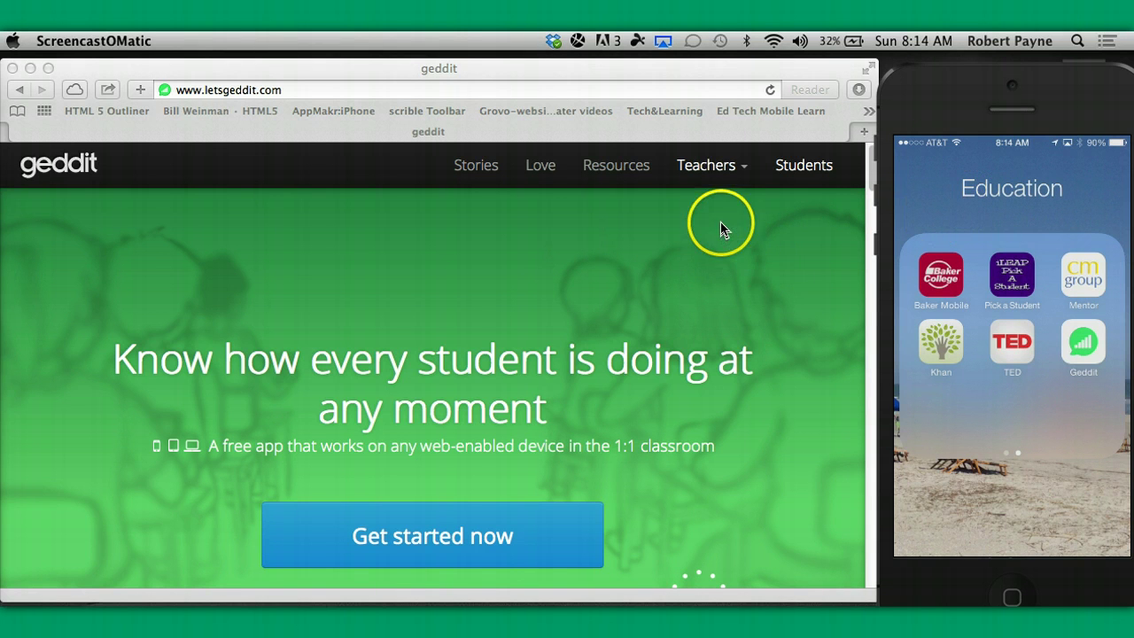
- Begin geddit's teacher sign-up and enter the teacher's full name
scroll(627, 425, down, 5)
scroll(627, 427, up, 1)
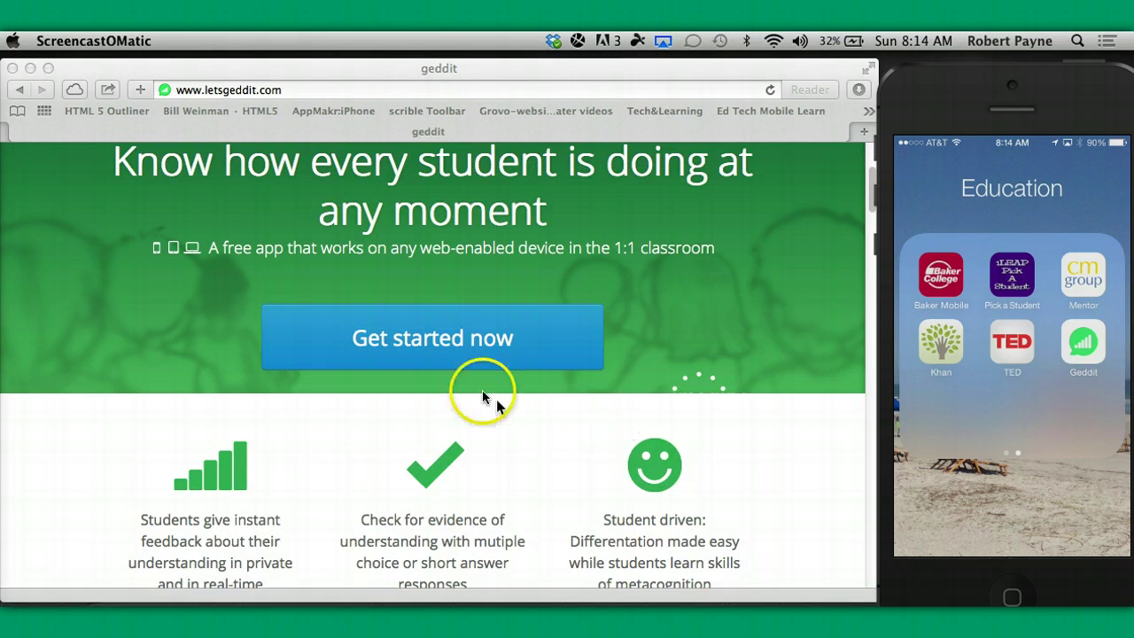
click(448, 348)
click(447, 346)
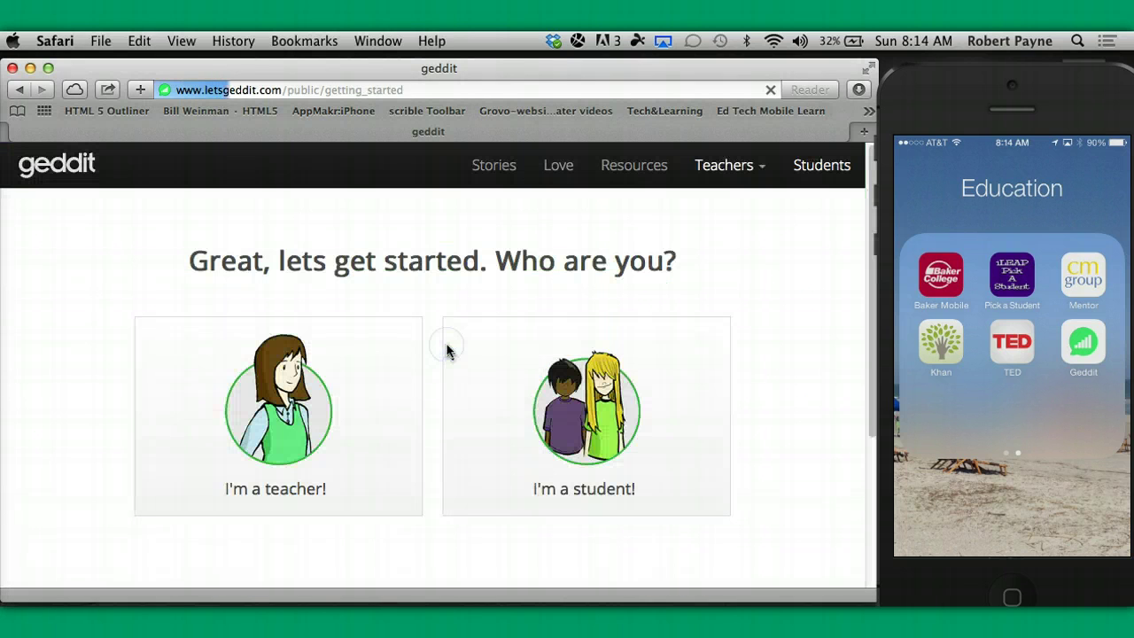
click(282, 409)
click(333, 364)
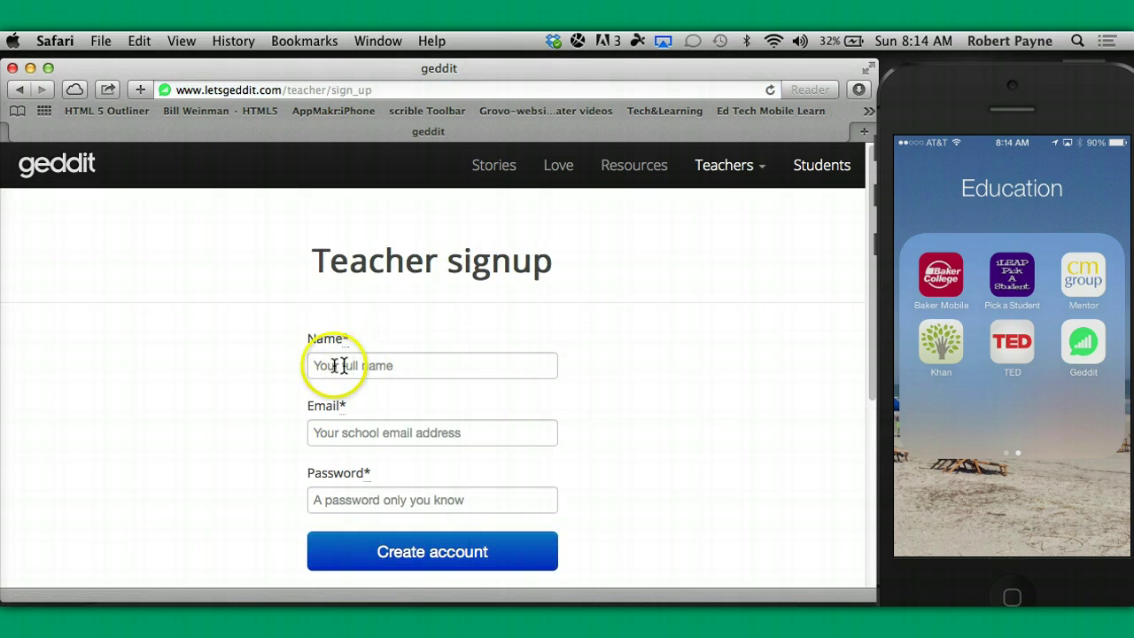
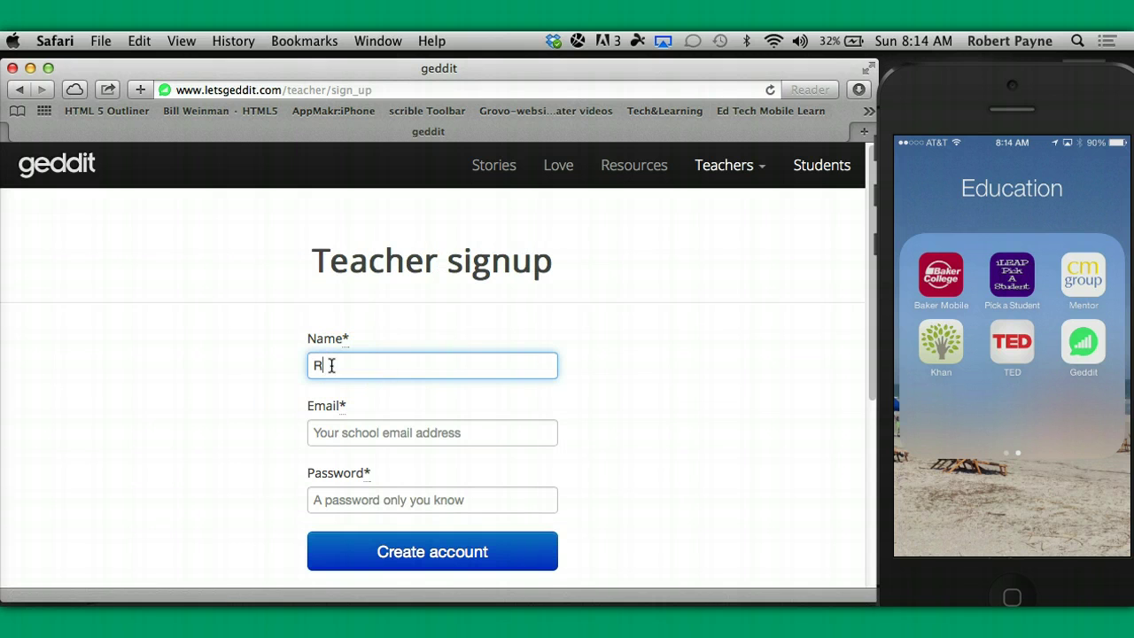
key(Tab)
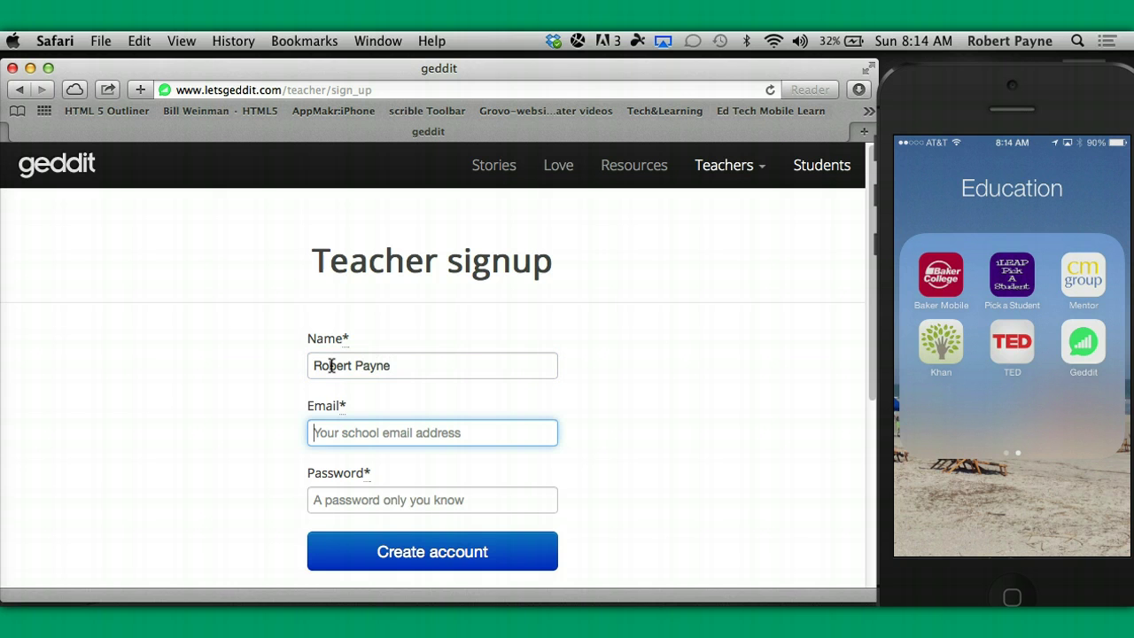
- Switch to the existing-account option and log in to the teacher dashboard
scroll(824, 343, down, 2)
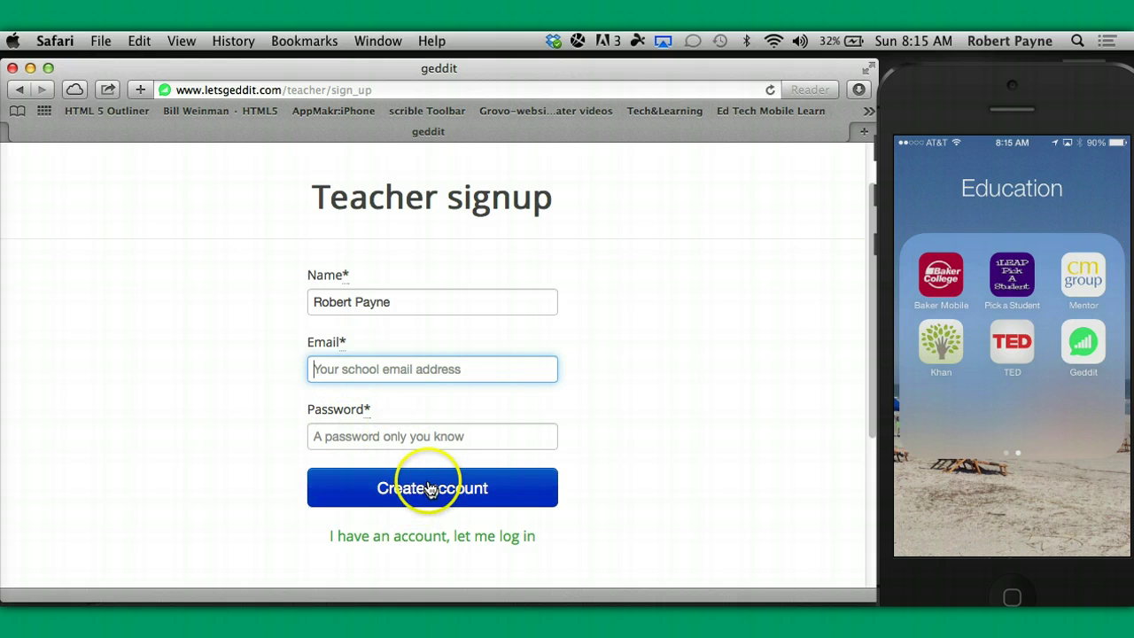
click(428, 538)
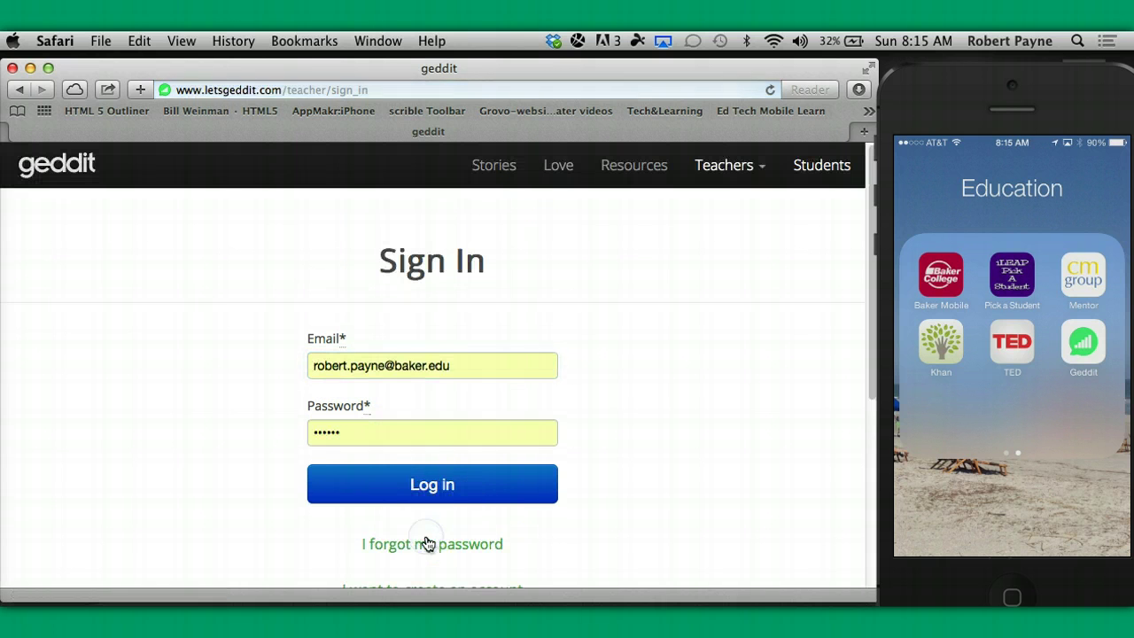
click(420, 485)
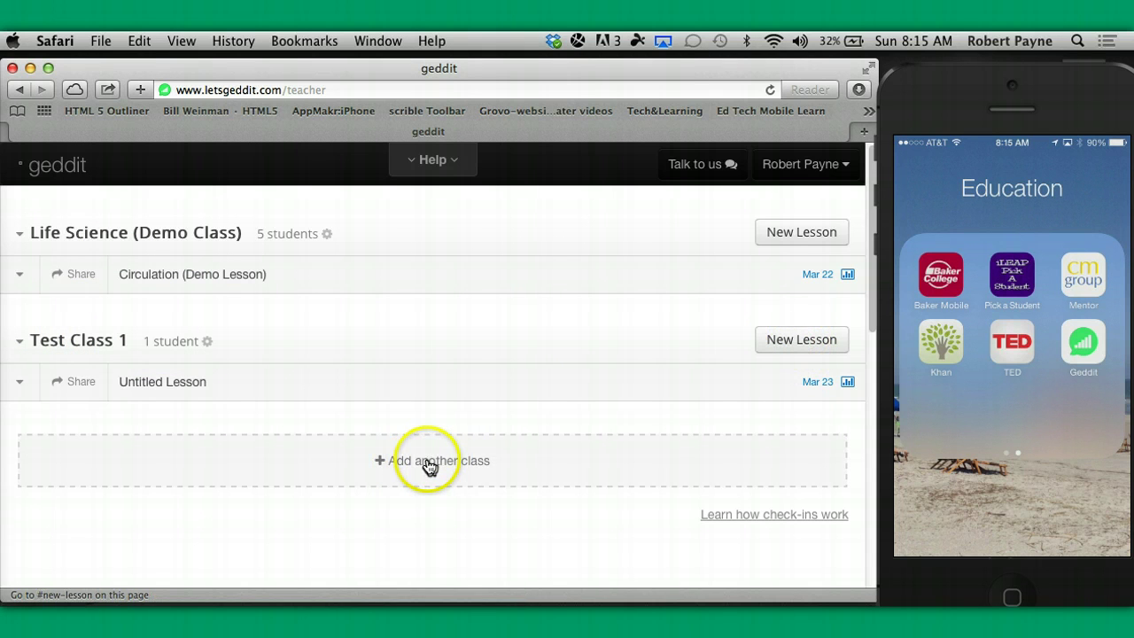
- Create a new class named 'Test Class 2'
click(441, 466)
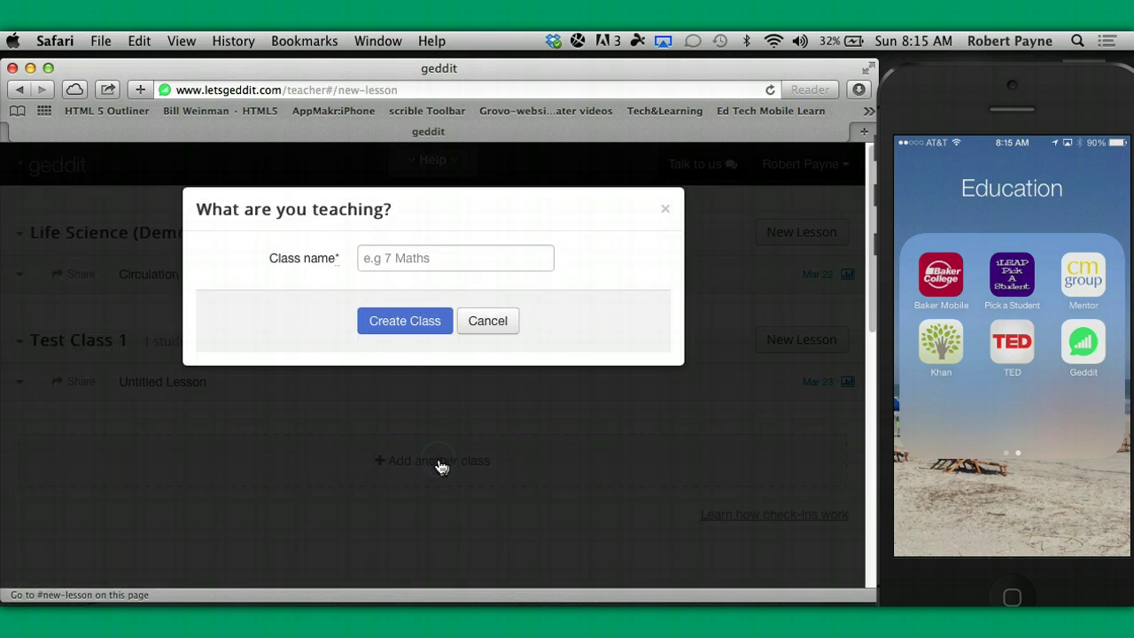
click(371, 258)
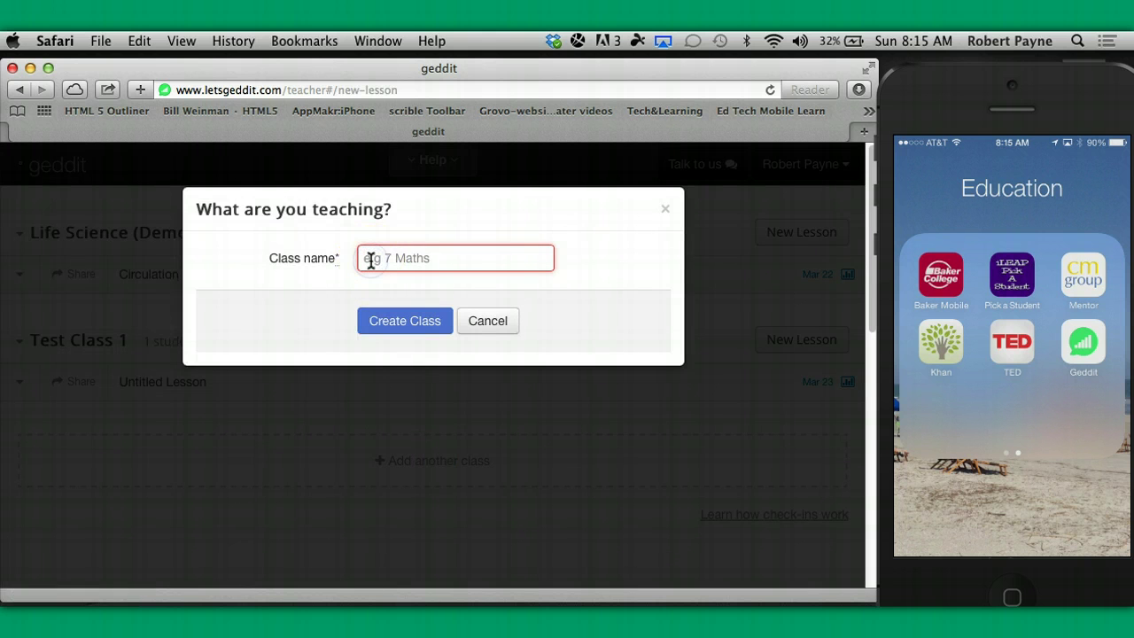
text(Test Ca)
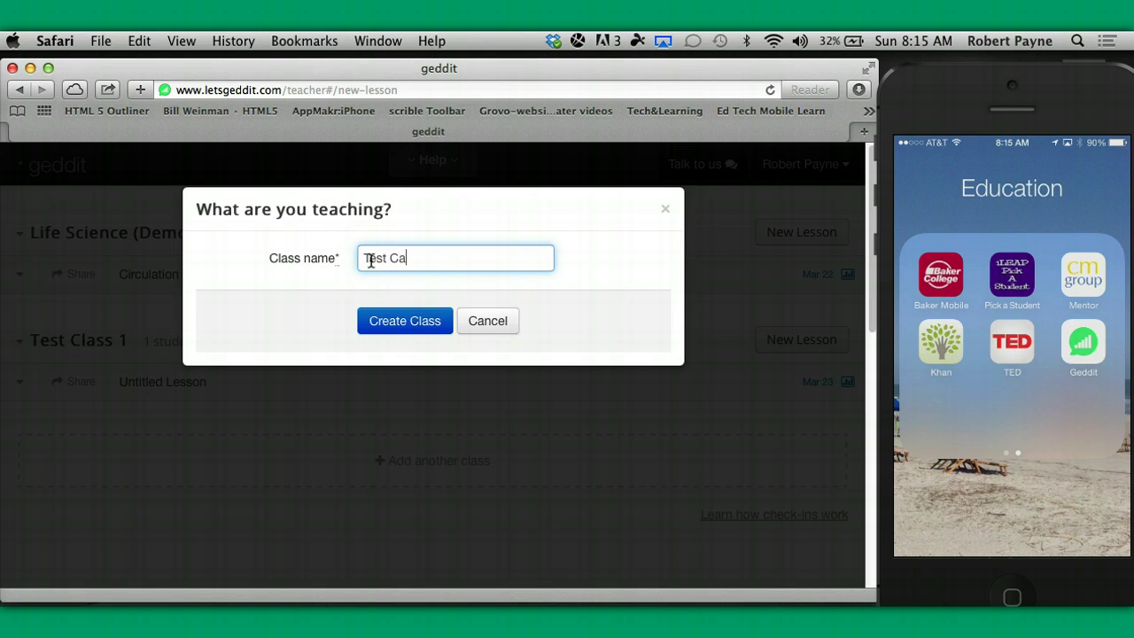
key(BackSpace)
text(lass 2)
click(351, 263)
click(392, 322)
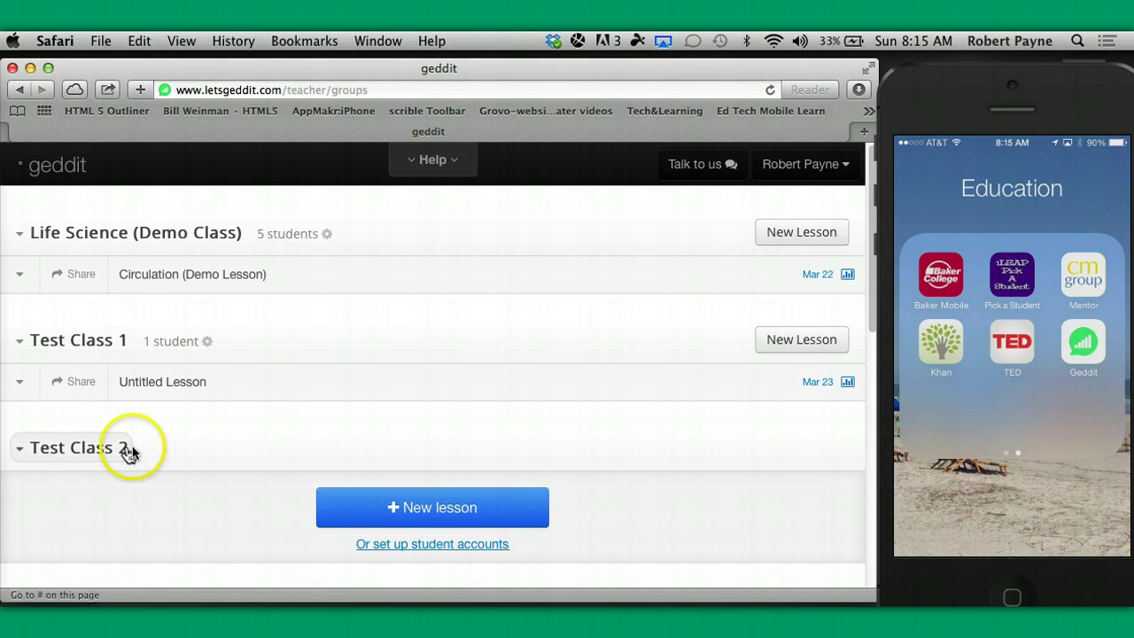
- Start a new Untitled Lesson under Test Class 2
click(451, 507)
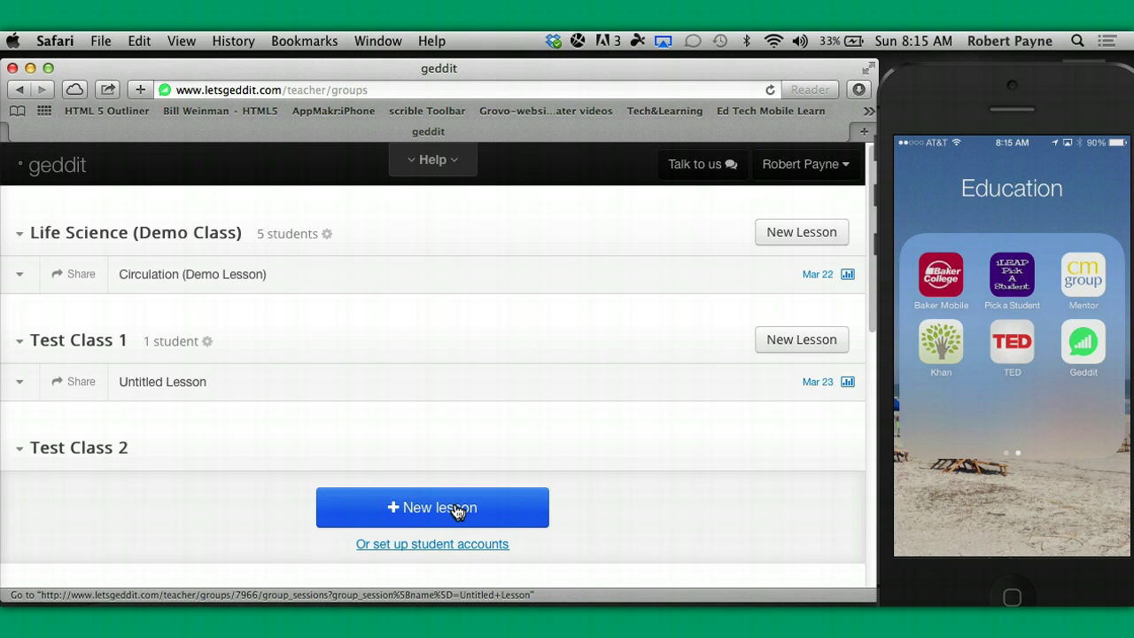
click(448, 544)
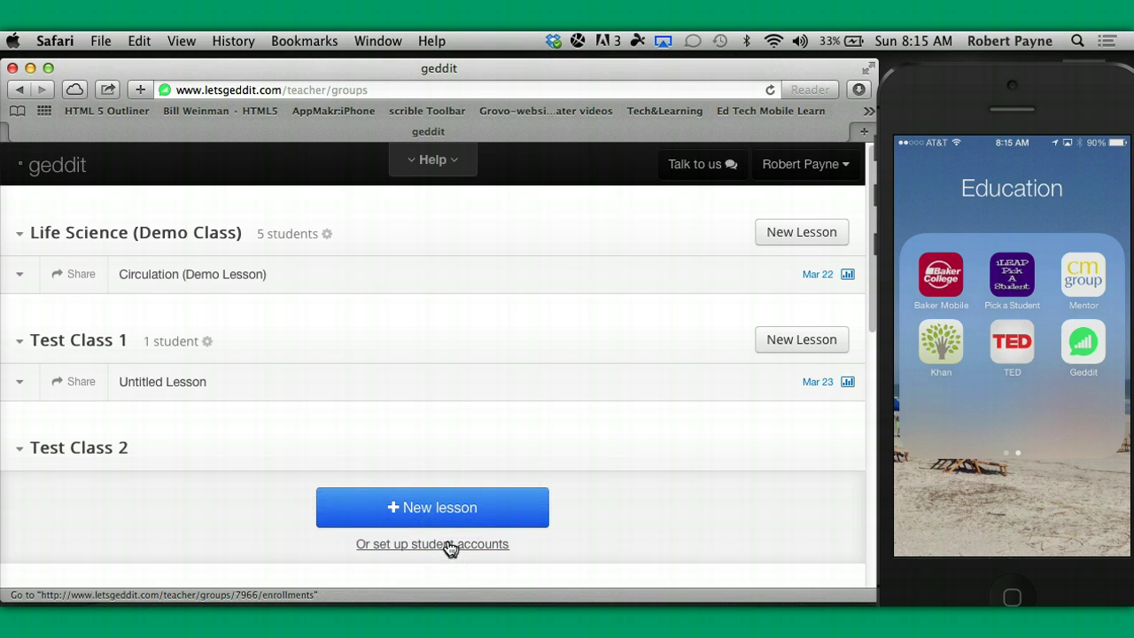
click(447, 542)
click(443, 509)
click(448, 542)
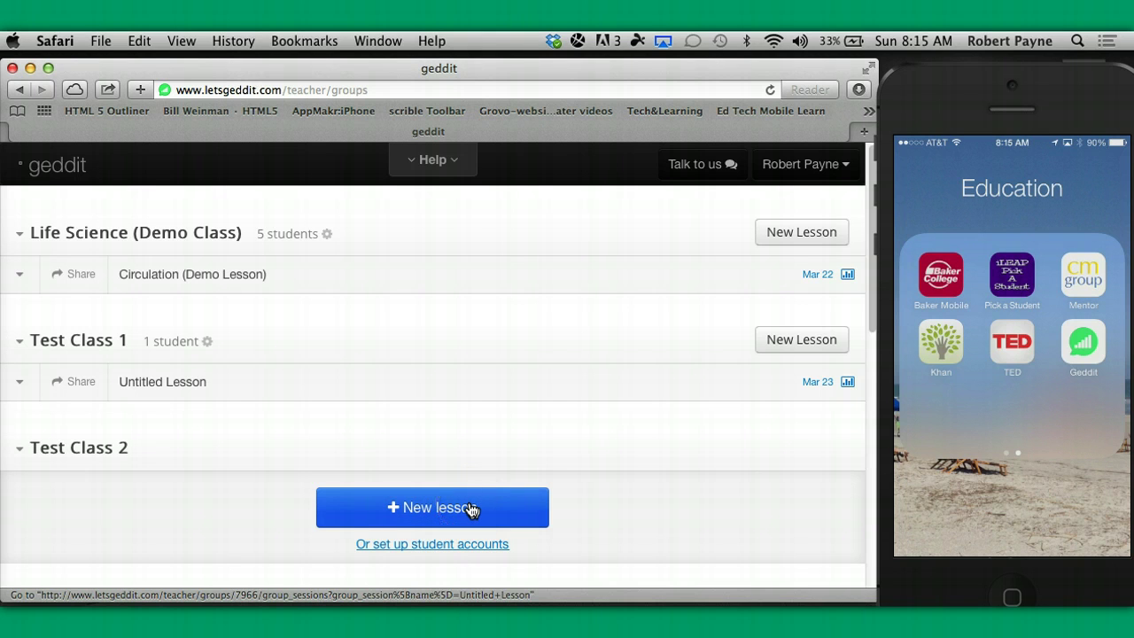
click(1083, 344)
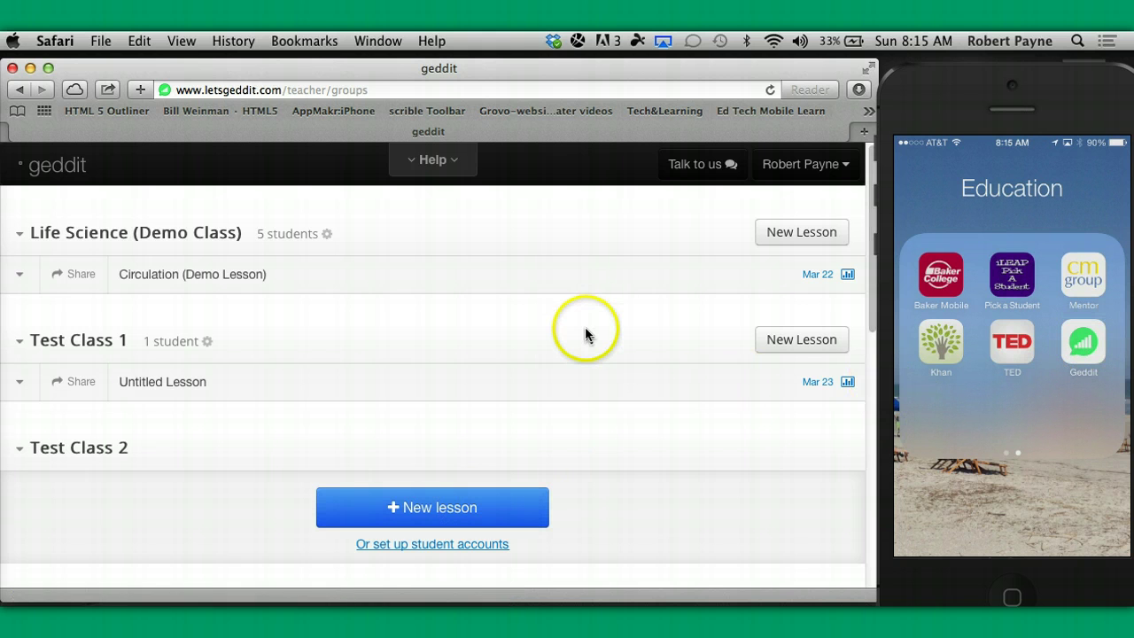
click(1084, 347)
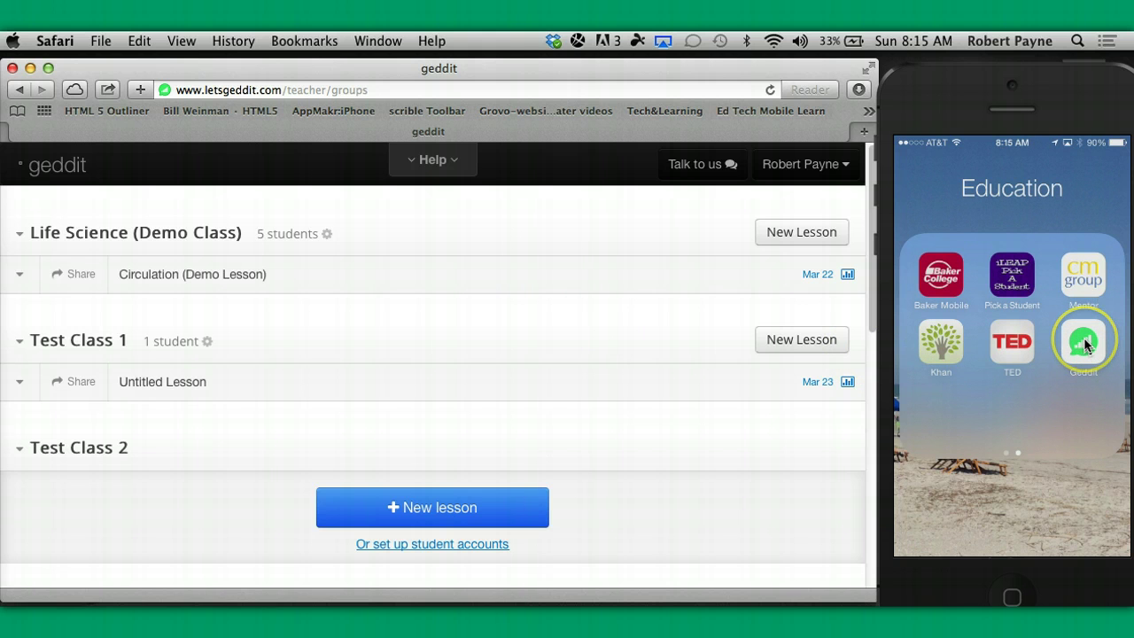
click(438, 509)
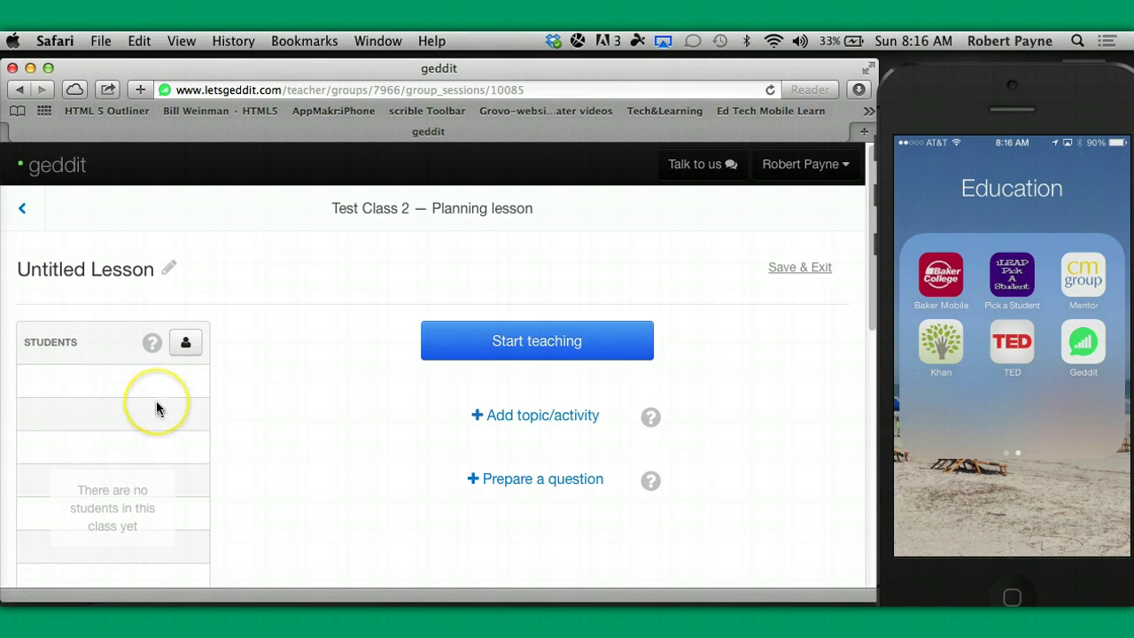
click(186, 348)
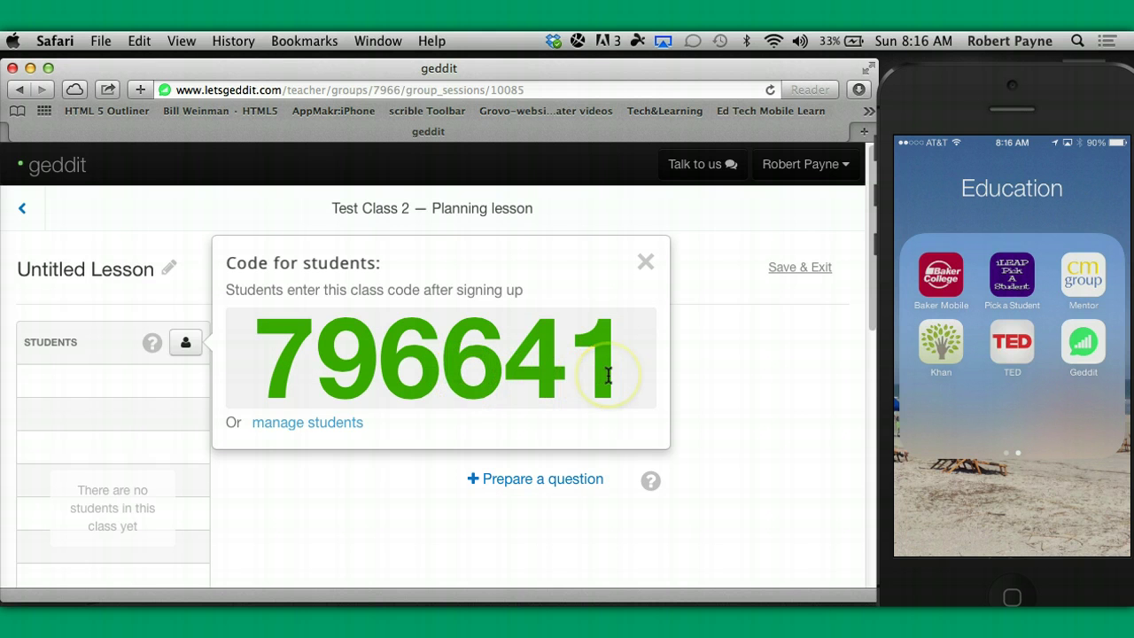
click(645, 266)
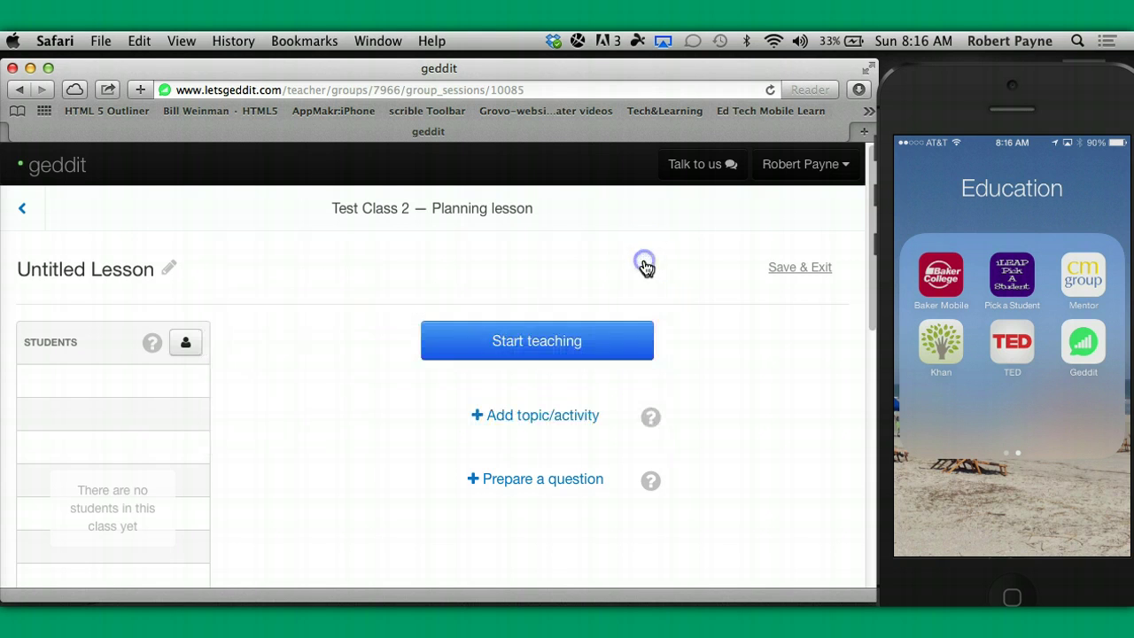
click(538, 346)
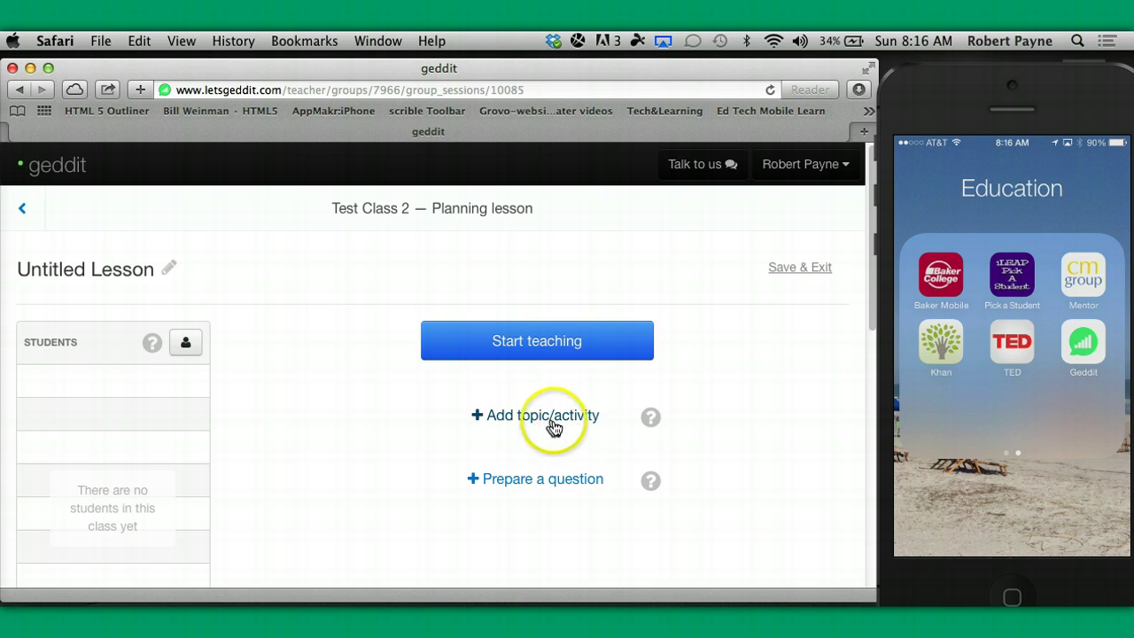
- Add 'Time value of money' as the first lesson topic
click(545, 419)
click(255, 453)
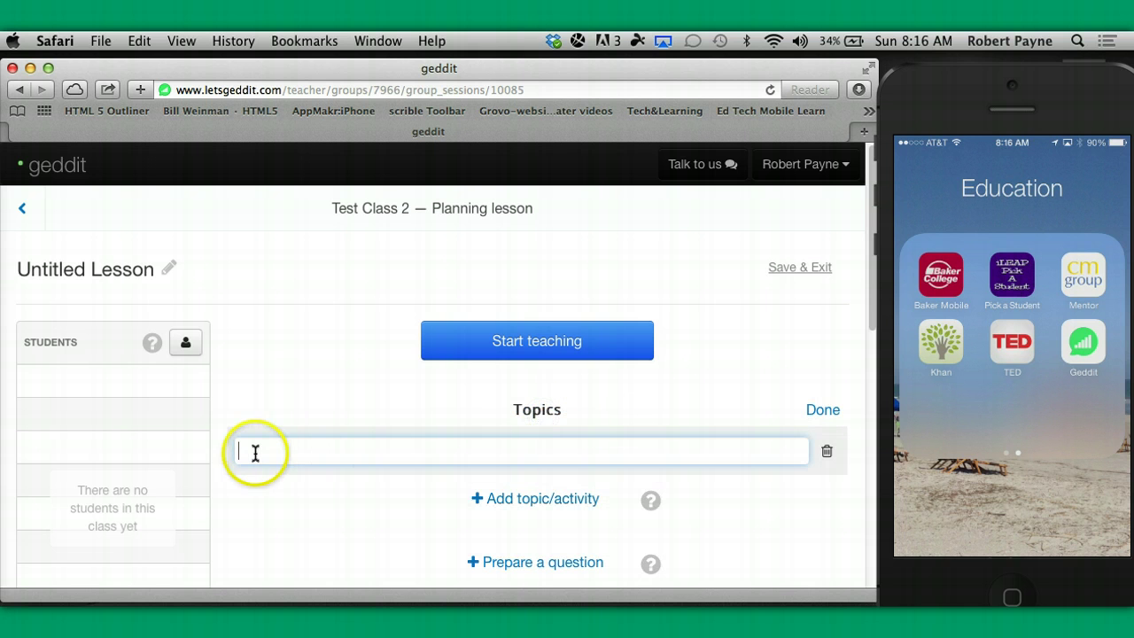
text(Time)
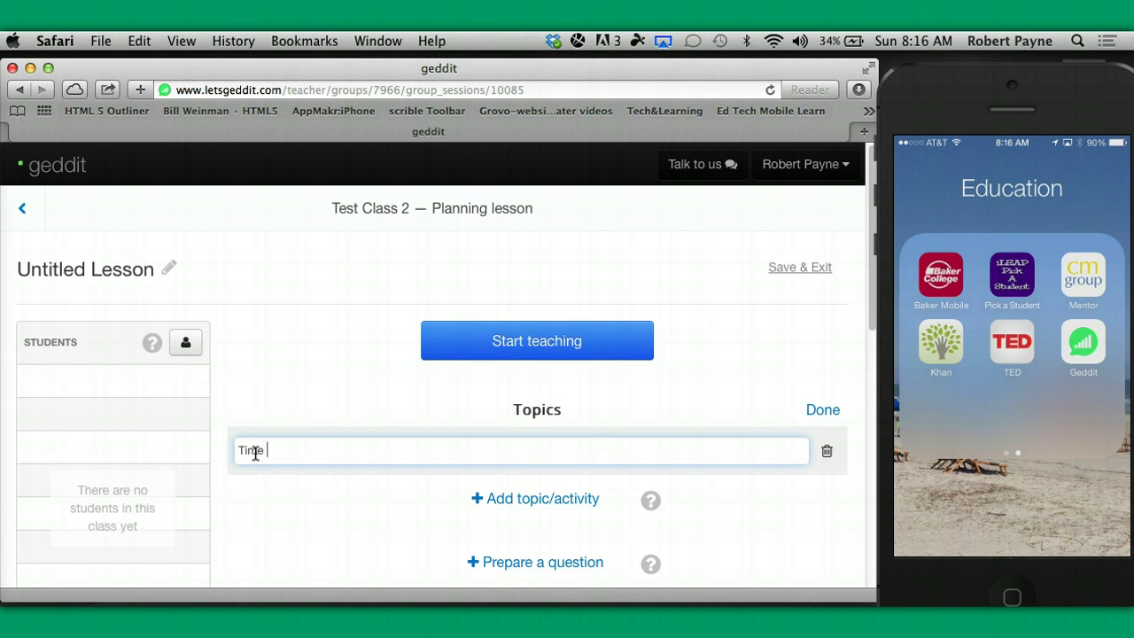
text( value of money)
click(425, 493)
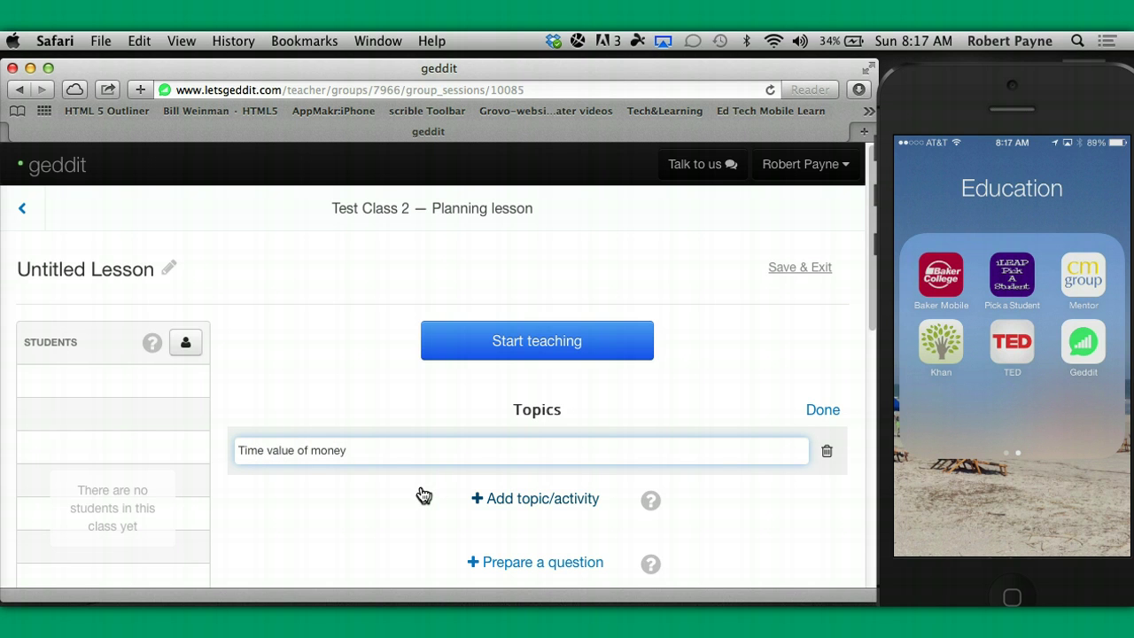
click(466, 496)
click(557, 487)
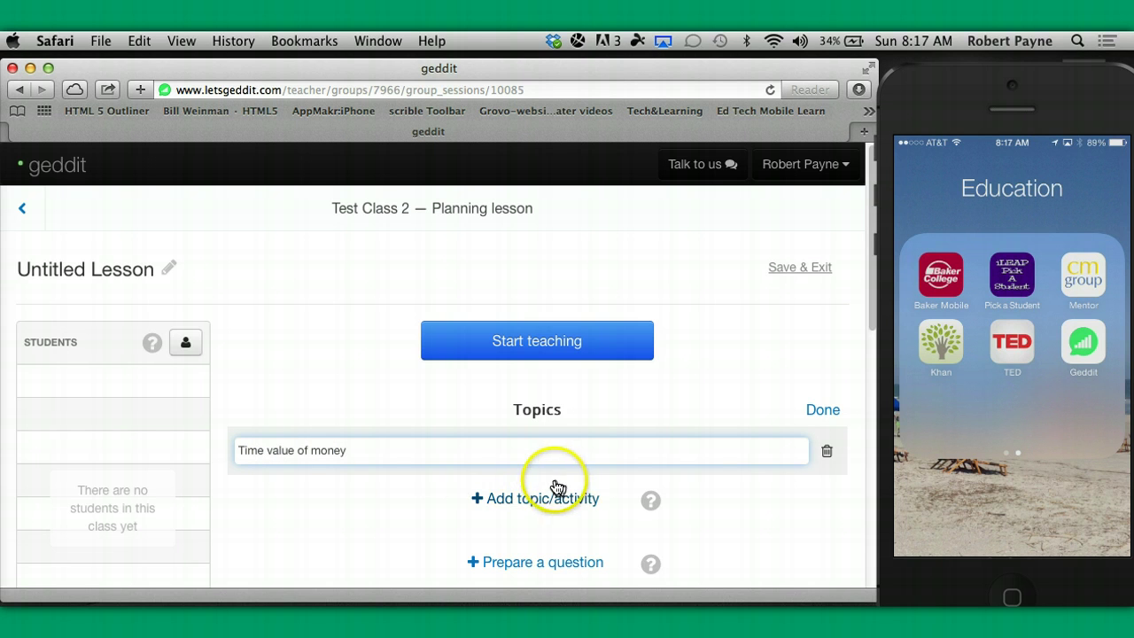
click(520, 505)
- Add 'Risk tolerance' and 'Time horizon' as the second and third topics
click(520, 504)
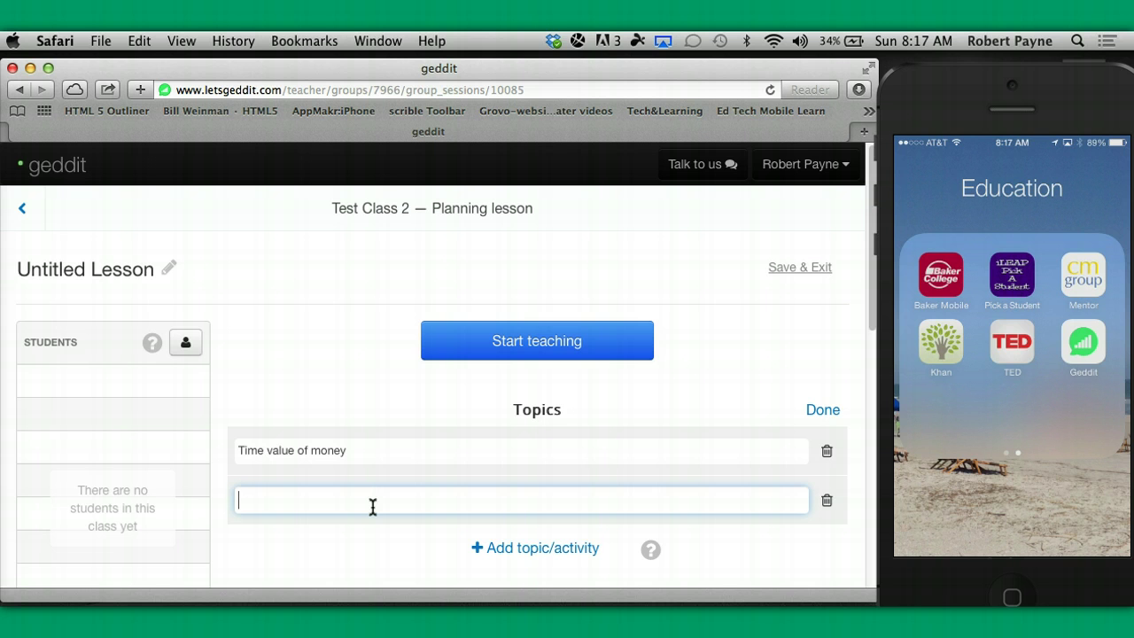
text(Risk tolerance)
click(542, 547)
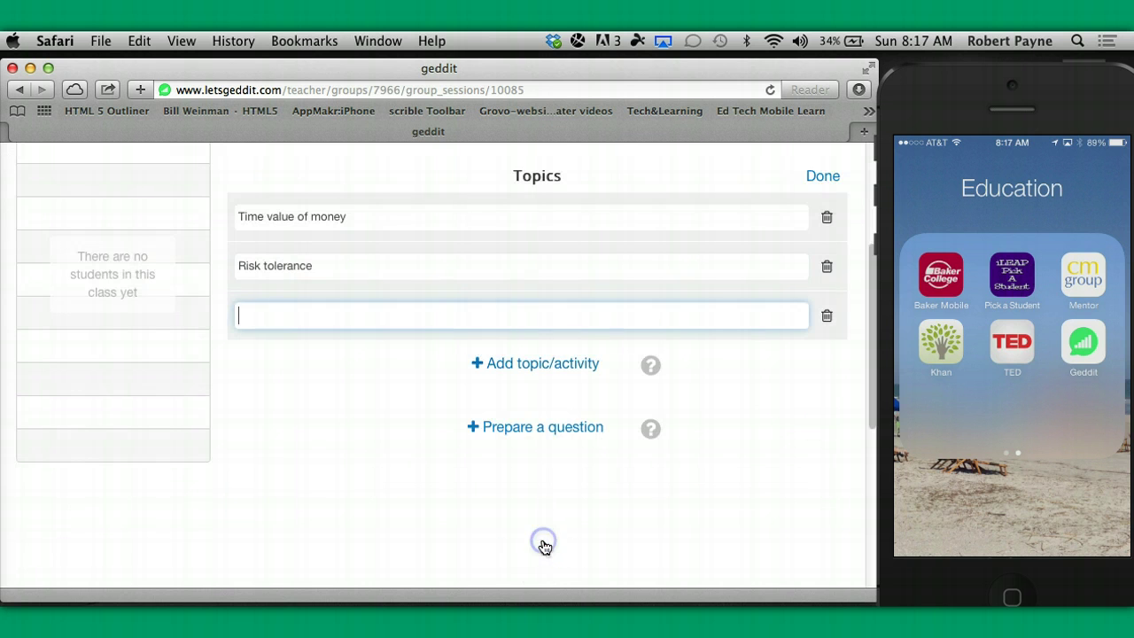
text(Time horizon)
- Open a new question form with '+ Prepare a question'
click(582, 423)
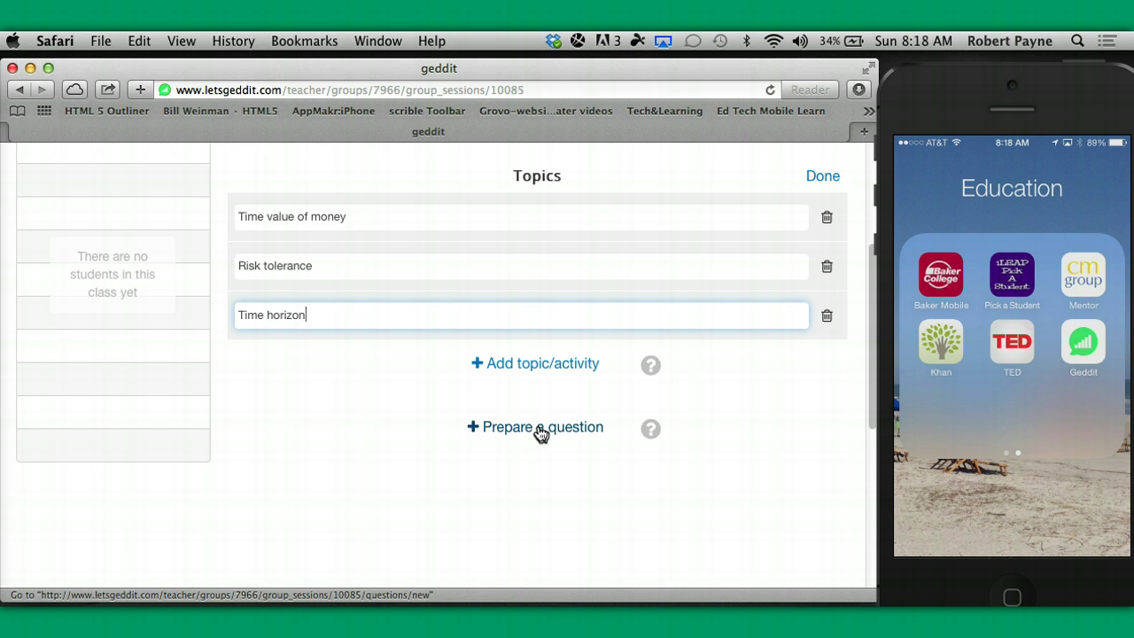
click(524, 430)
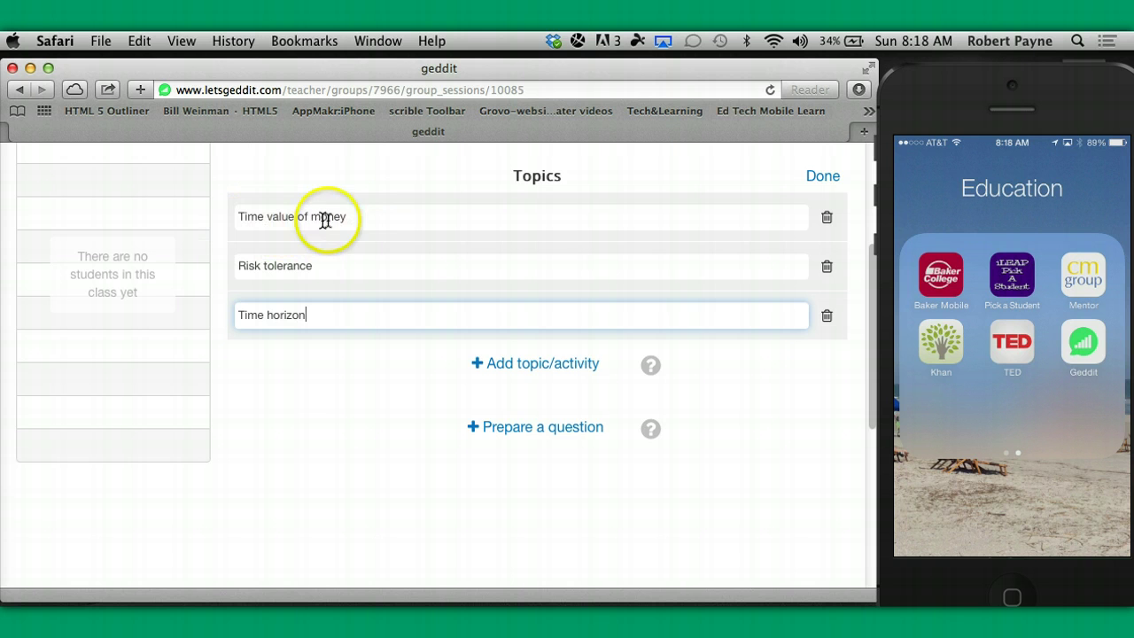
click(540, 429)
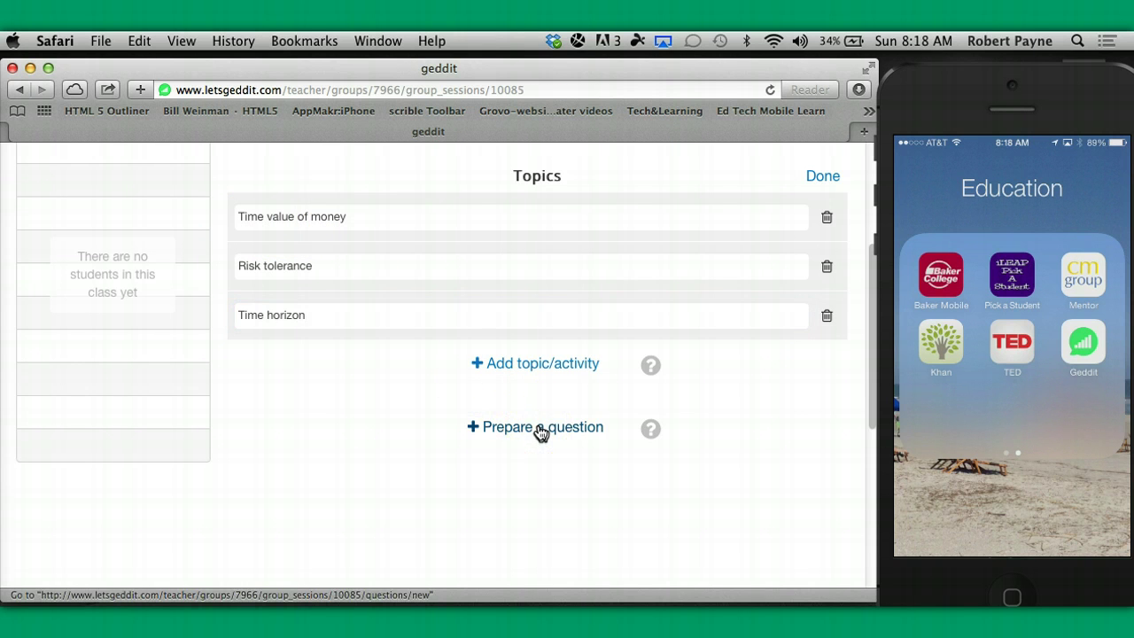
- Type the question: 'If I have $10,000 today and I can get 8% on my money for 10 years, what table do I need to use to get the value?'
click(205, 258)
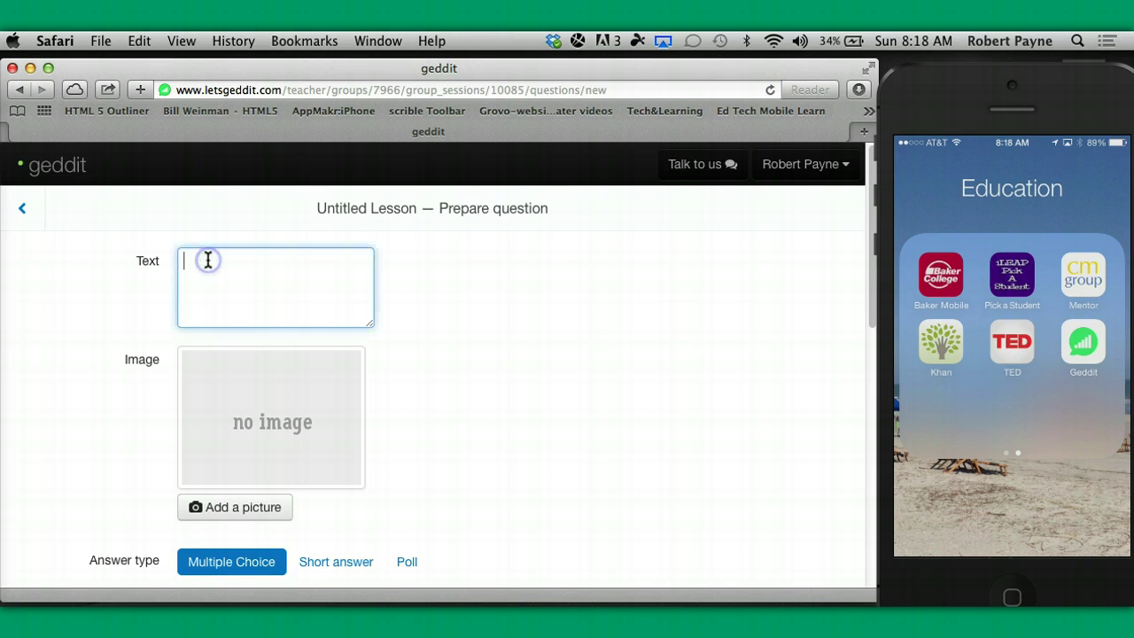
text(If I have)
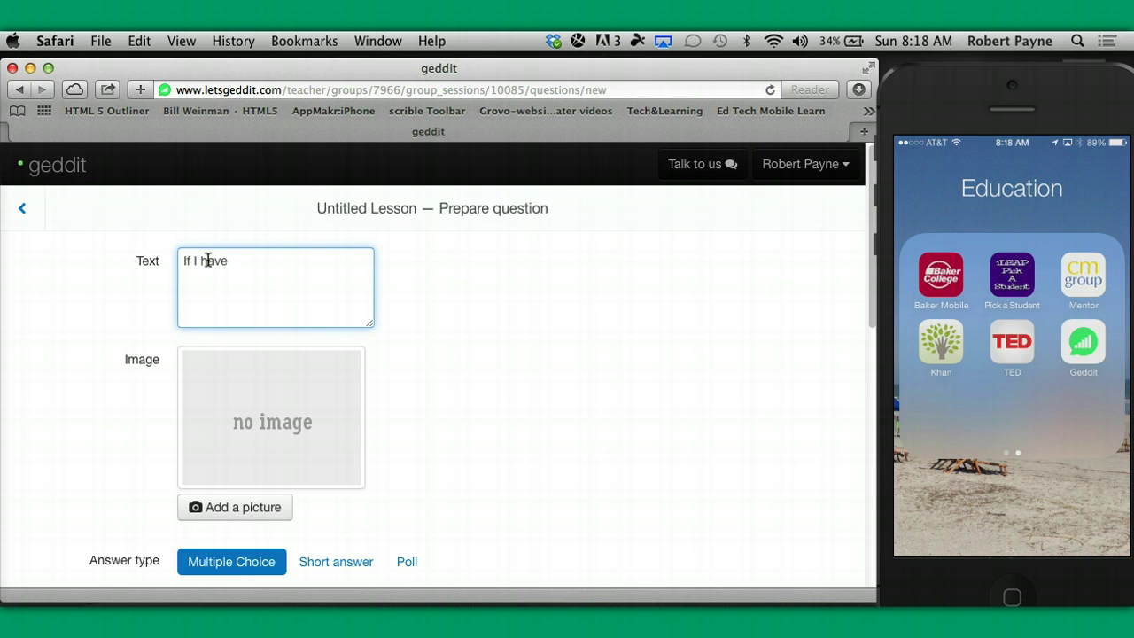
text( $1)
key(BackSpace)
text($10,000 today and )
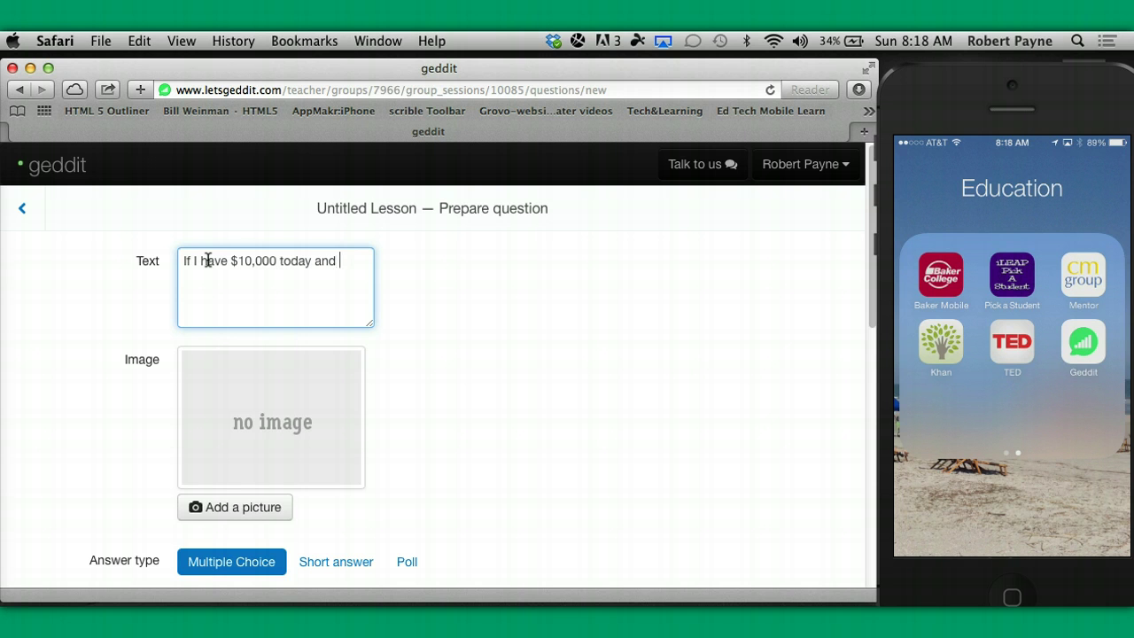
text(I can get 8% on my money for )
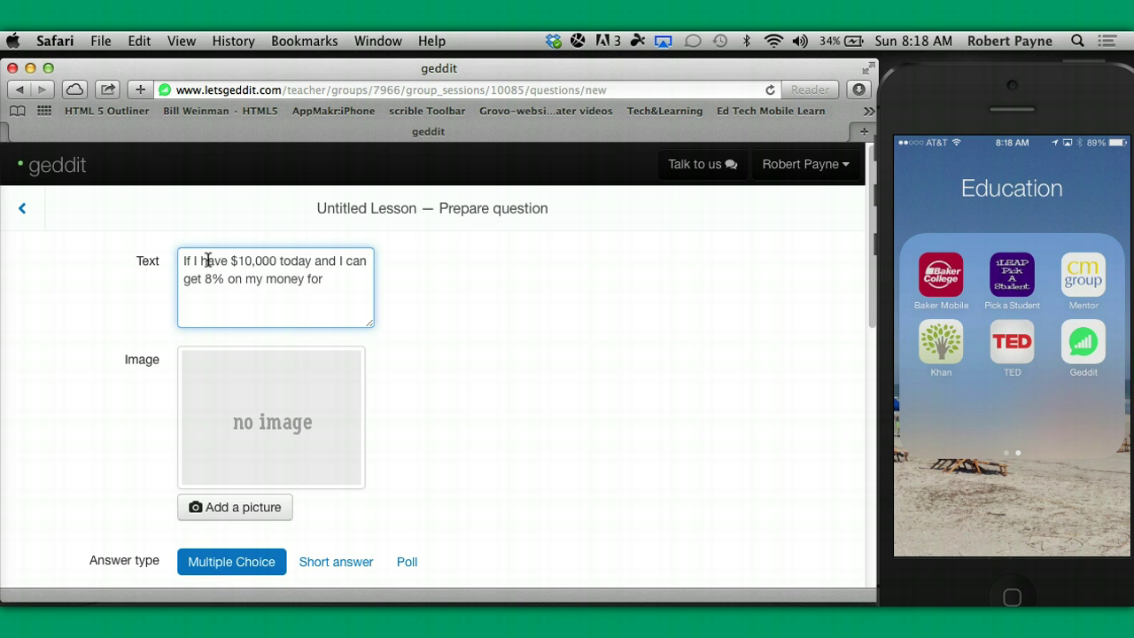
text(10 years, what wi)
key(BackSpace)
text(table)
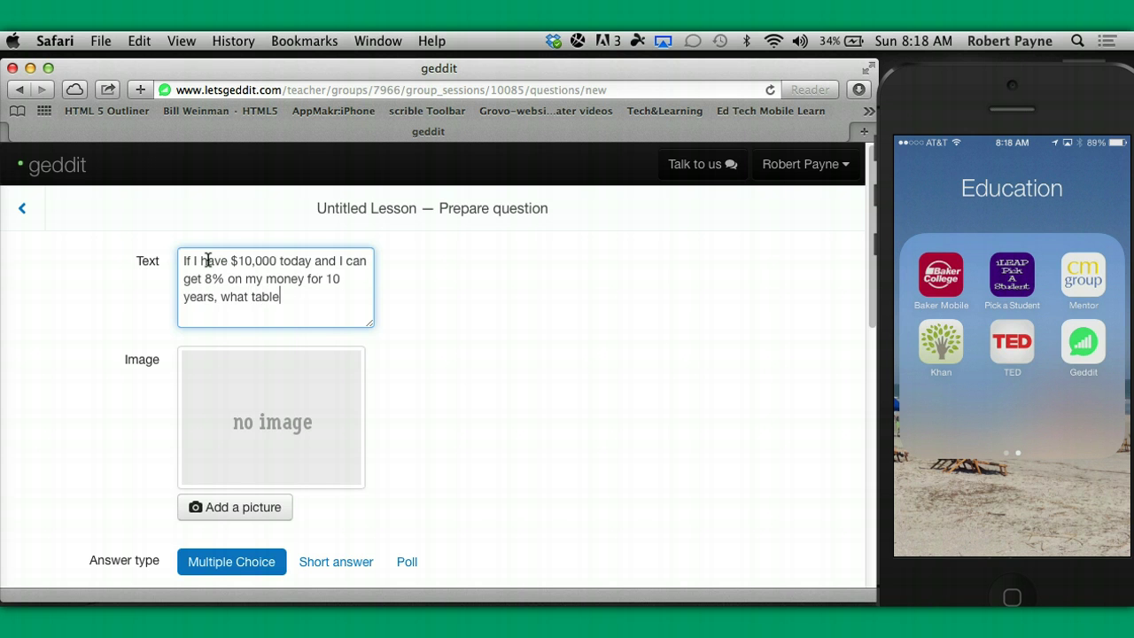
text( do I need to use to get the v)
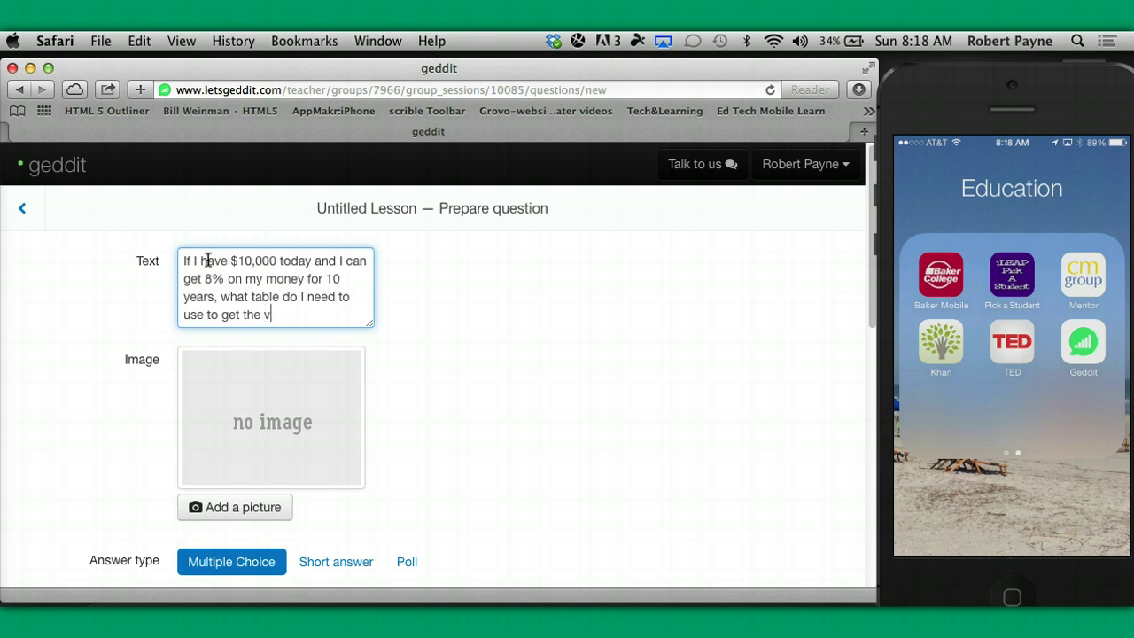
text(alue?)
- Keep the question type as multiple choice and scroll down to the answer options
scroll(473, 370, down, 3)
scroll(473, 370, down, 2)
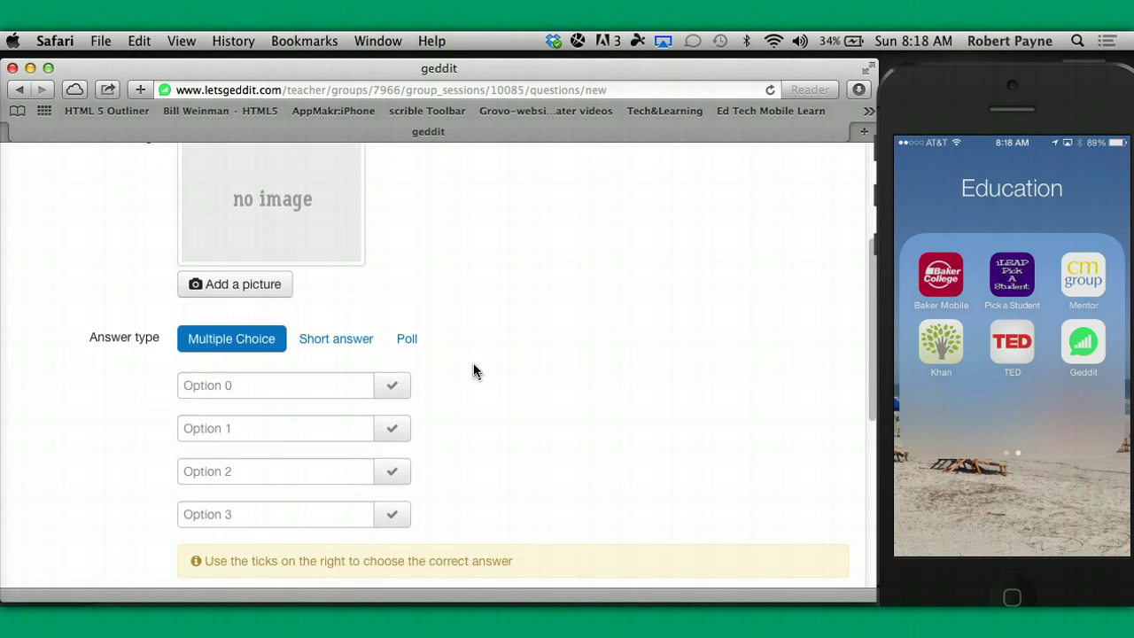
scroll(473, 370, up, 2)
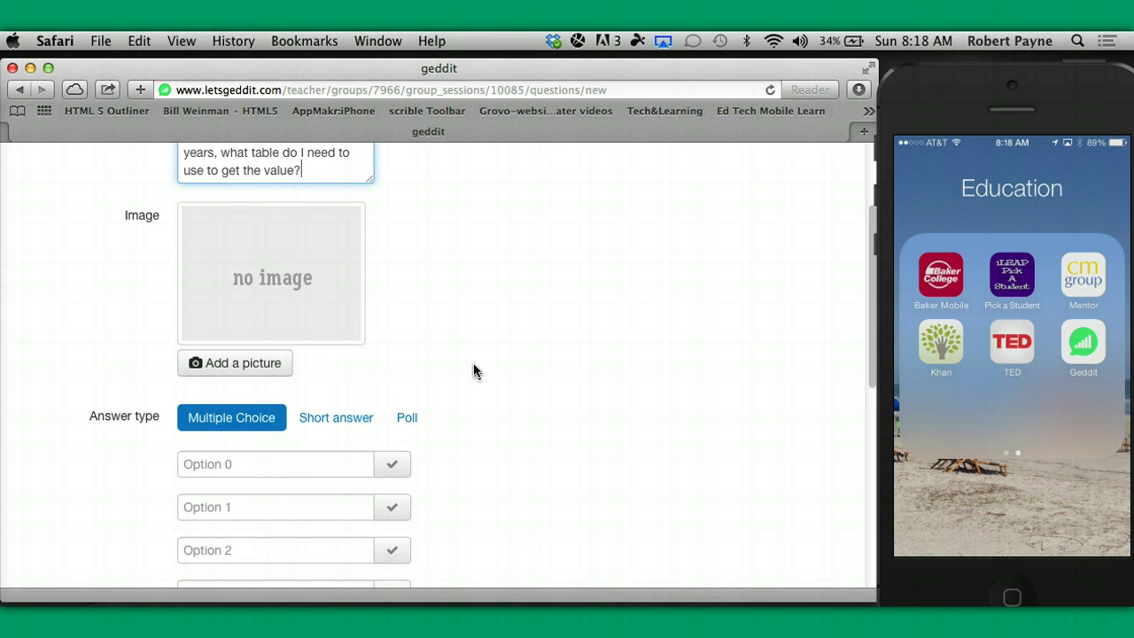
scroll(473, 371, up, 2)
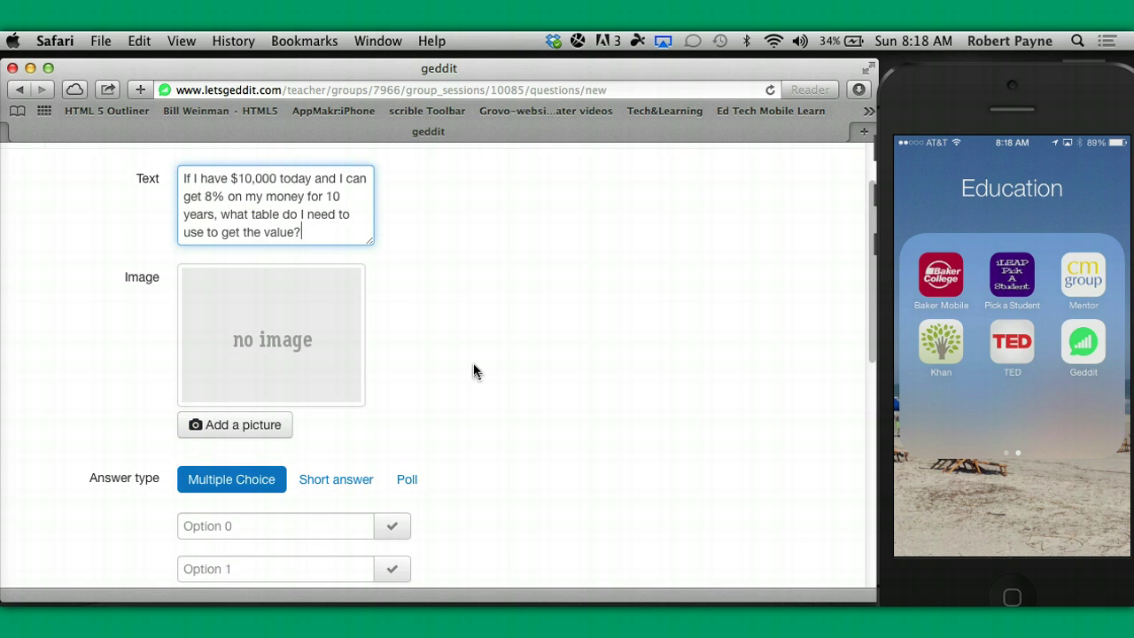
scroll(473, 370, down, 3)
click(211, 434)
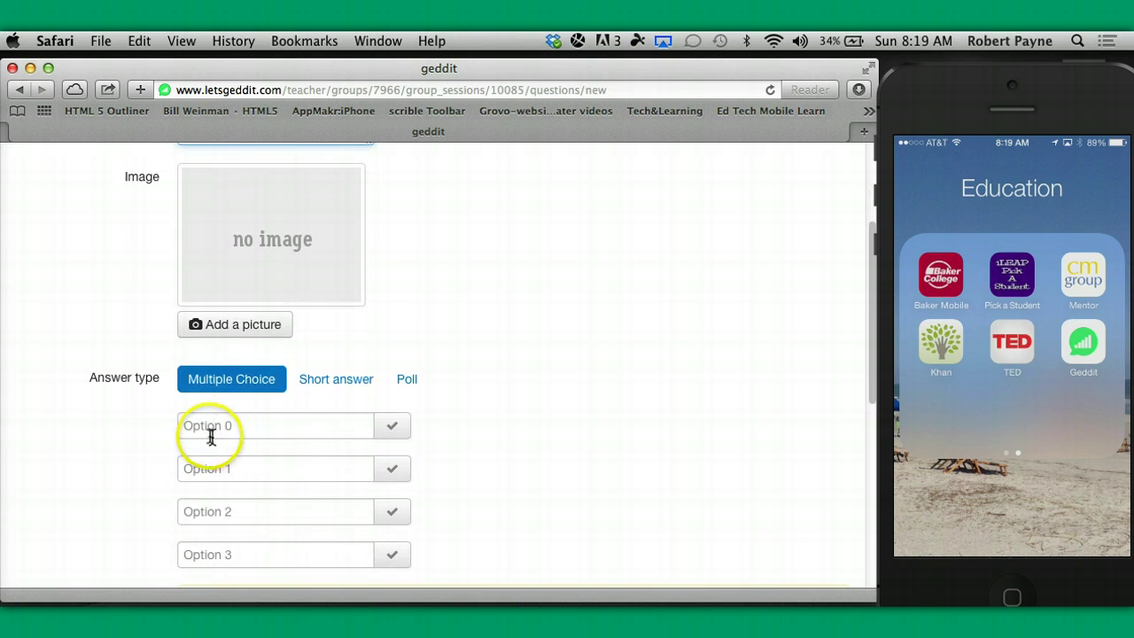
scroll(476, 347, up, 1)
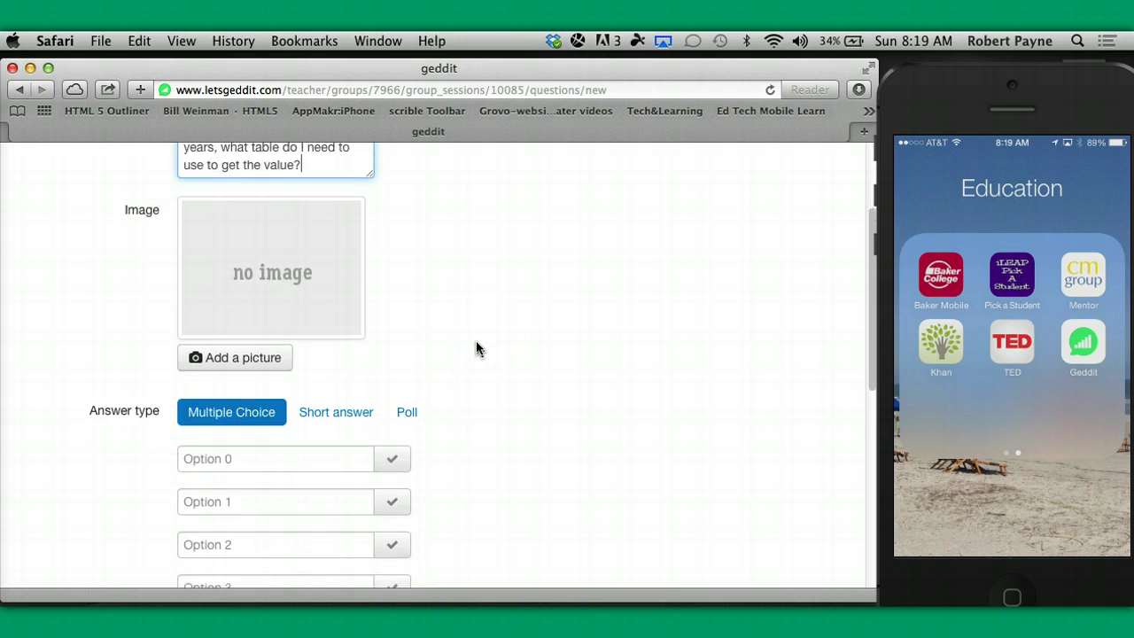
scroll(476, 348, up, 2)
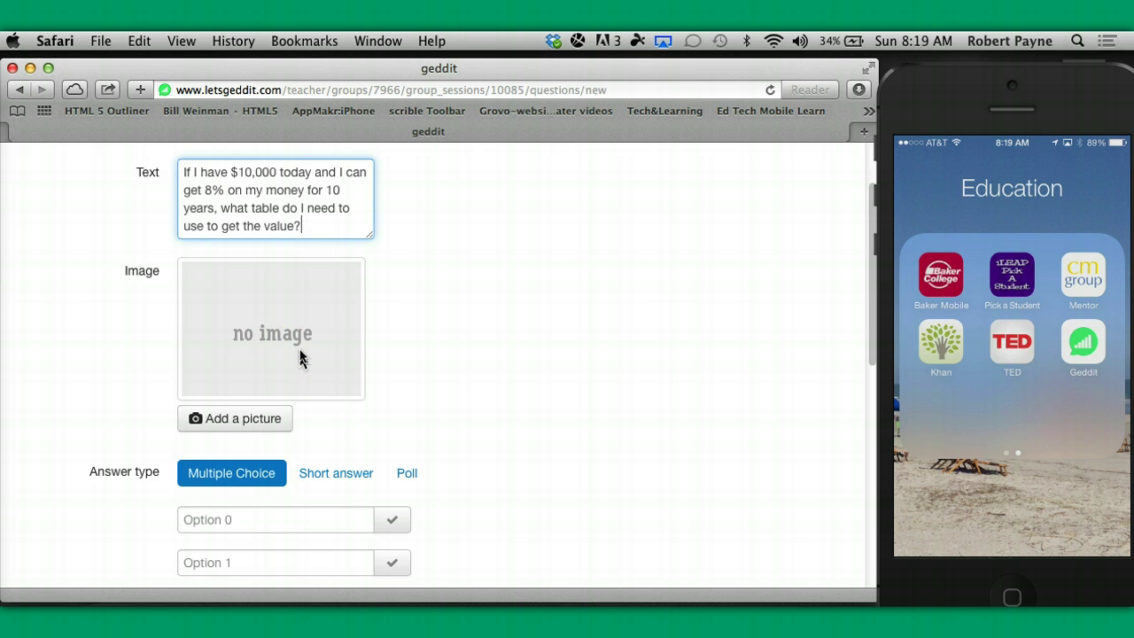
scroll(446, 421, down, 1)
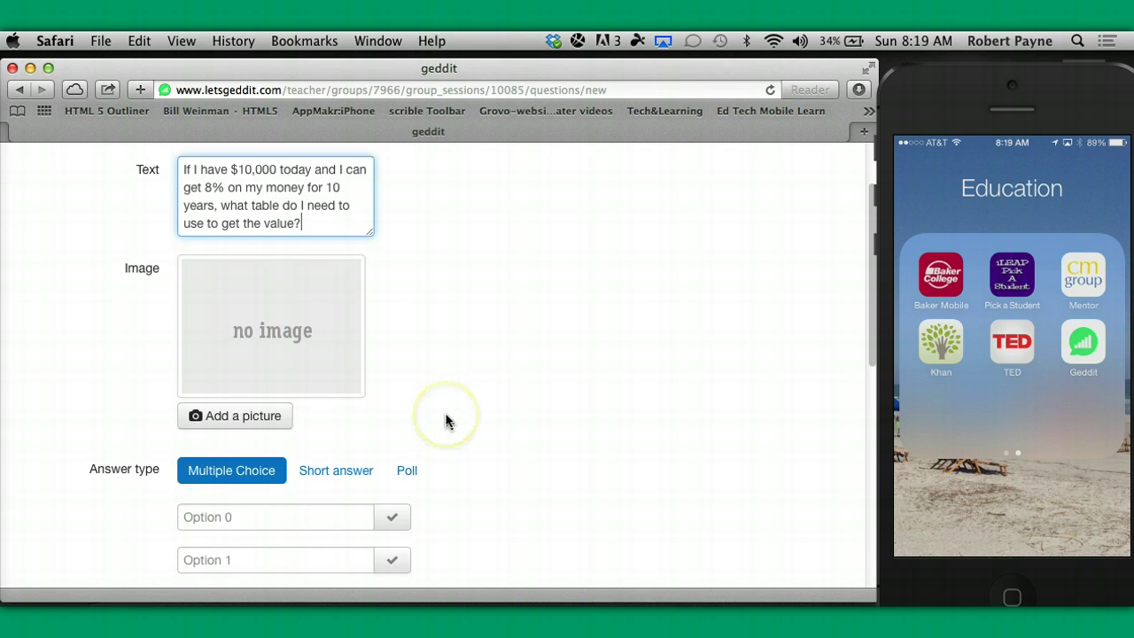
scroll(446, 421, down, 5)
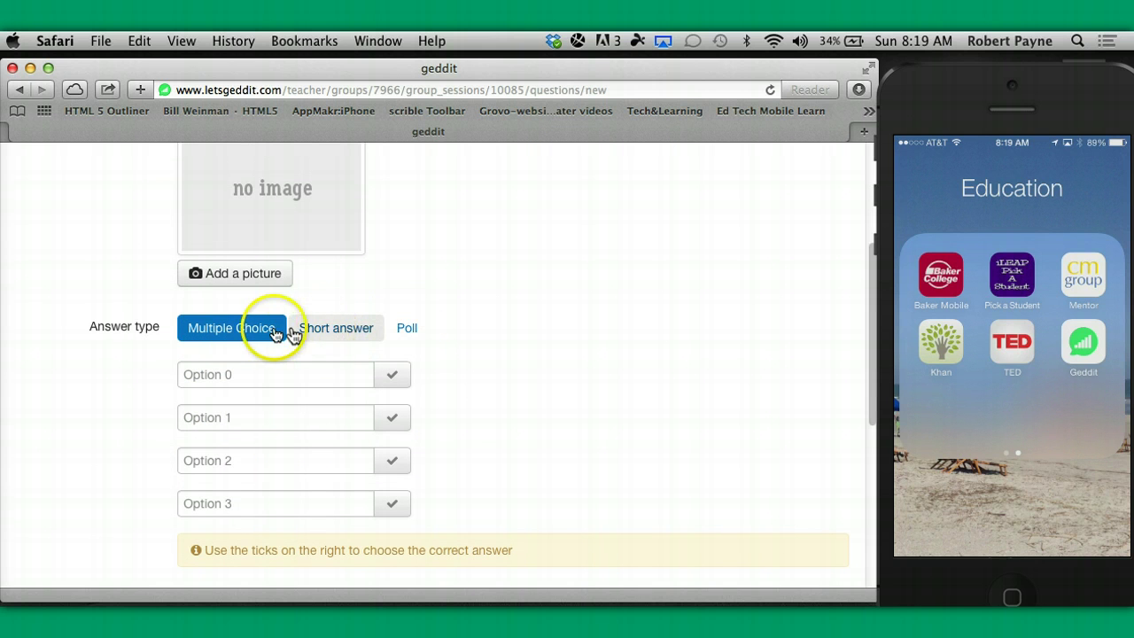
- Enter options PV of lump sum, PV of annuity, FV of lump sum, FV of annuity; mark FV of lump sum correct
click(230, 378)
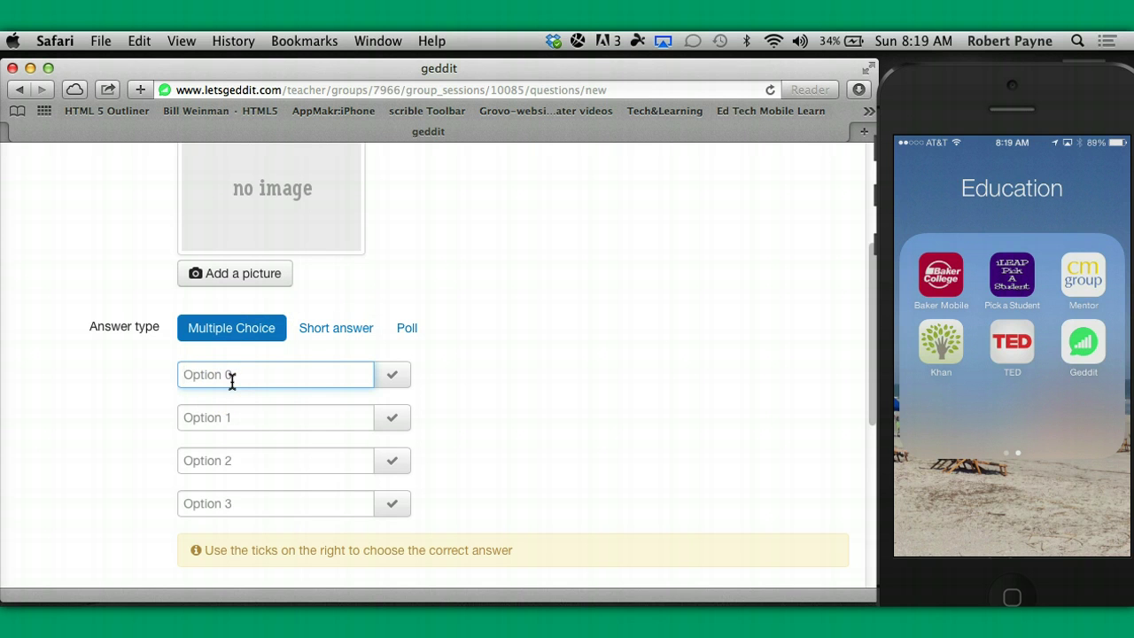
text(PV of lump sum)
click(199, 417)
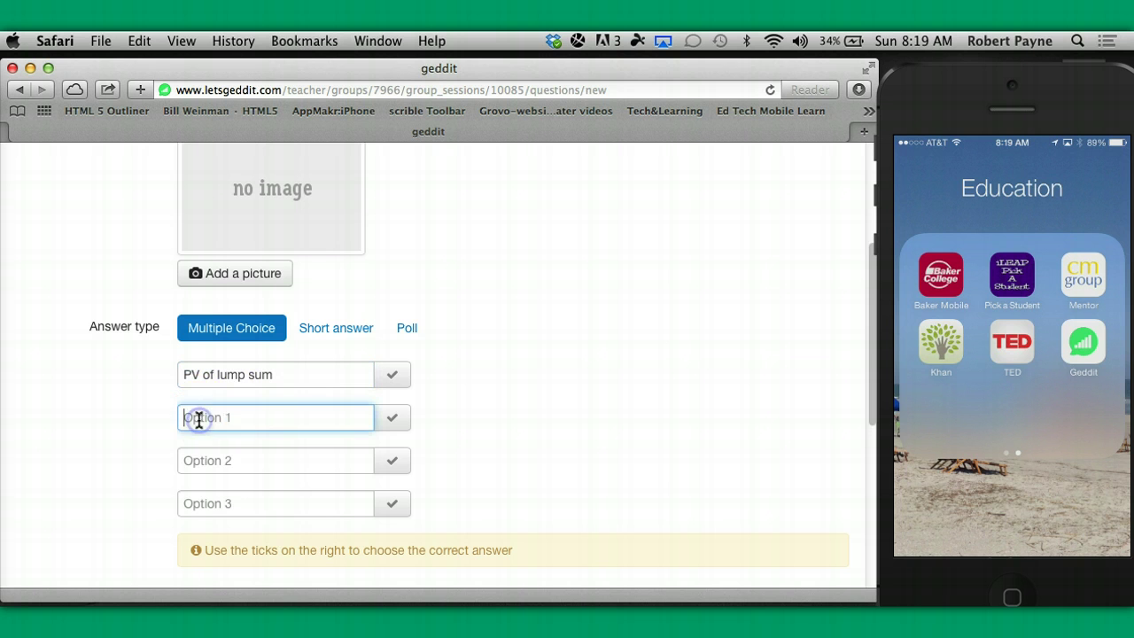
text(PV of annuity)
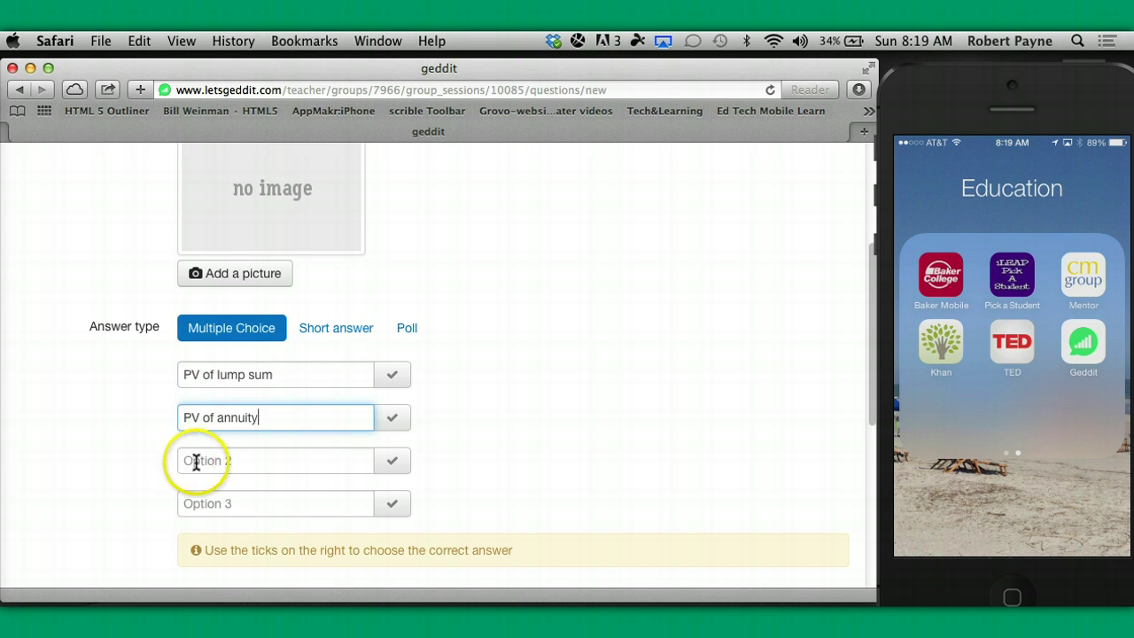
click(195, 461)
text(FV)
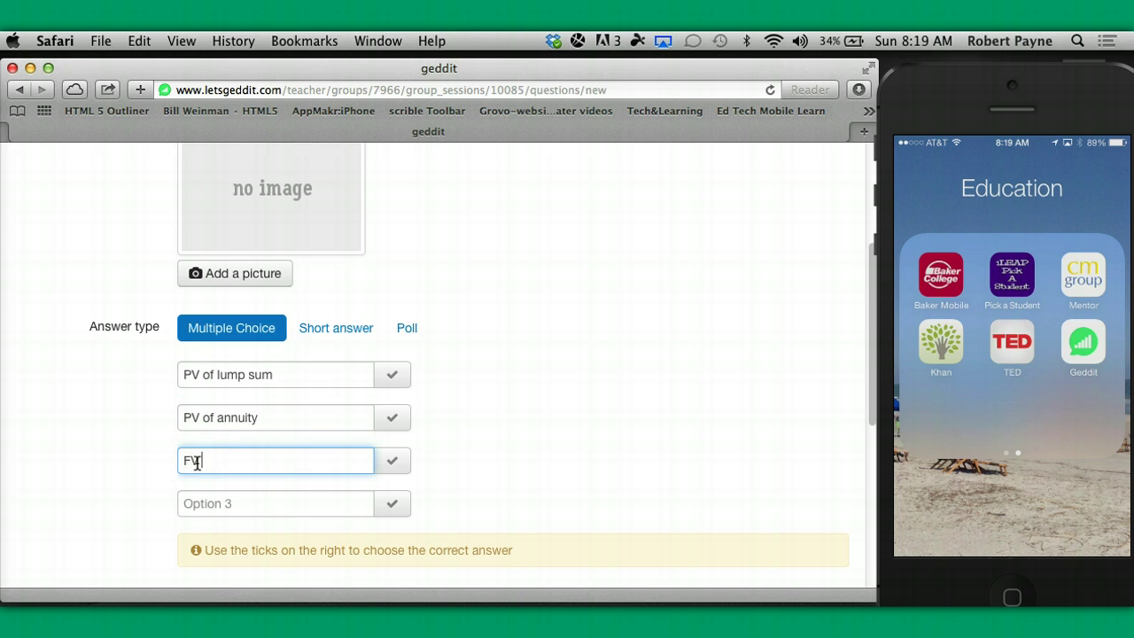
text( of lump sum)
click(191, 502)
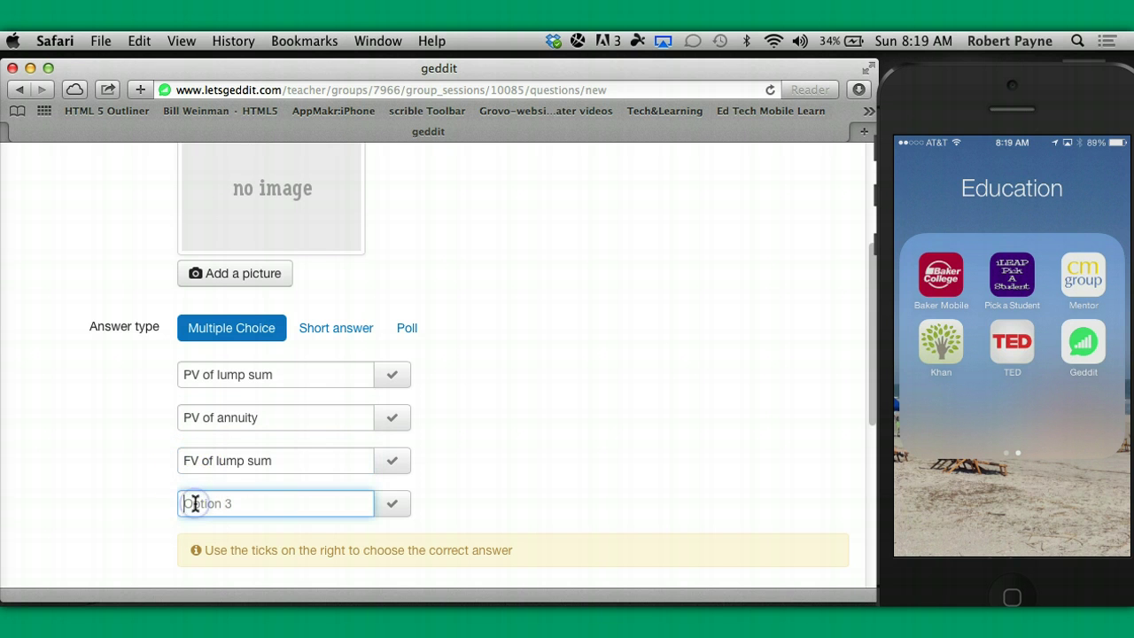
text(FV of annuity)
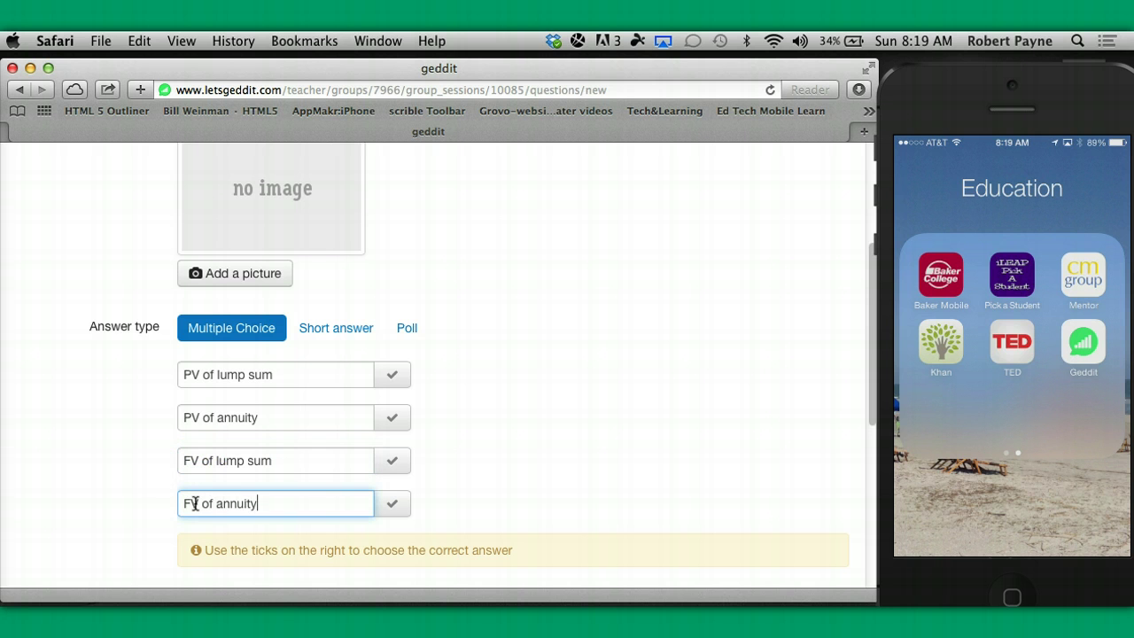
click(376, 455)
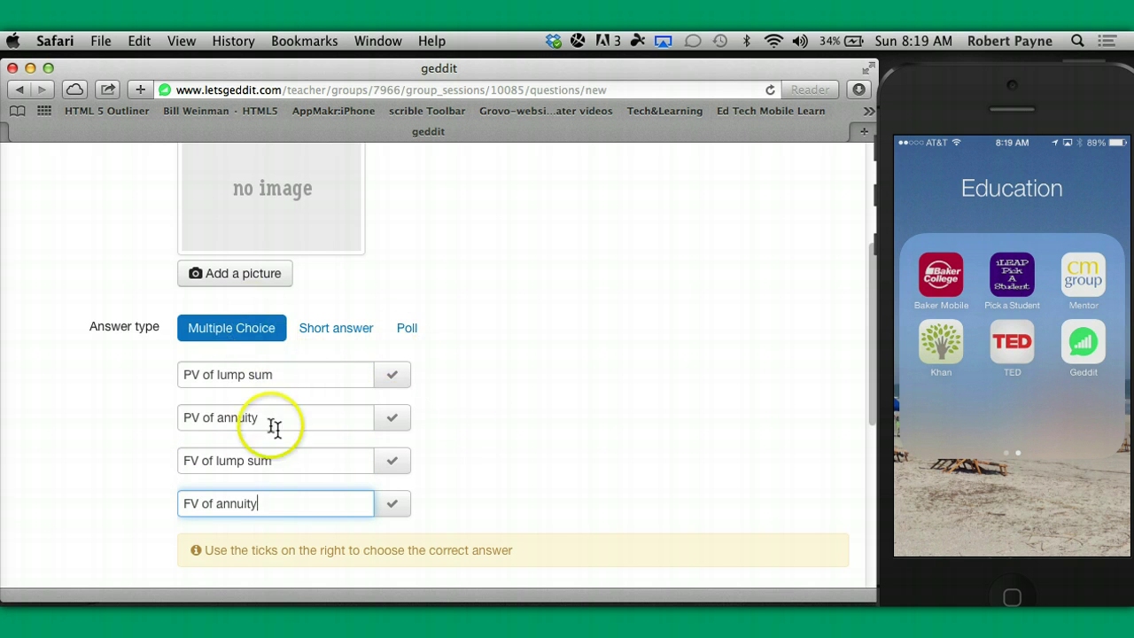
click(392, 463)
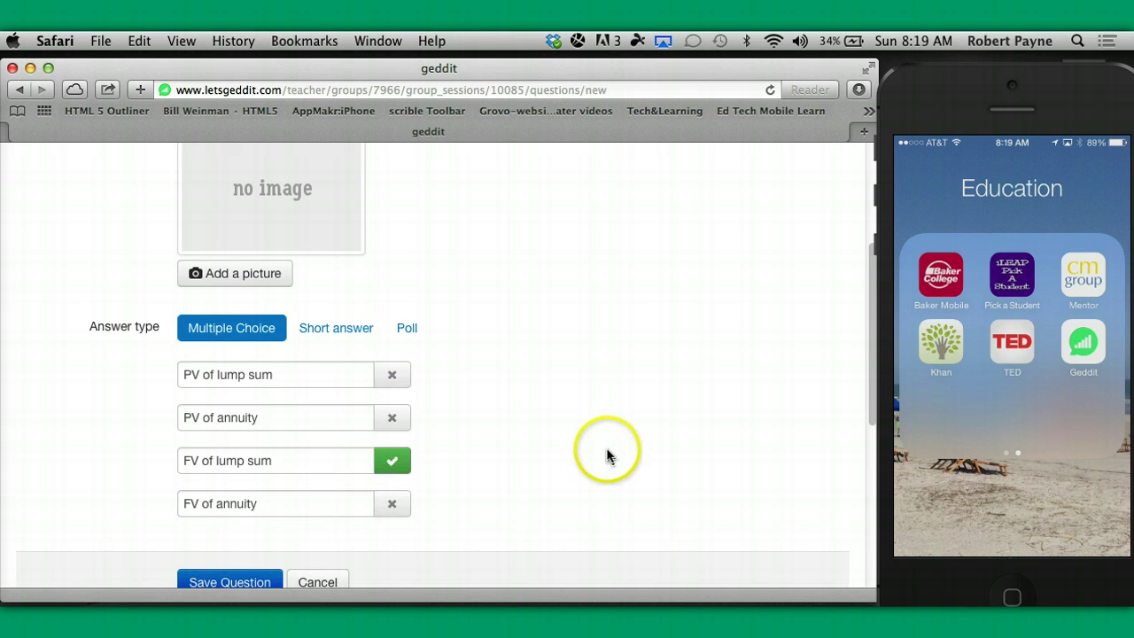
scroll(607, 455, down, 4)
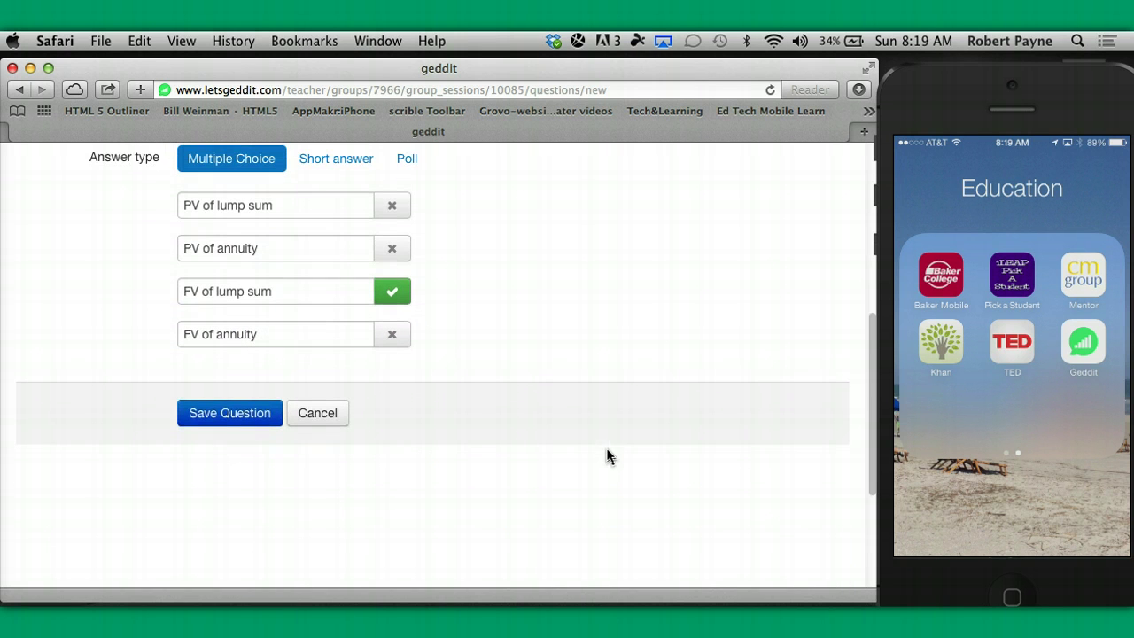
- Save the question to the lesson plan and display the students' class join code
click(234, 416)
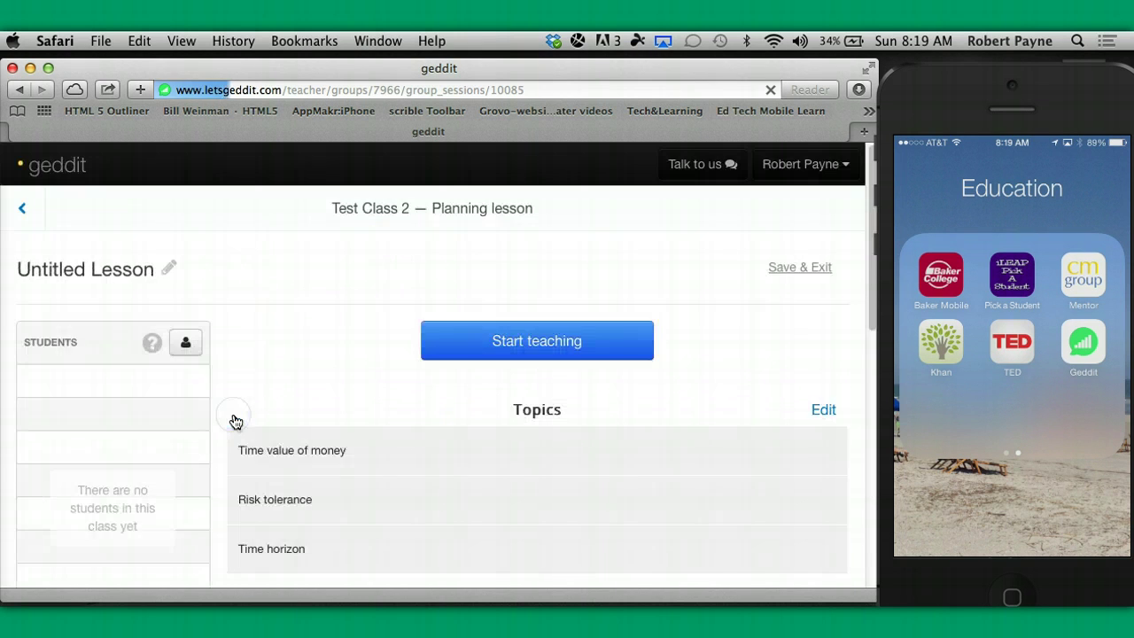
scroll(633, 480, down, 3)
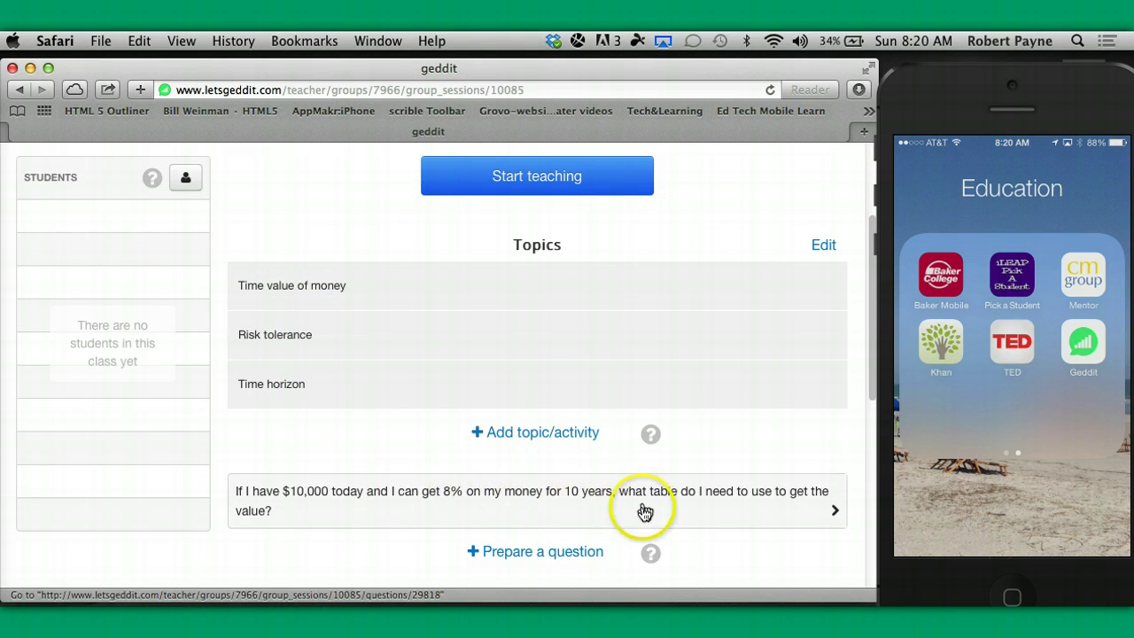
scroll(747, 520, down, 1)
scroll(747, 520, down, 2)
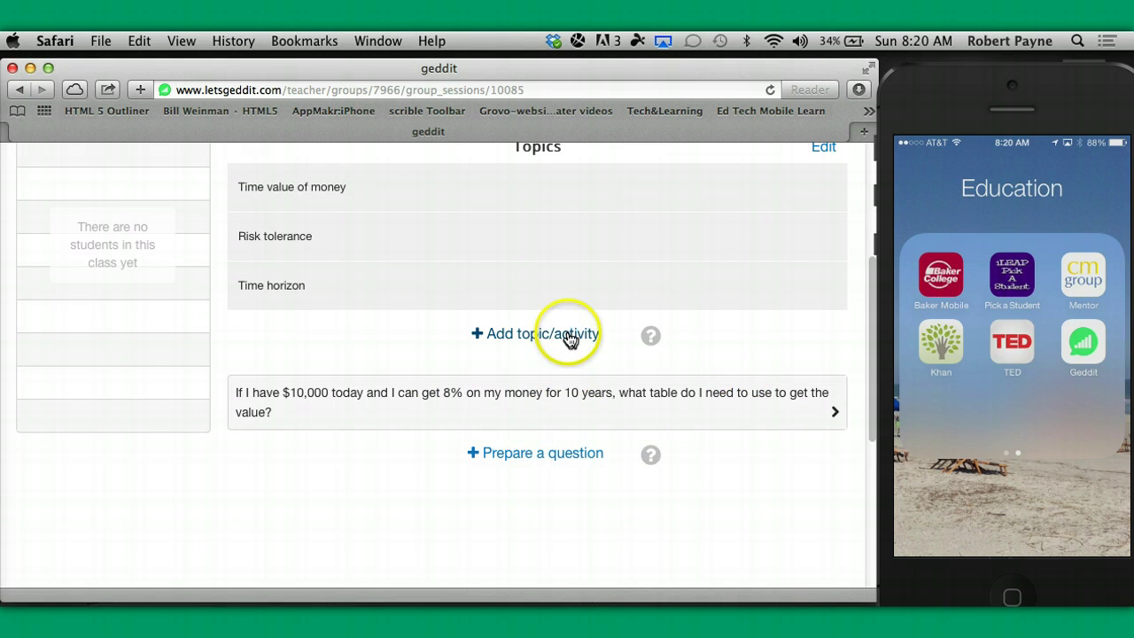
scroll(749, 389, up, 2)
scroll(749, 395, up, 2)
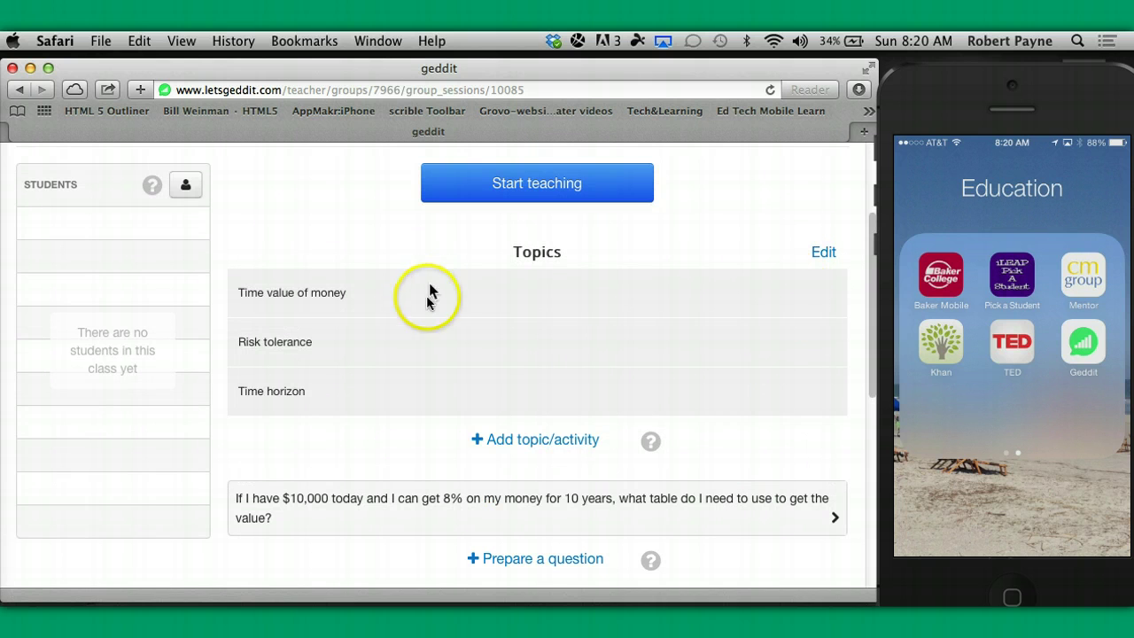
scroll(462, 371, up, 3)
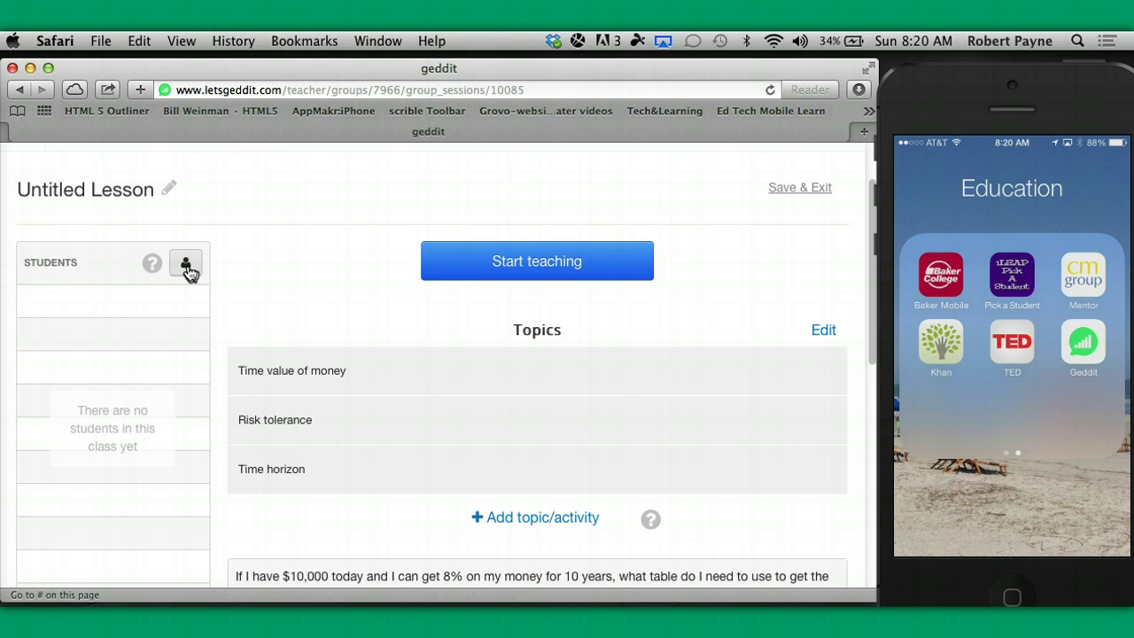
click(186, 266)
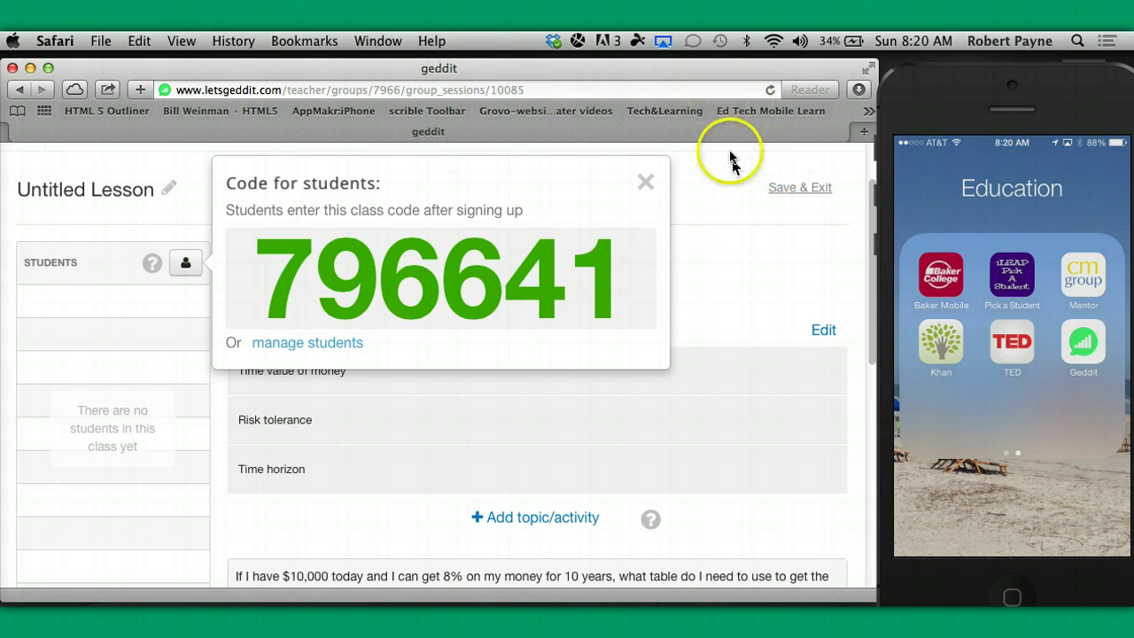
- Launch the geddit app on the mirrored iPhone to its sign-in screen
click(1084, 351)
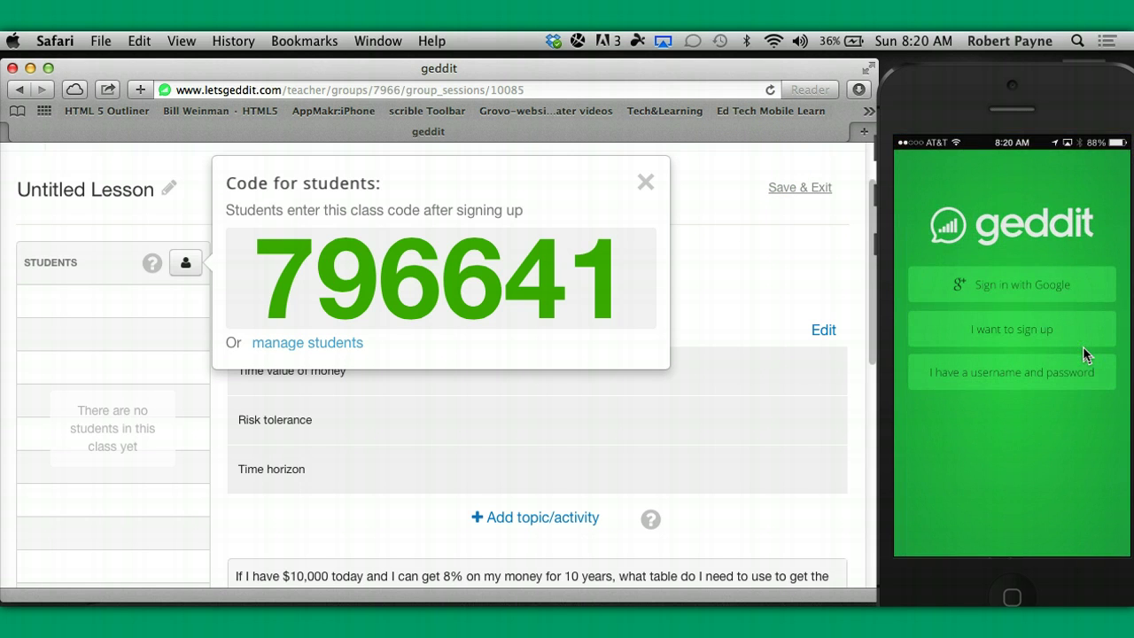
click(1012, 284)
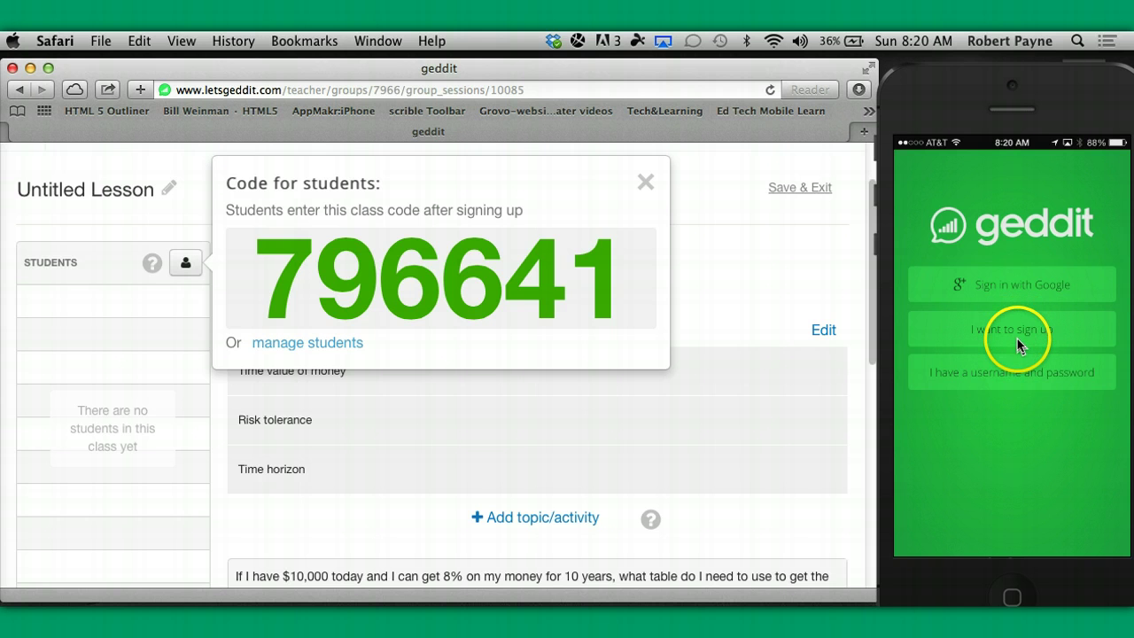
- Log the phone app in using the student's email address and account password
click(1011, 382)
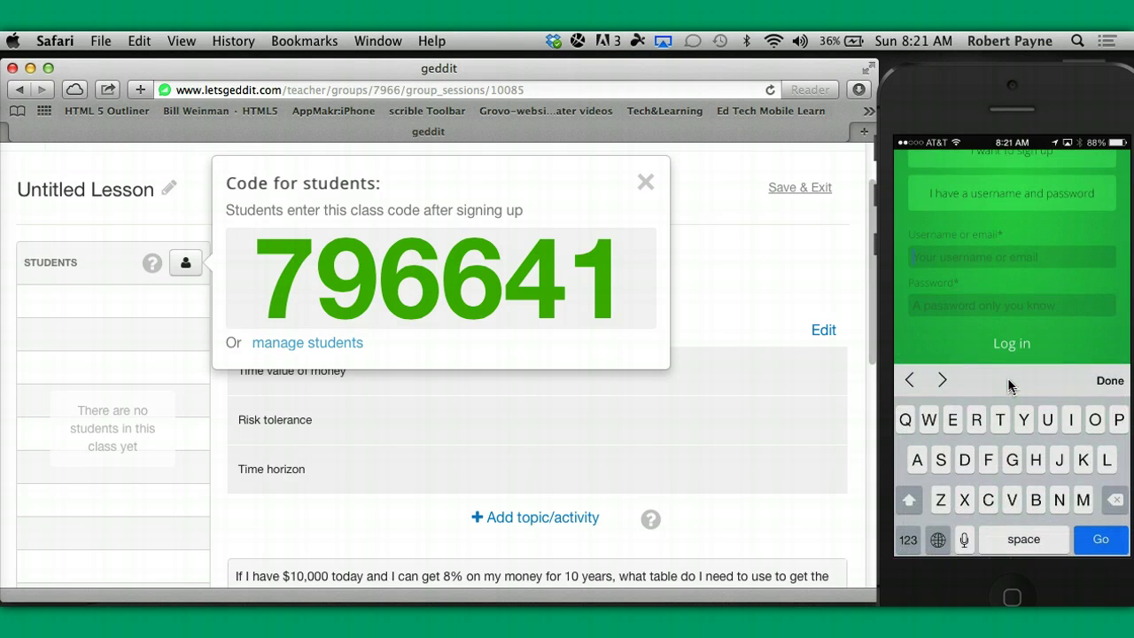
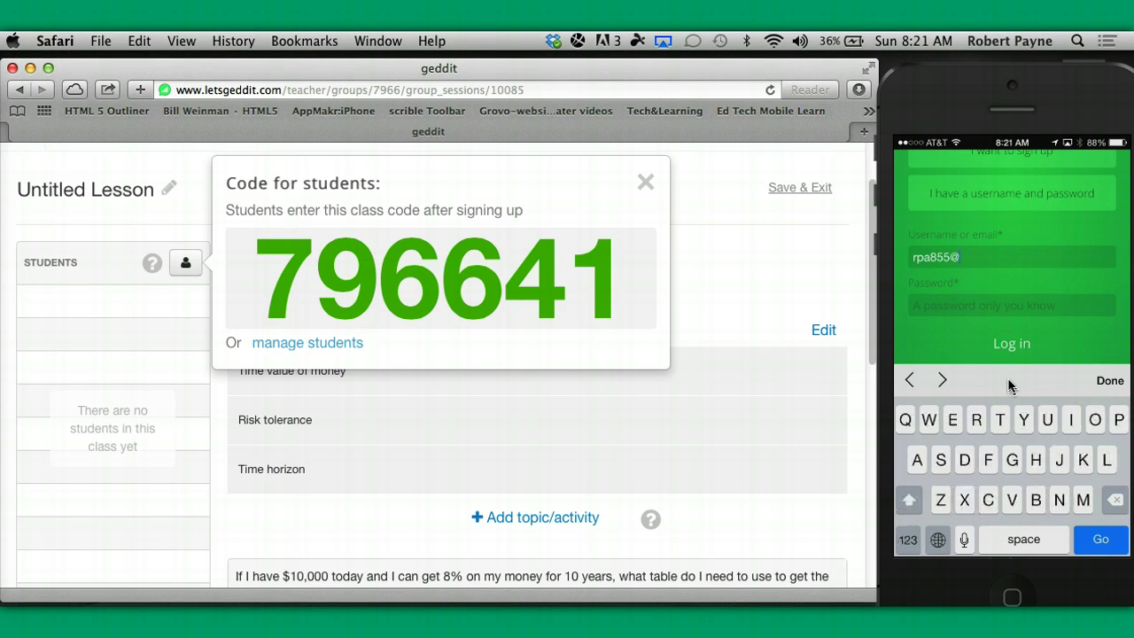
key(Tab)
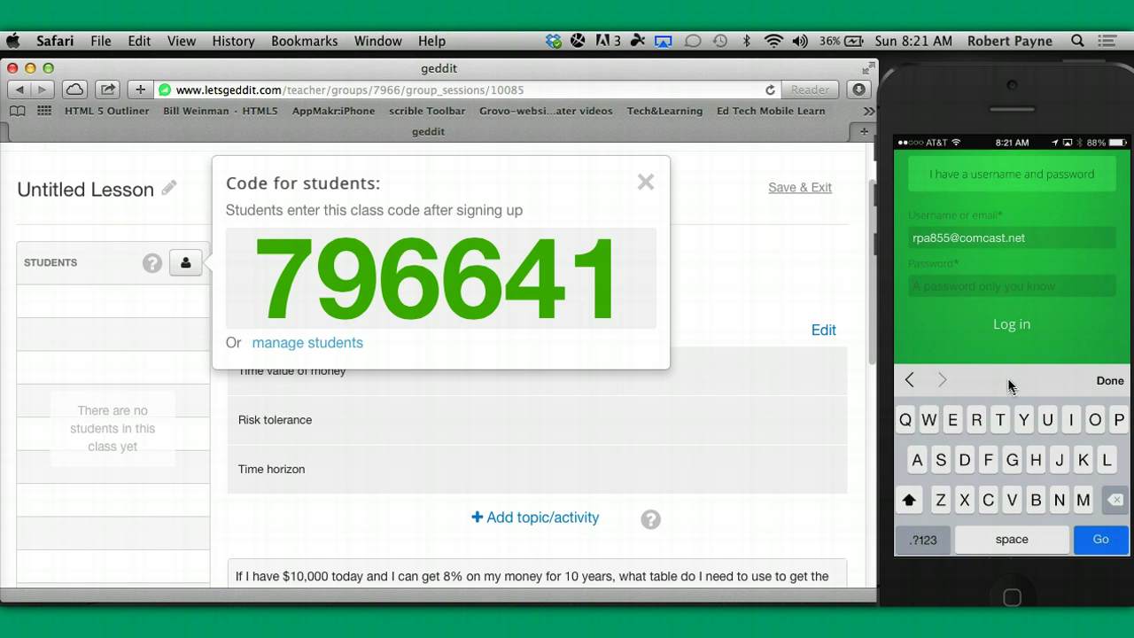
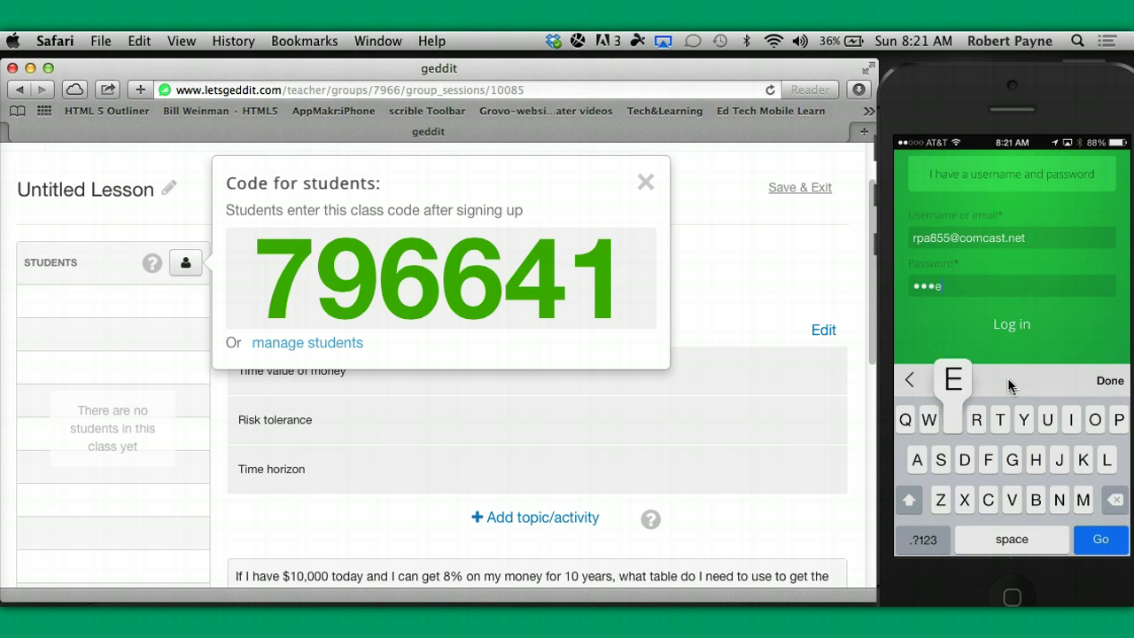
key(Return)
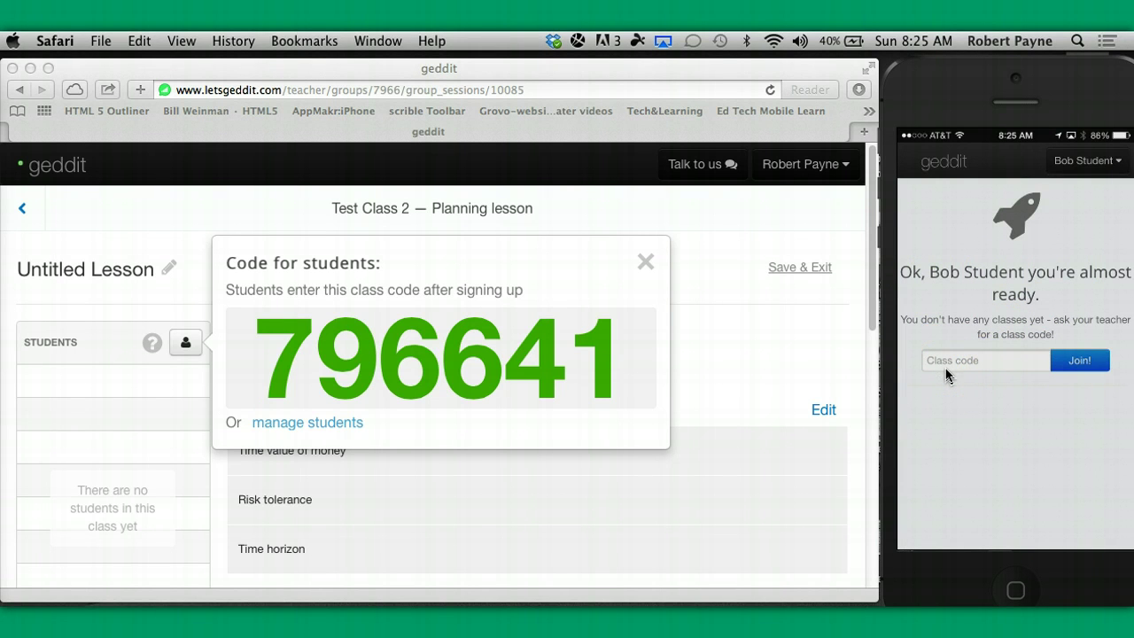
- Join Test Class 2 on the phone, correcting the mistyped class code after the error
click(945, 367)
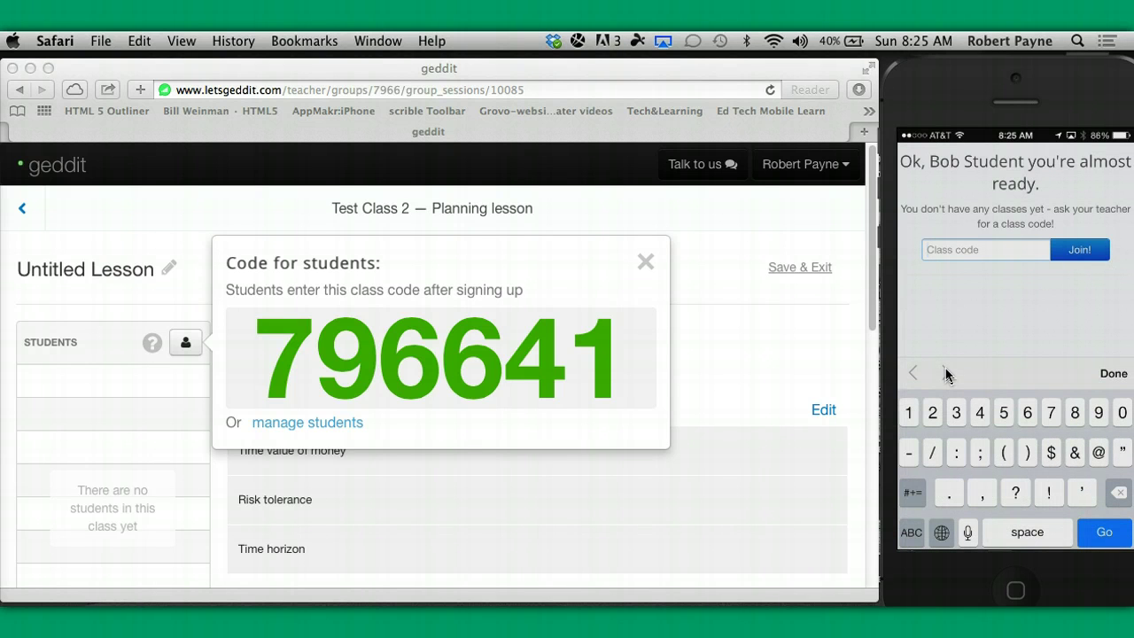
key(Return)
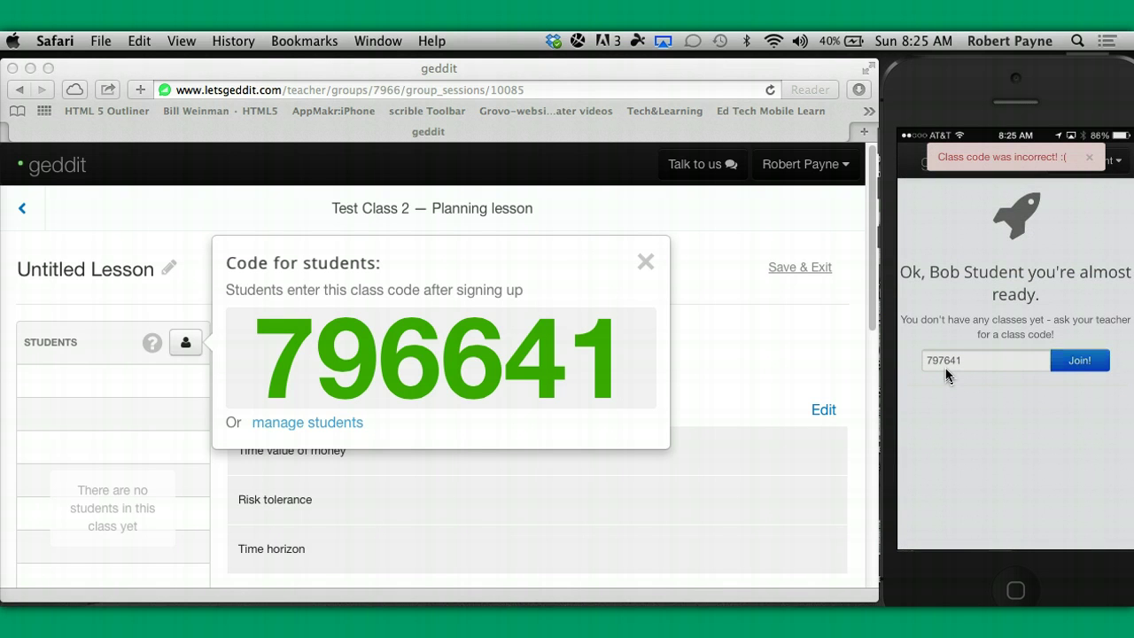
click(945, 368)
key(BackSpace)
key(BackSpace)
key(BackSpace)
key(BackSpace)
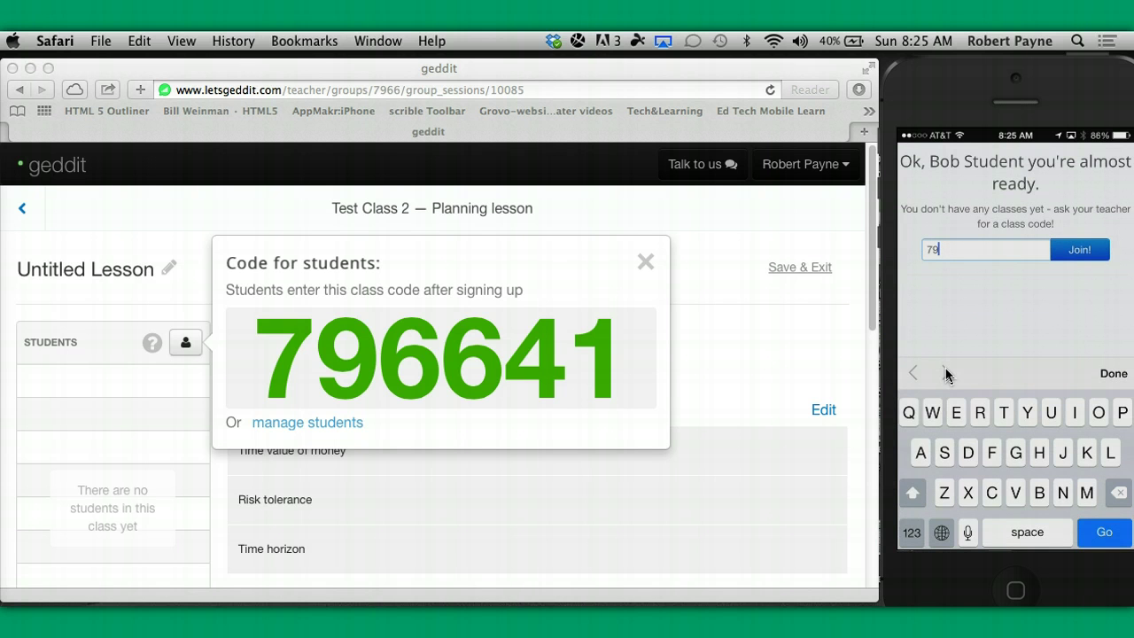
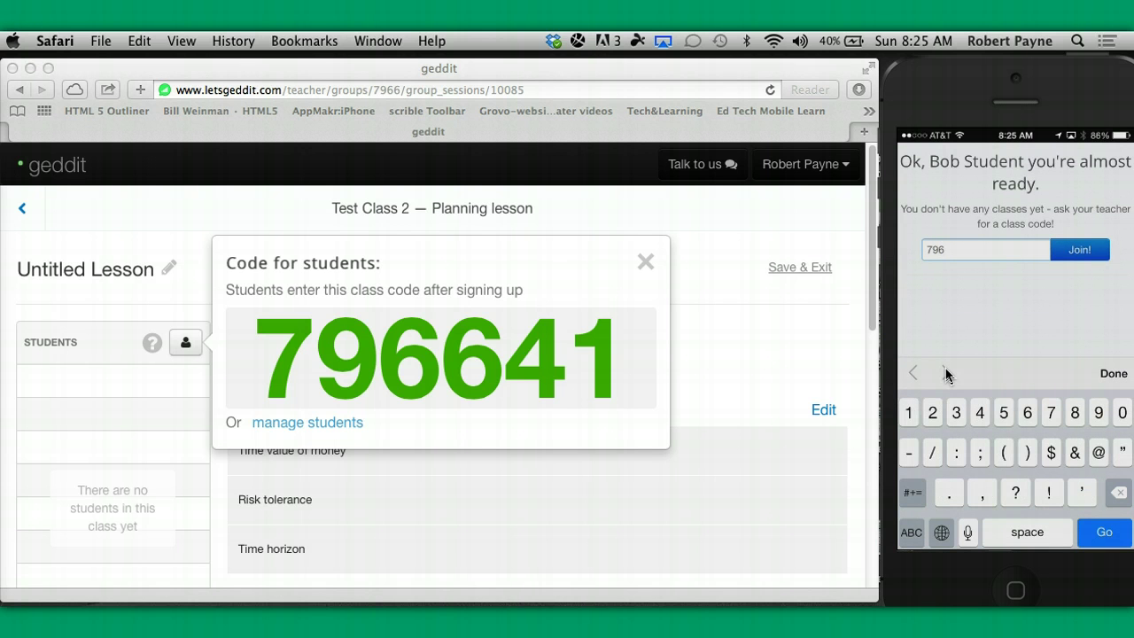
key(Return)
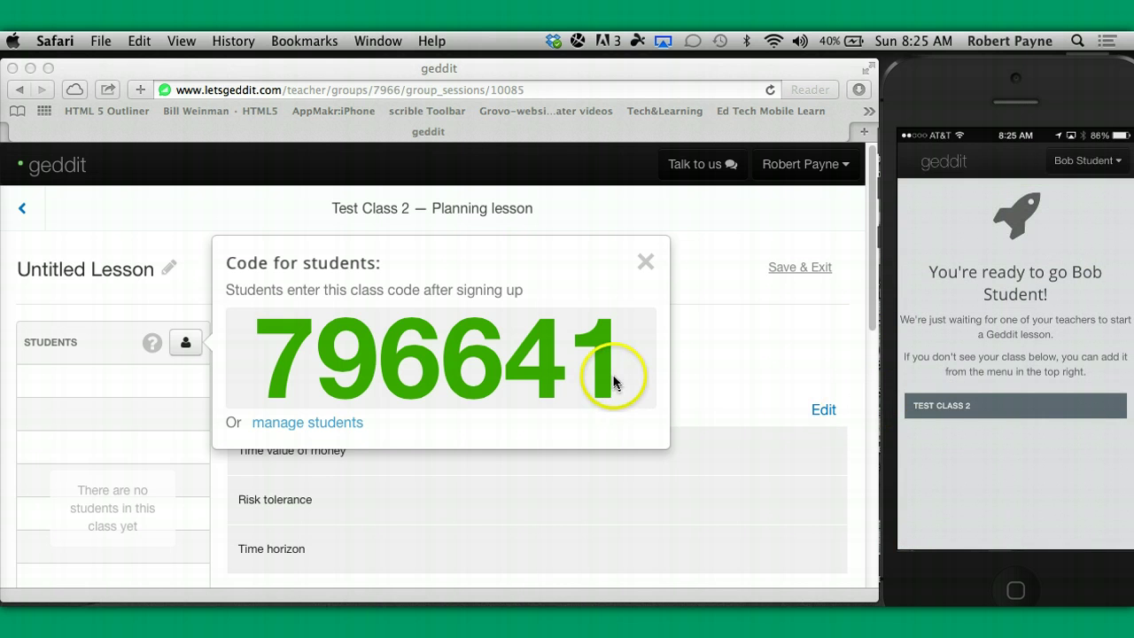
- Close the Code for students popup on the teacher's lesson page
click(645, 262)
click(645, 262)
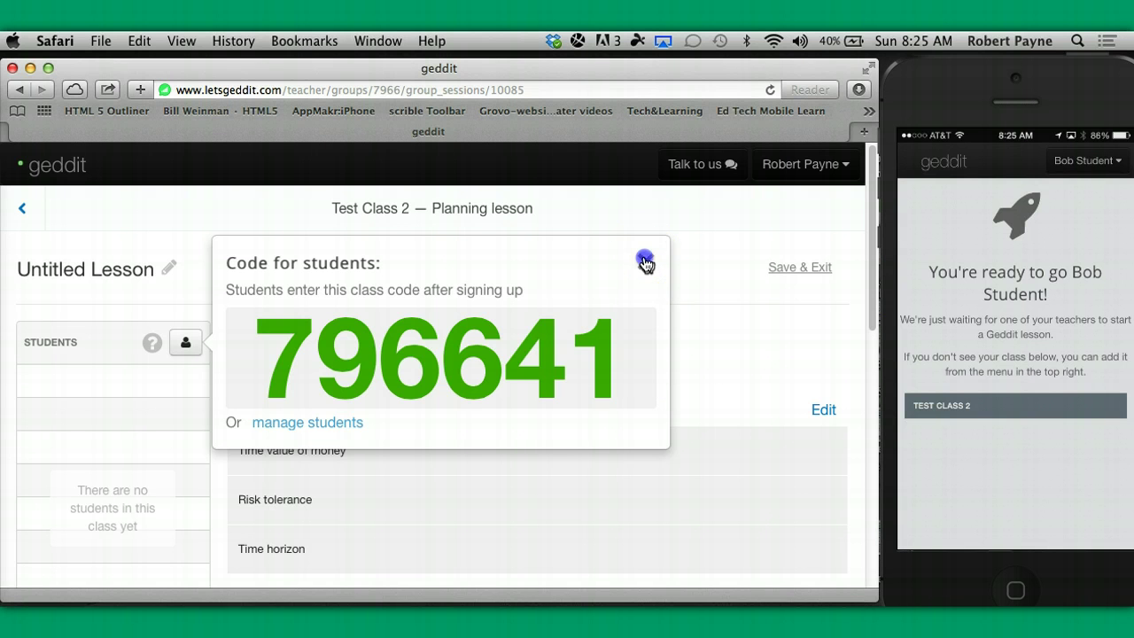
scroll(354, 425, down, 5)
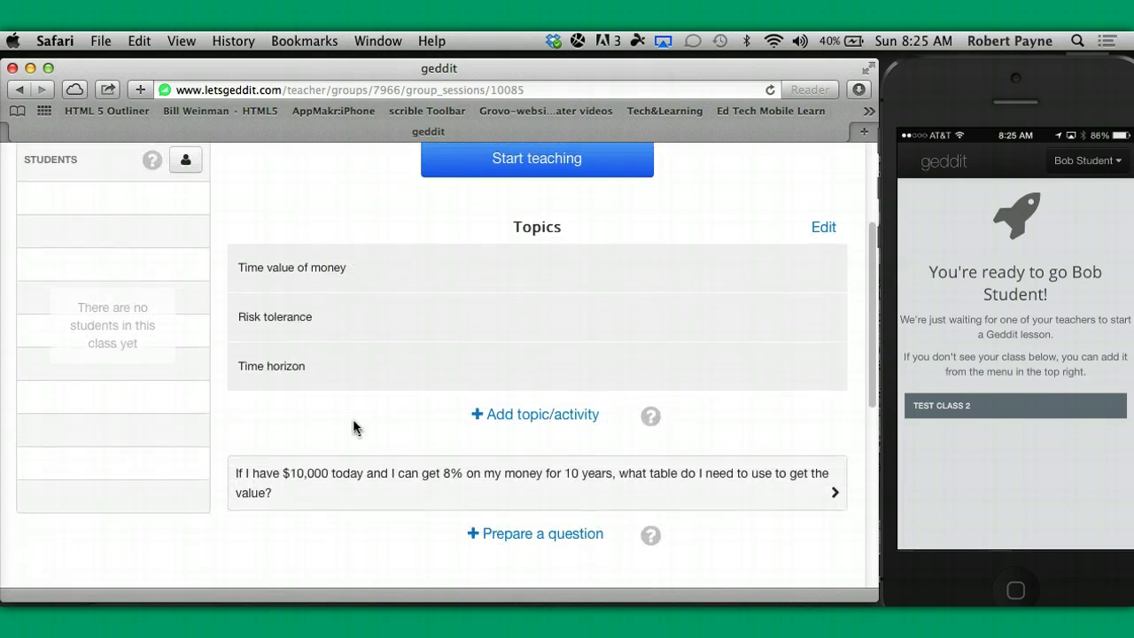
scroll(354, 427, up, 2)
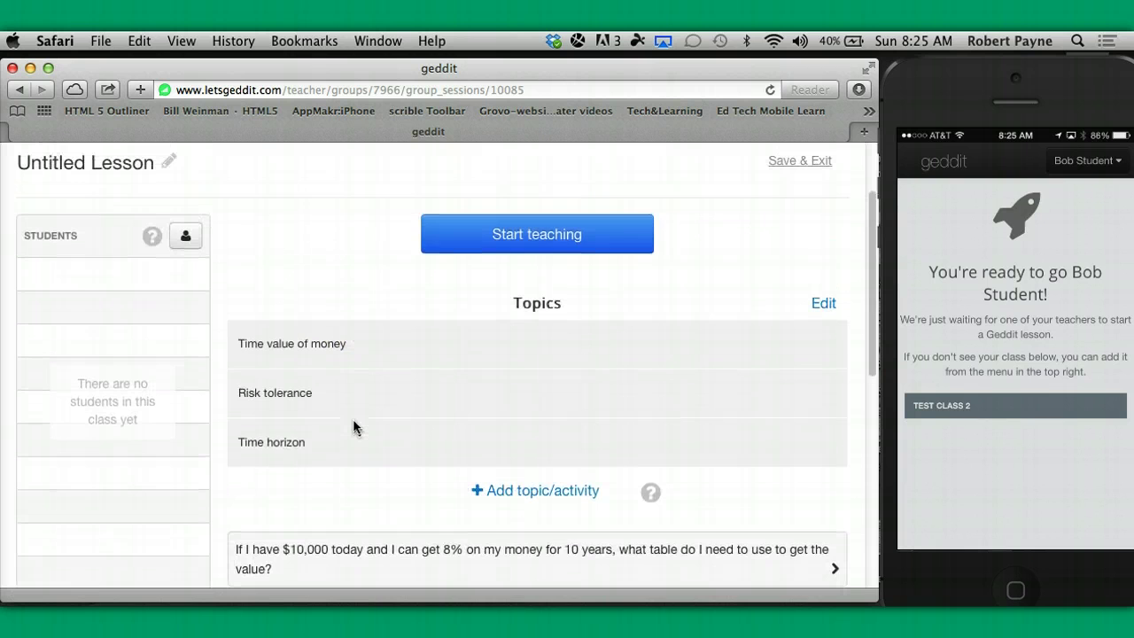
scroll(352, 426, up, 2)
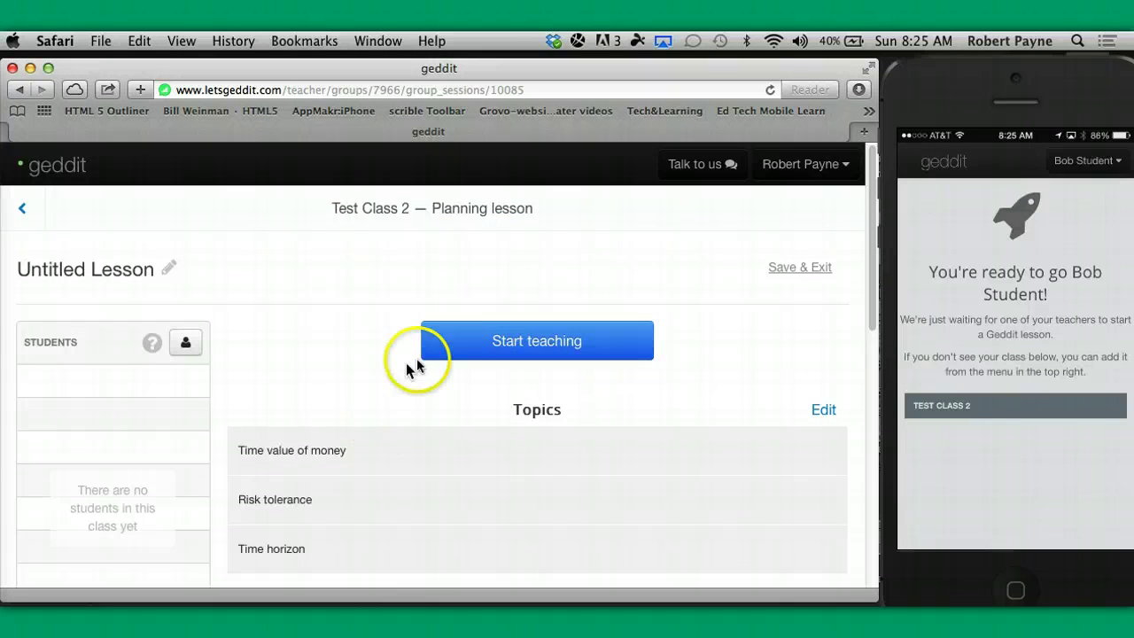
- Start teaching, launch the Time value of money topic, and open the phone's confidence check-in
click(525, 351)
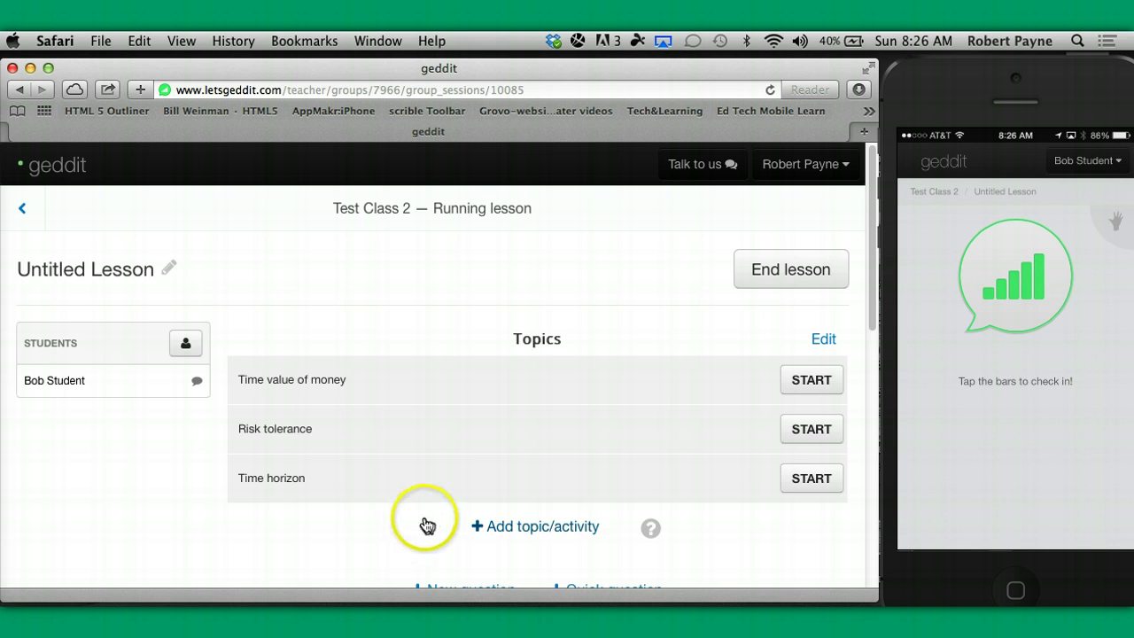
scroll(425, 525, down, 1)
scroll(425, 524, down, 5)
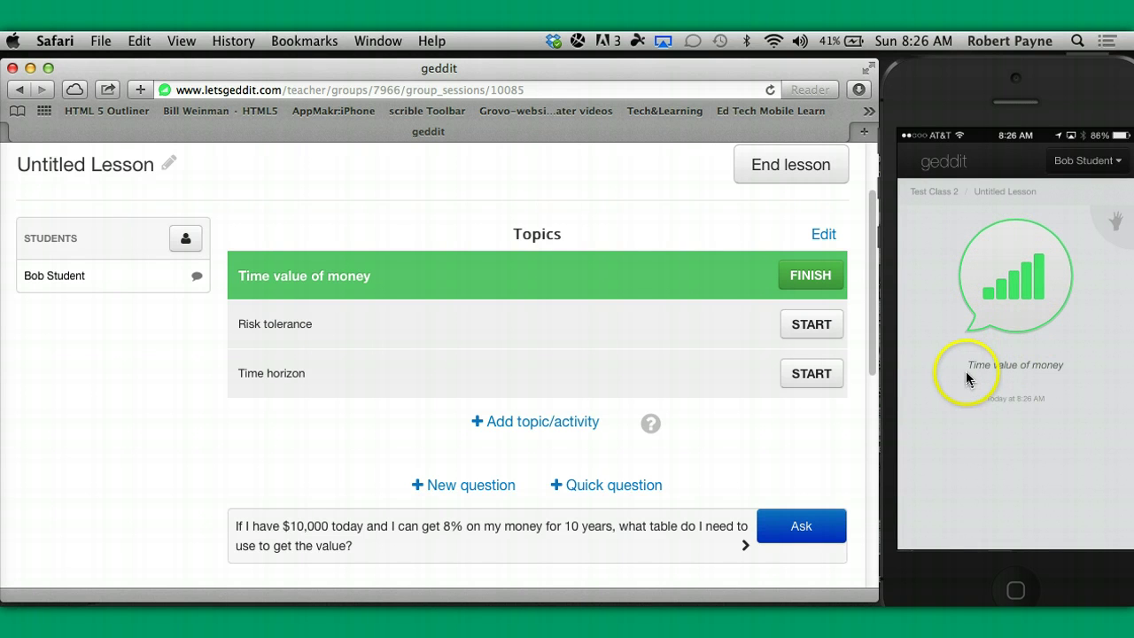
click(1018, 310)
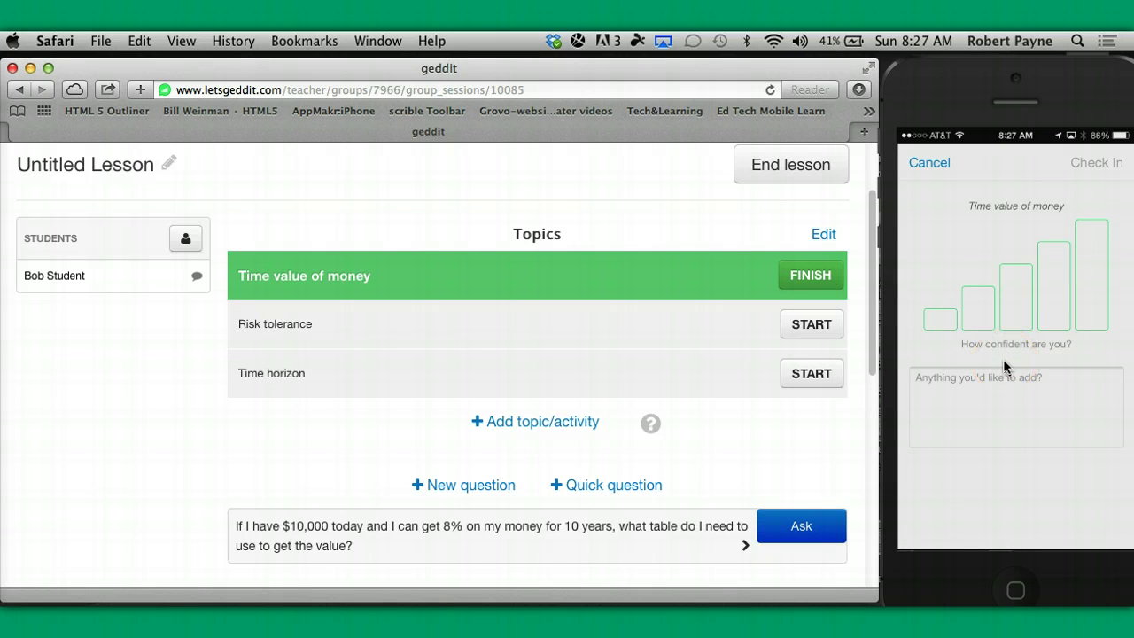
- On the phone, rate Time value of money at the fourth bar, "I've got this!", and focus the comment box
click(1022, 346)
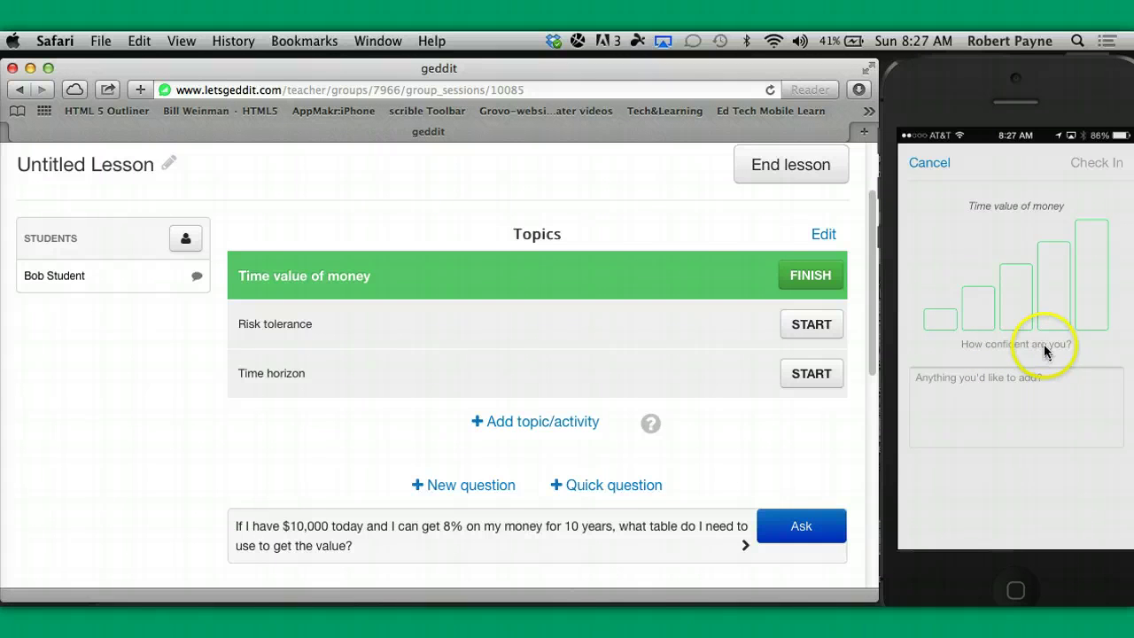
click(1023, 228)
click(977, 210)
click(1070, 223)
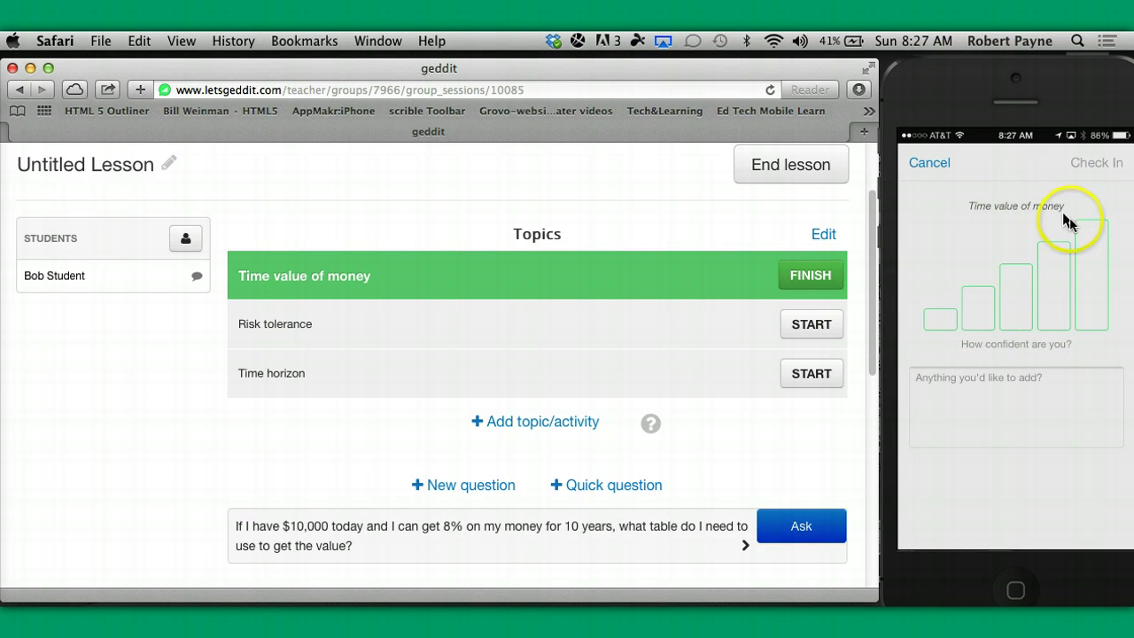
click(1057, 198)
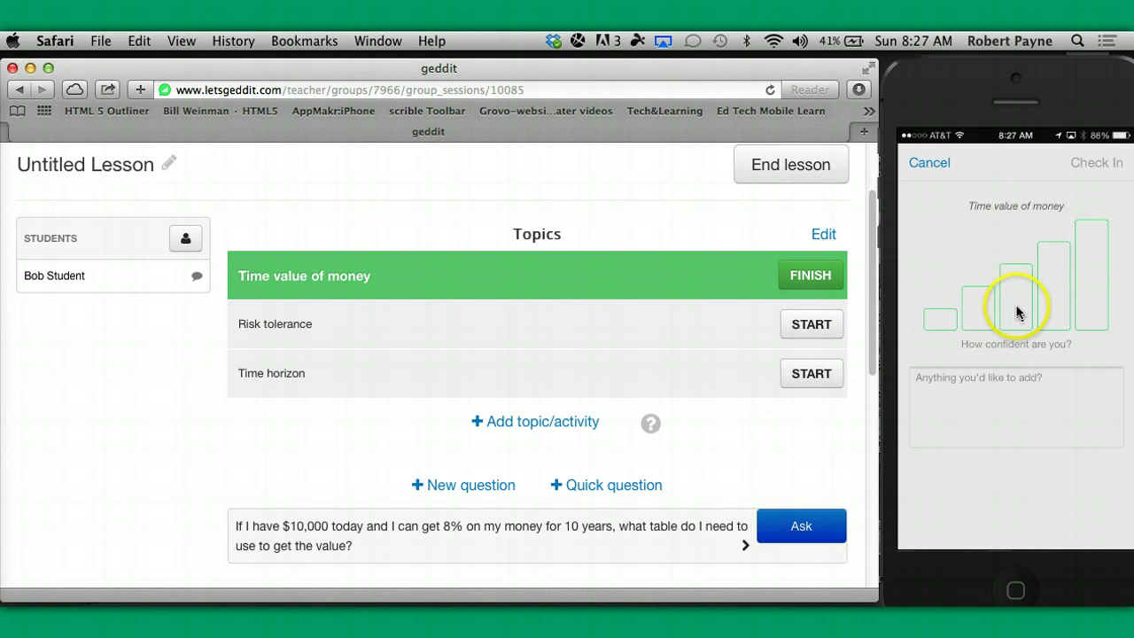
click(940, 322)
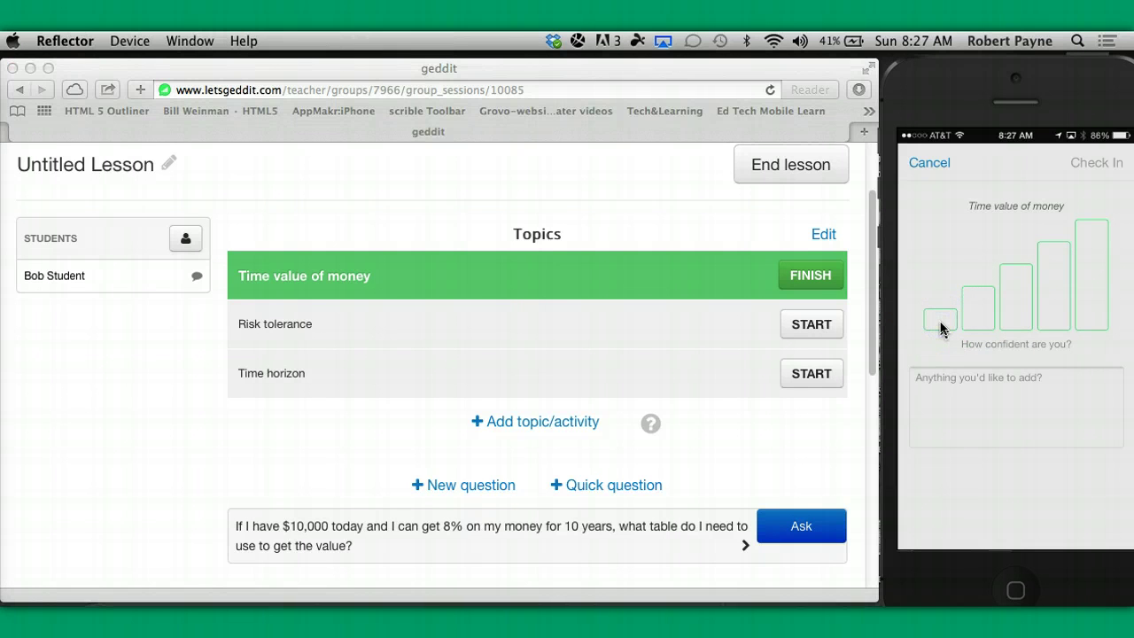
click(941, 322)
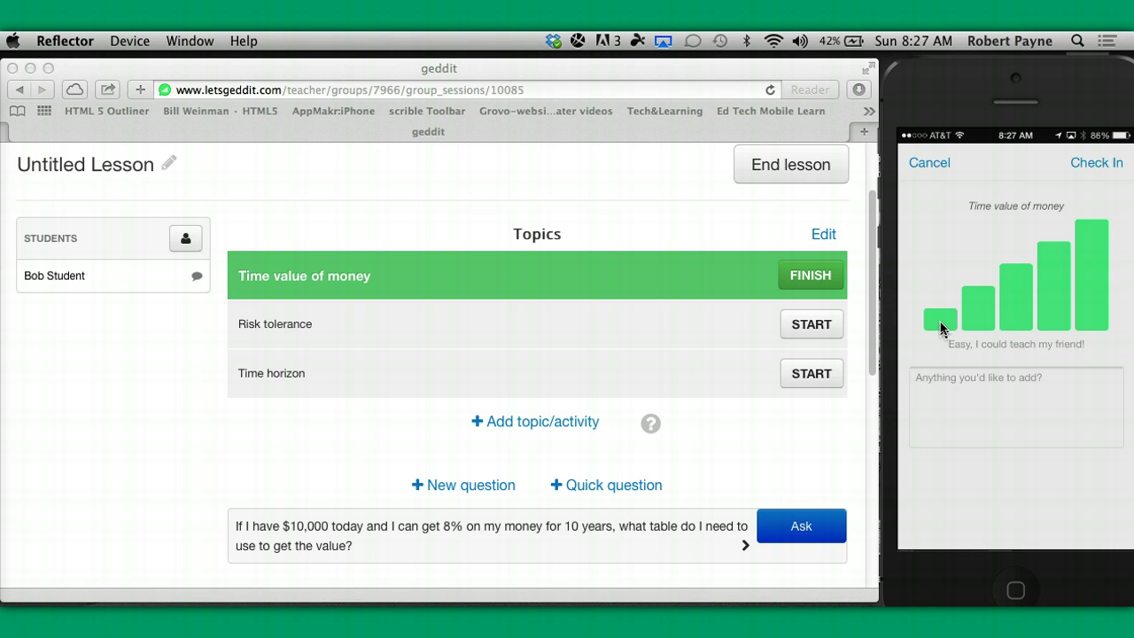
mouse_move(927, 380)
mouse_down()
mouse_move(998, 377)
mouse_move(1053, 305)
mouse_up()
click(1043, 333)
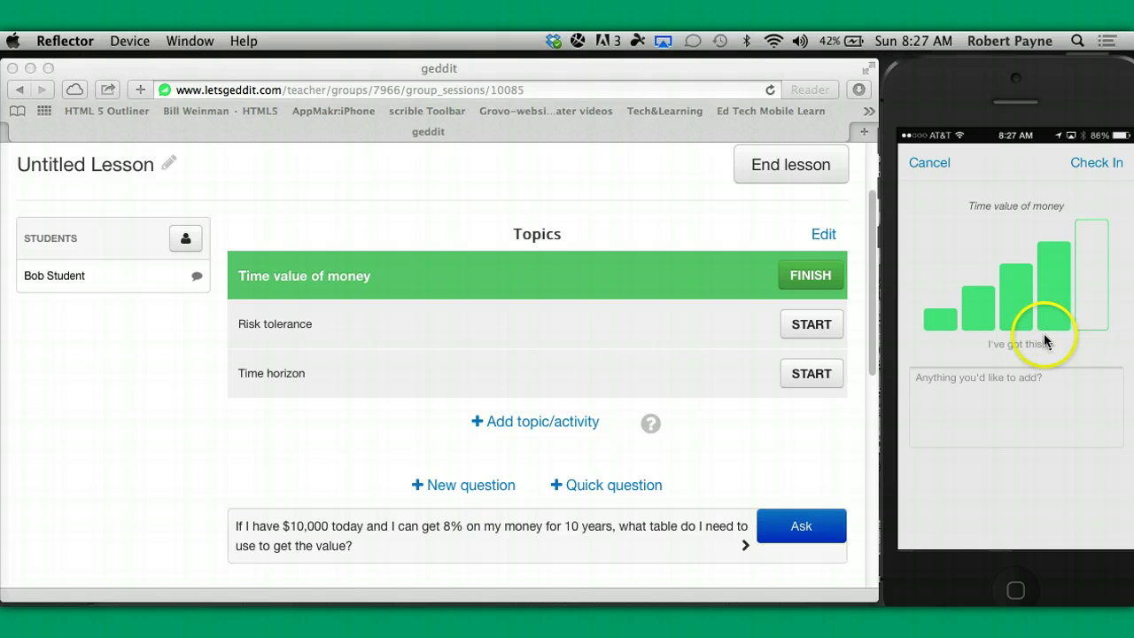
mouse_move(1045, 342)
mouse_down()
mouse_move(1057, 273)
mouse_move(1043, 339)
mouse_move(1018, 379)
mouse_up()
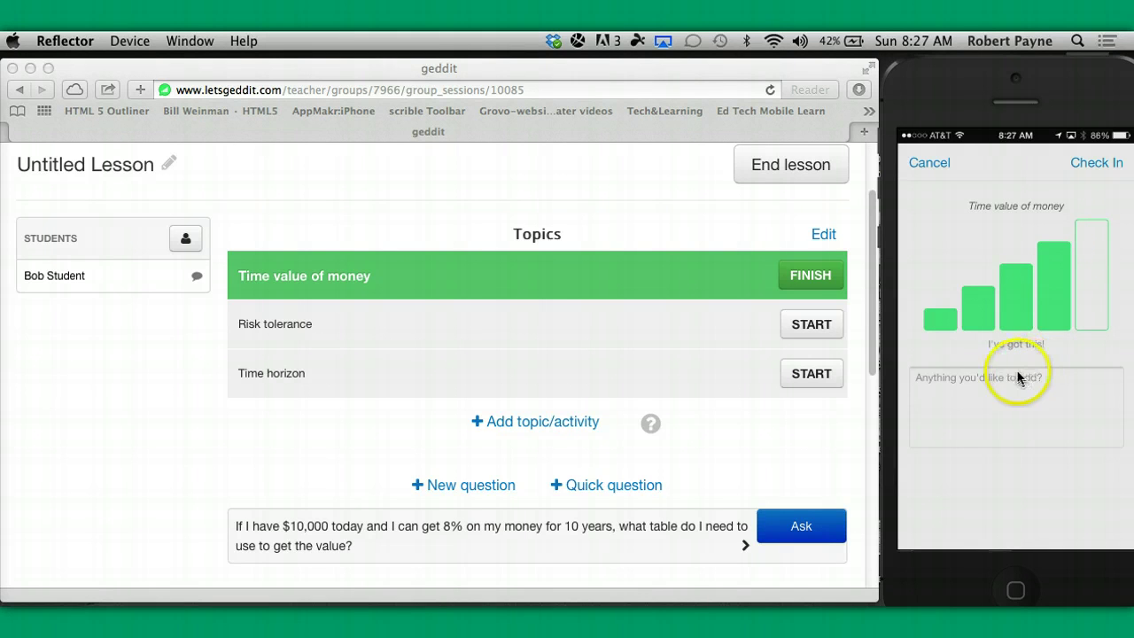
click(1017, 377)
click(976, 392)
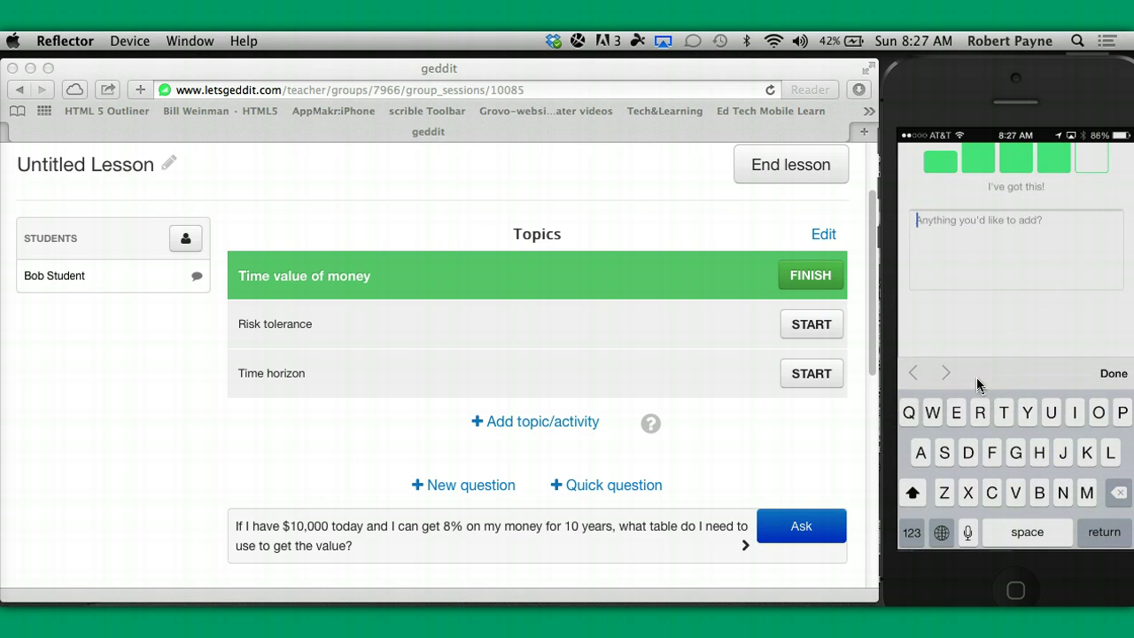
- Enter "Pretty easy" as the check-in comment, then finish Time value of money at 1m16s
text(Pretty )
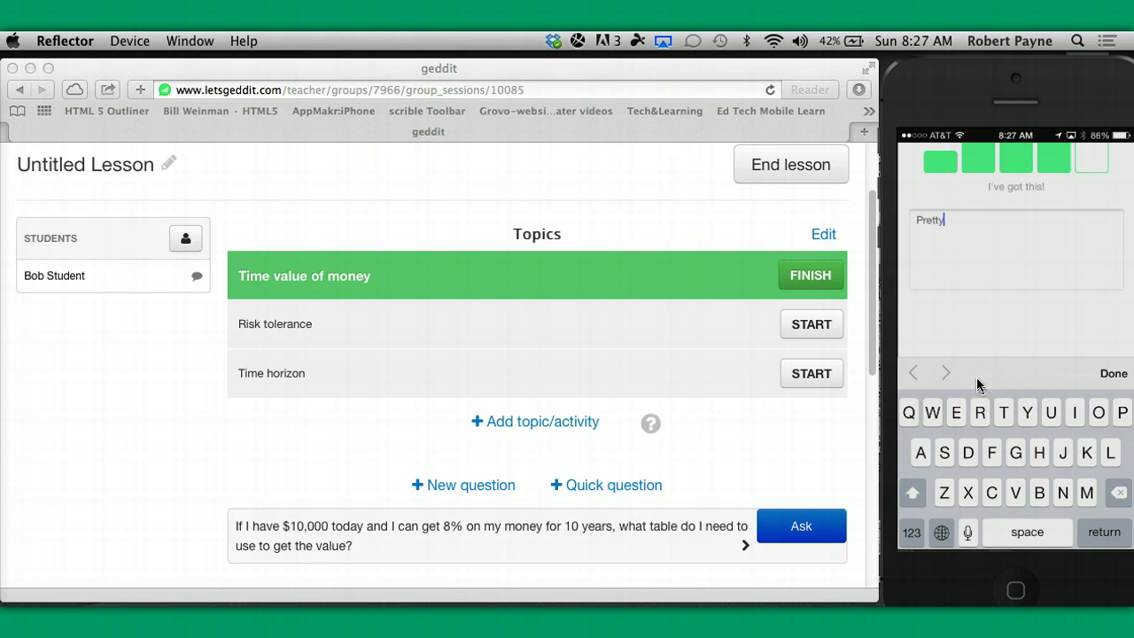
text(easy)
click(1114, 373)
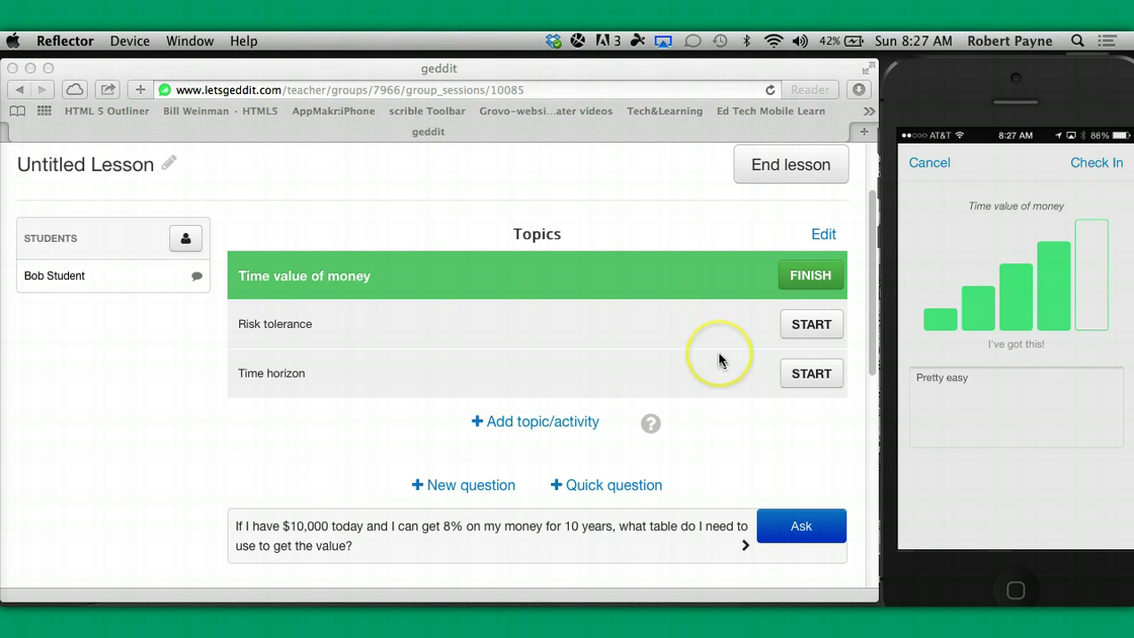
click(807, 274)
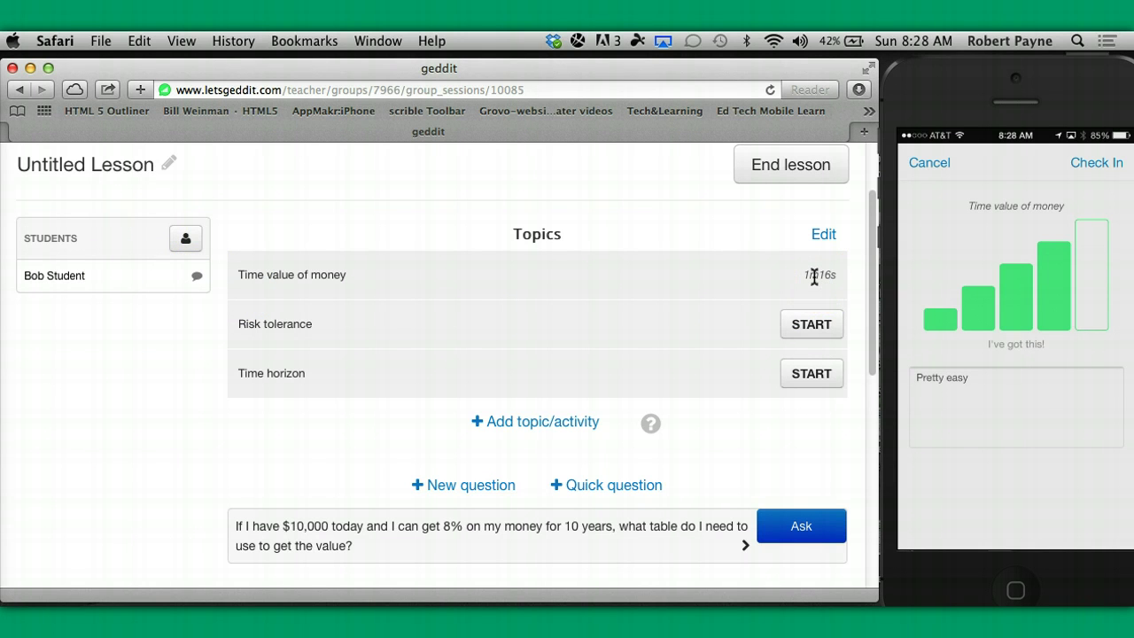
click(131, 281)
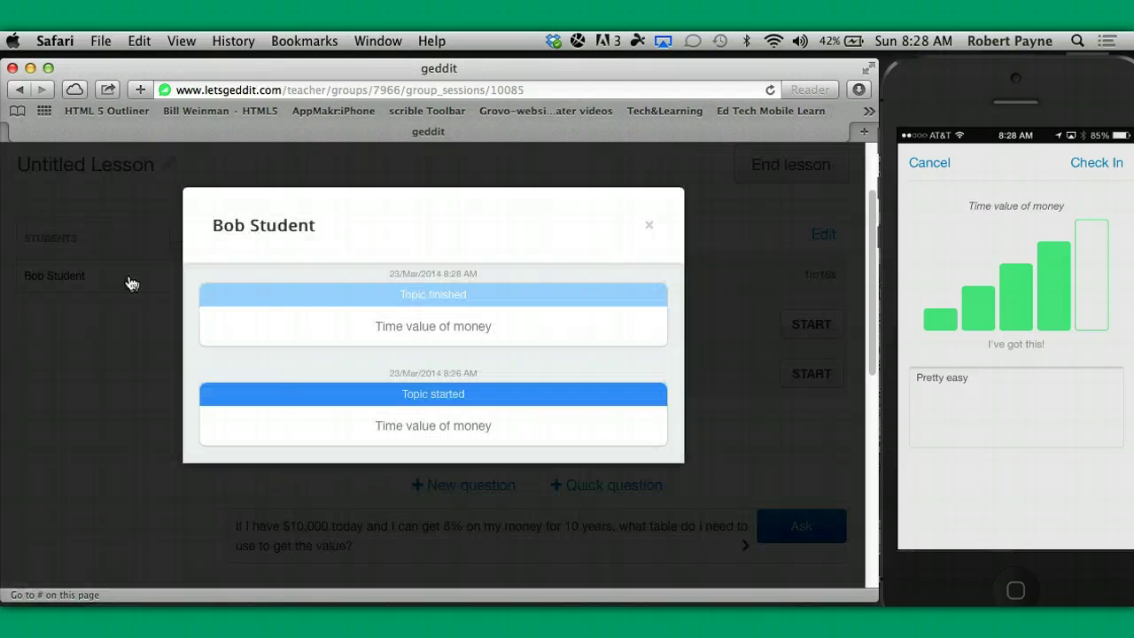
click(649, 226)
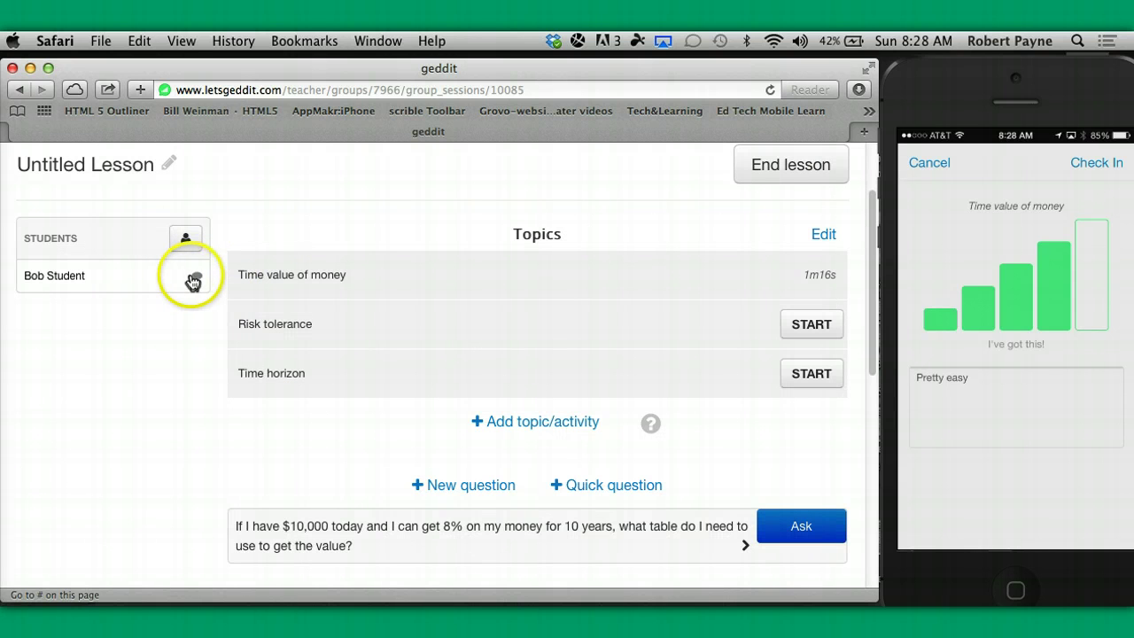
click(62, 280)
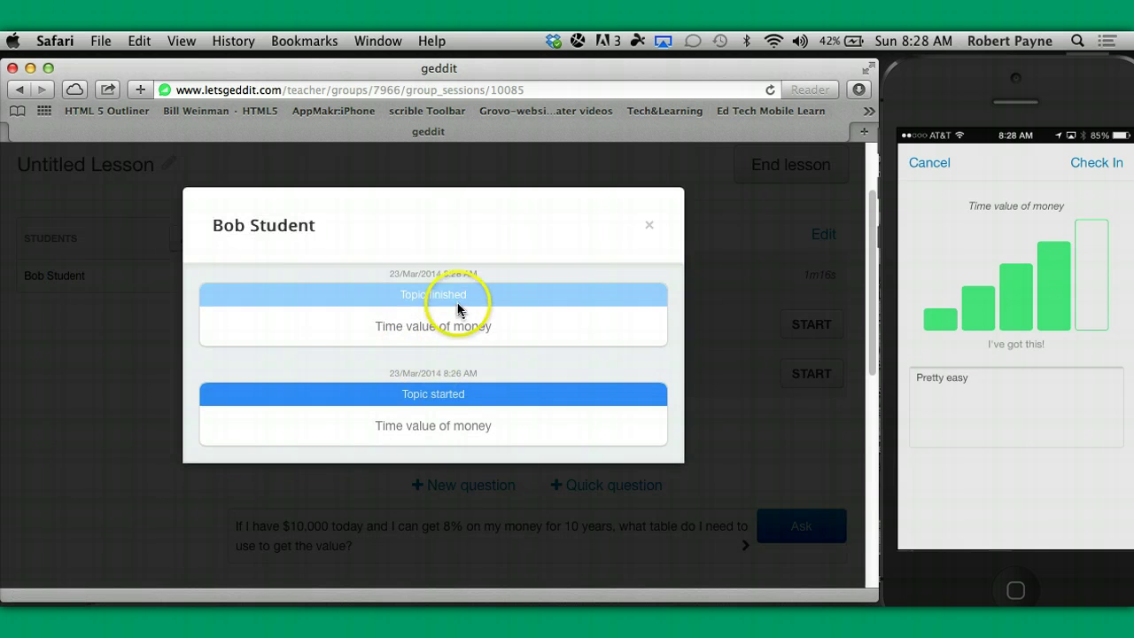
click(651, 228)
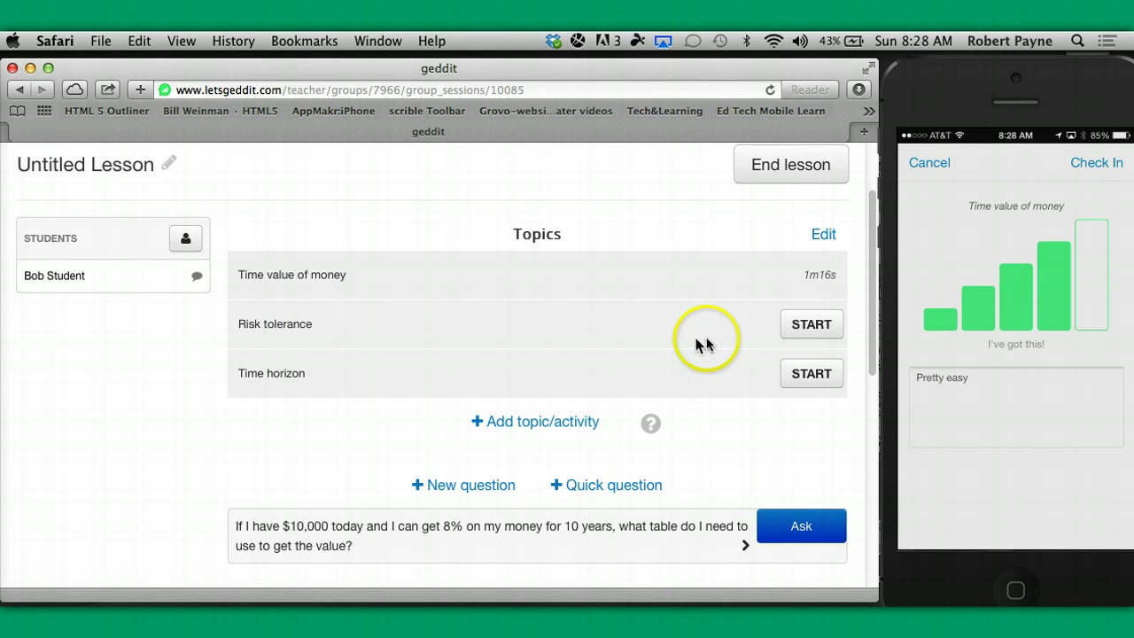
- Start the Risk tolerance topic and submit the phone's Time value of money check-in
click(809, 326)
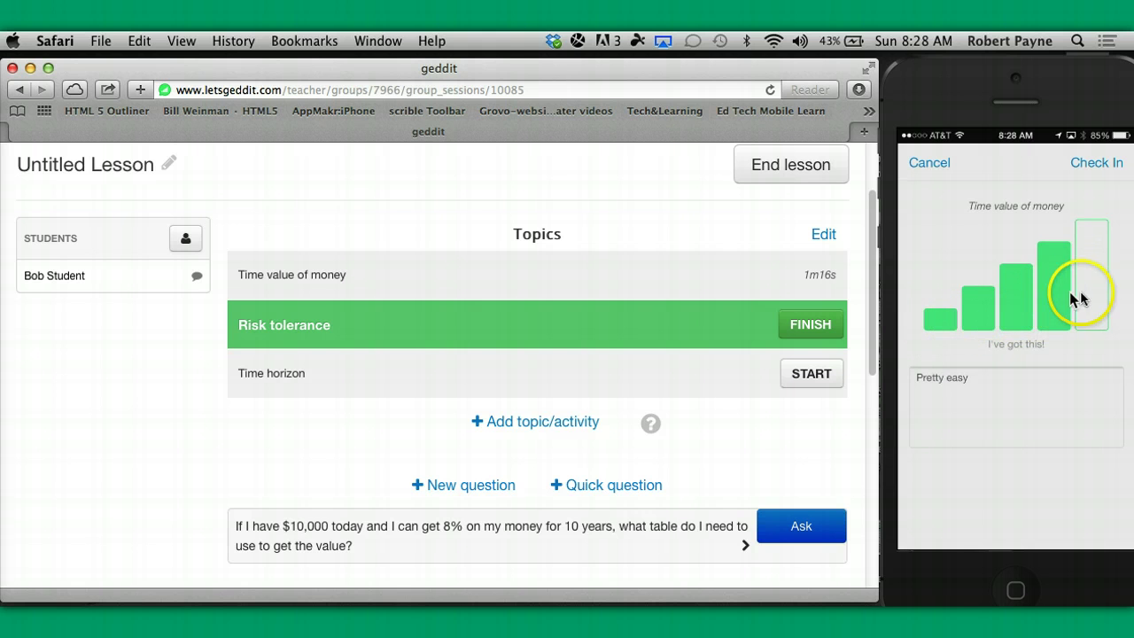
click(1096, 165)
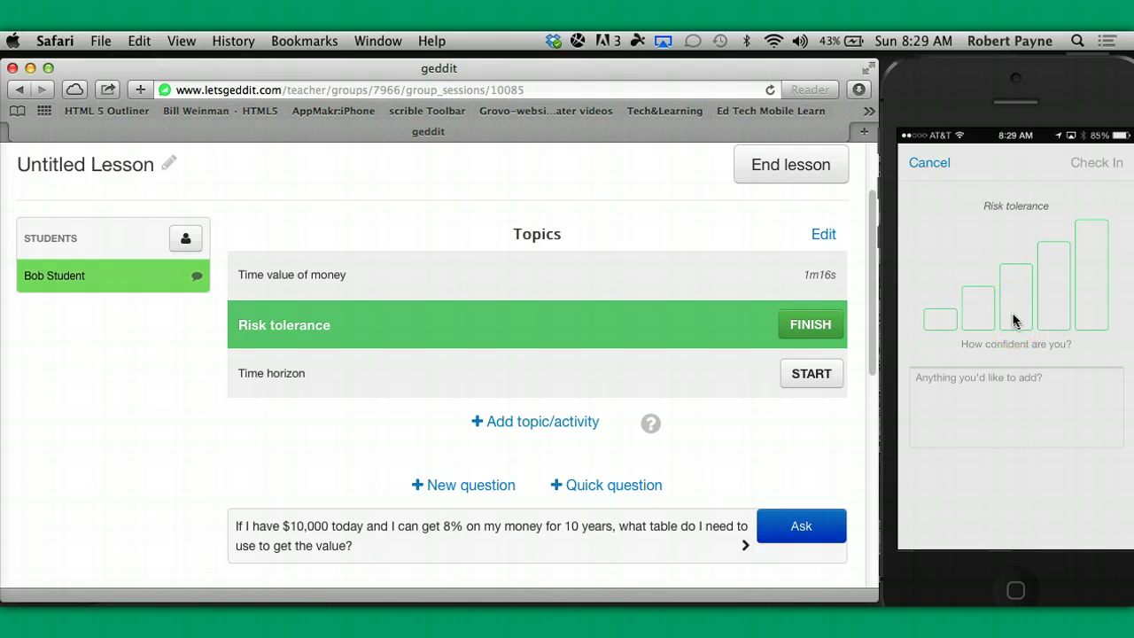
- Rate Risk tolerance at three of five bars on the phone and submit the check-in
click(1015, 320)
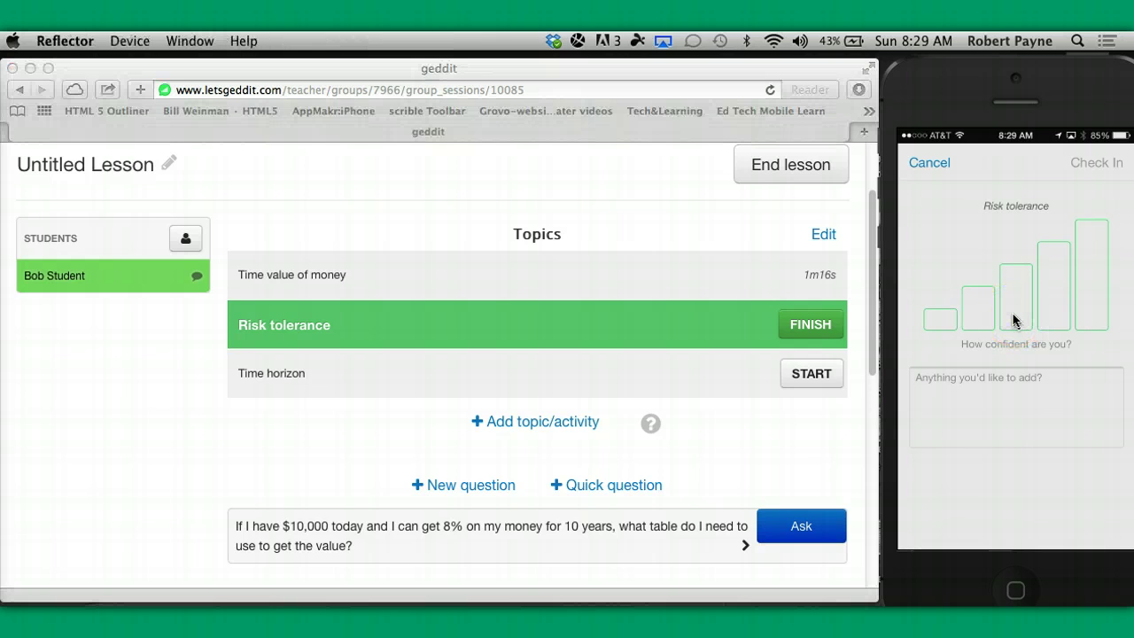
click(1015, 321)
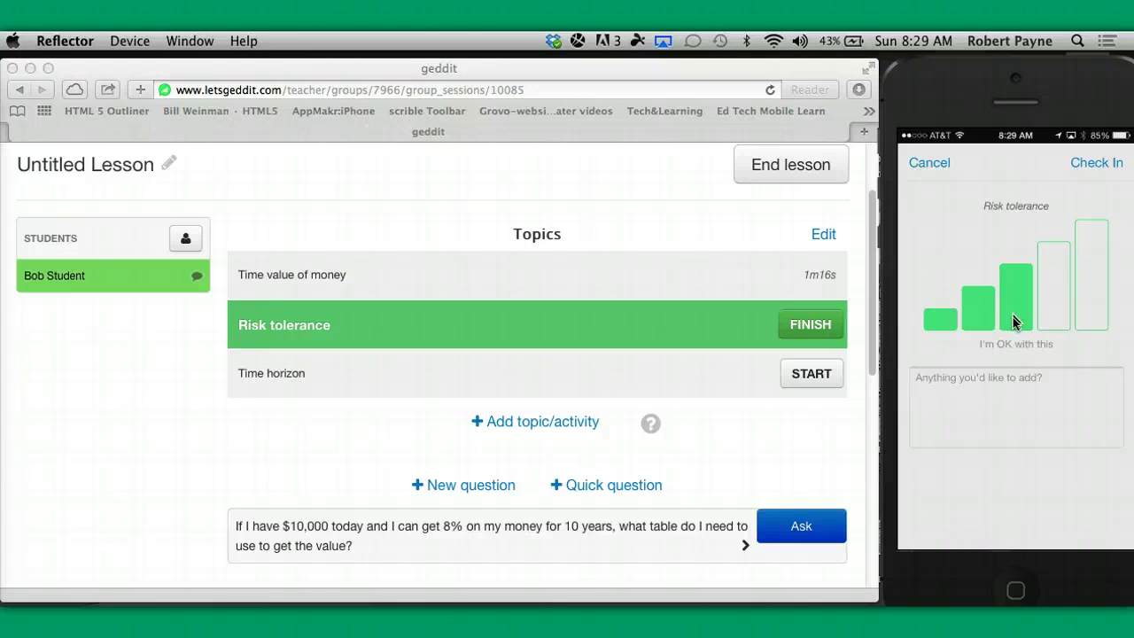
click(1108, 165)
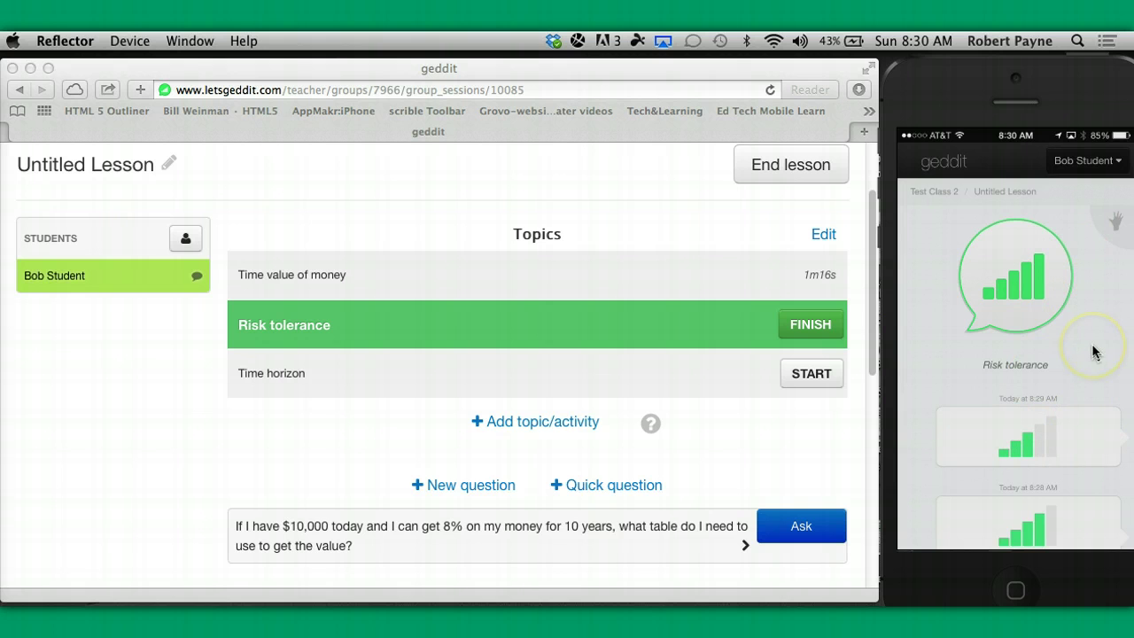
scroll(1092, 352, down, 3)
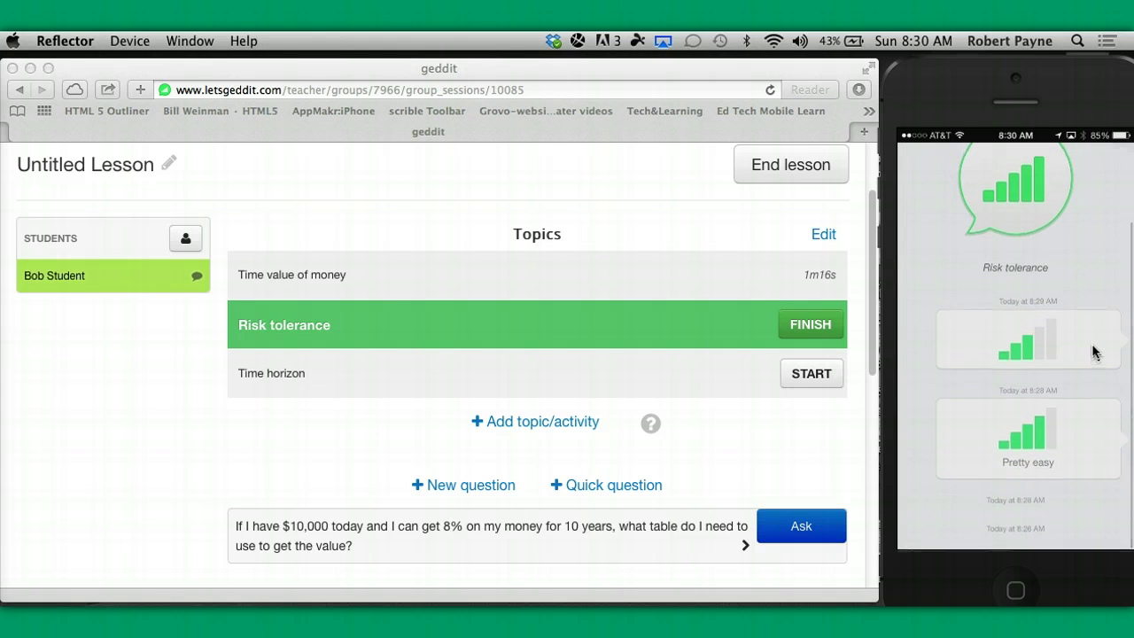
scroll(1092, 352, up, 3)
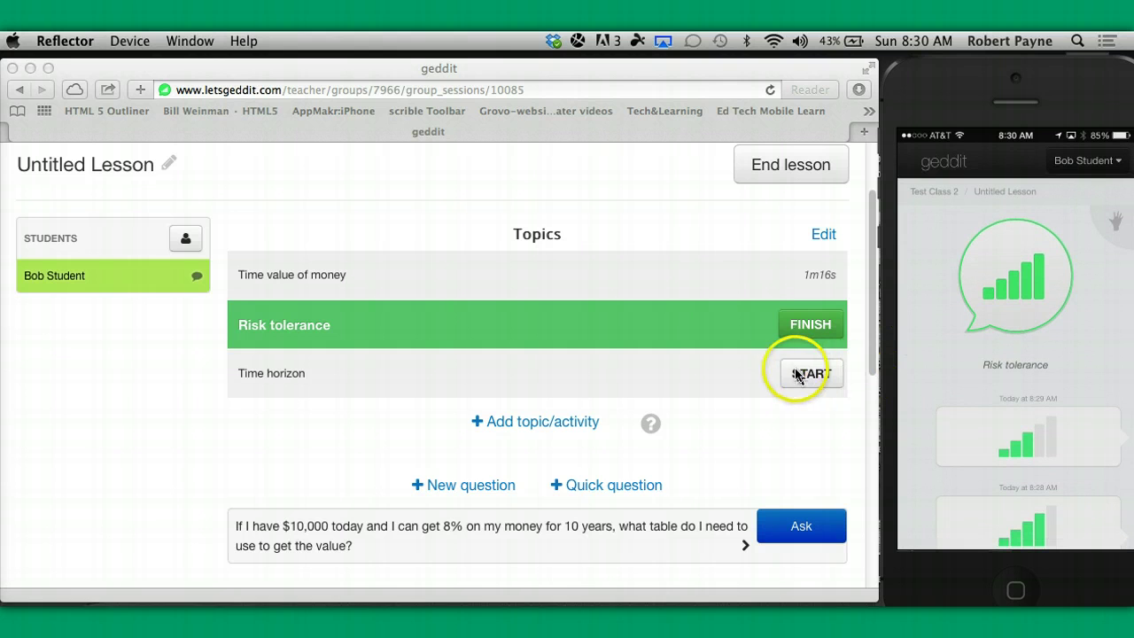
- Finish Risk tolerance at 2m36s, start Time horizon, and open its check-in on the phone
click(807, 324)
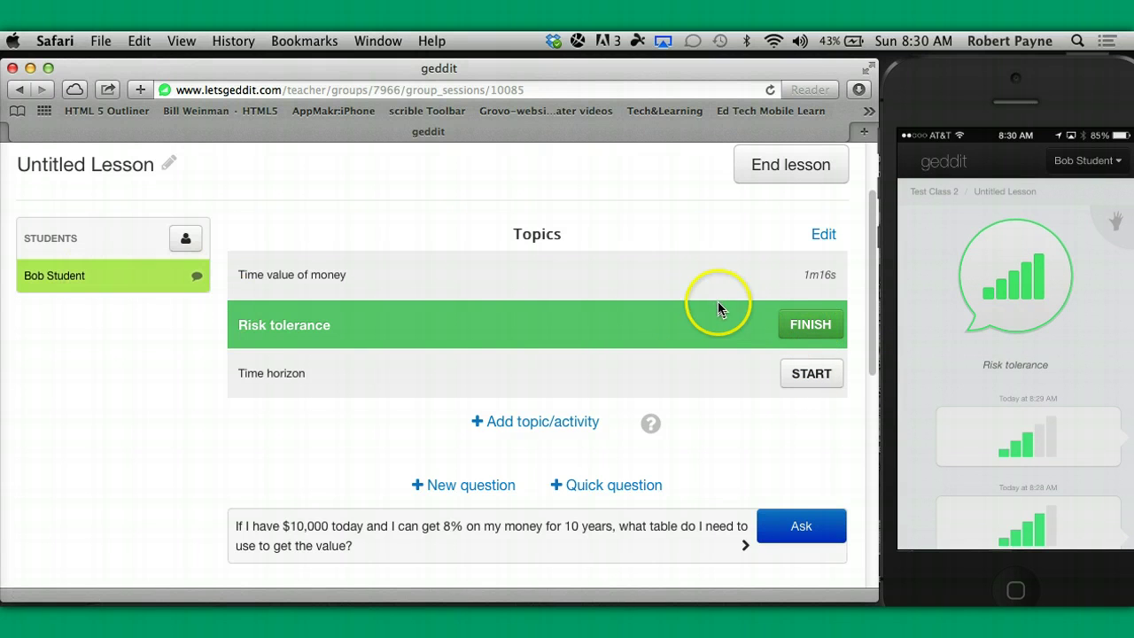
click(809, 325)
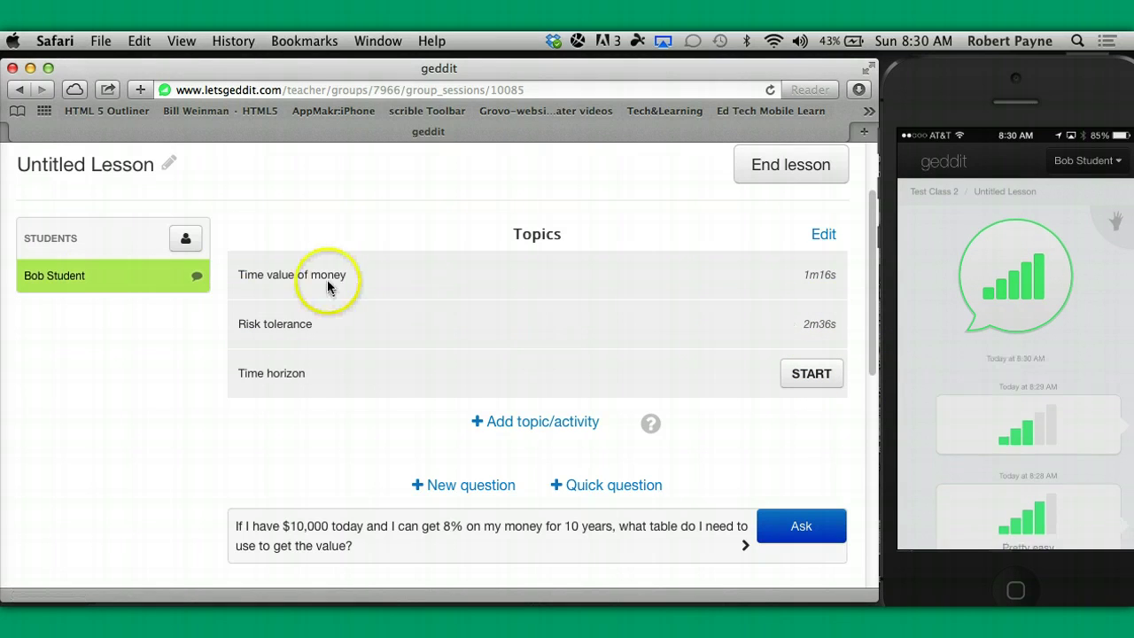
click(811, 374)
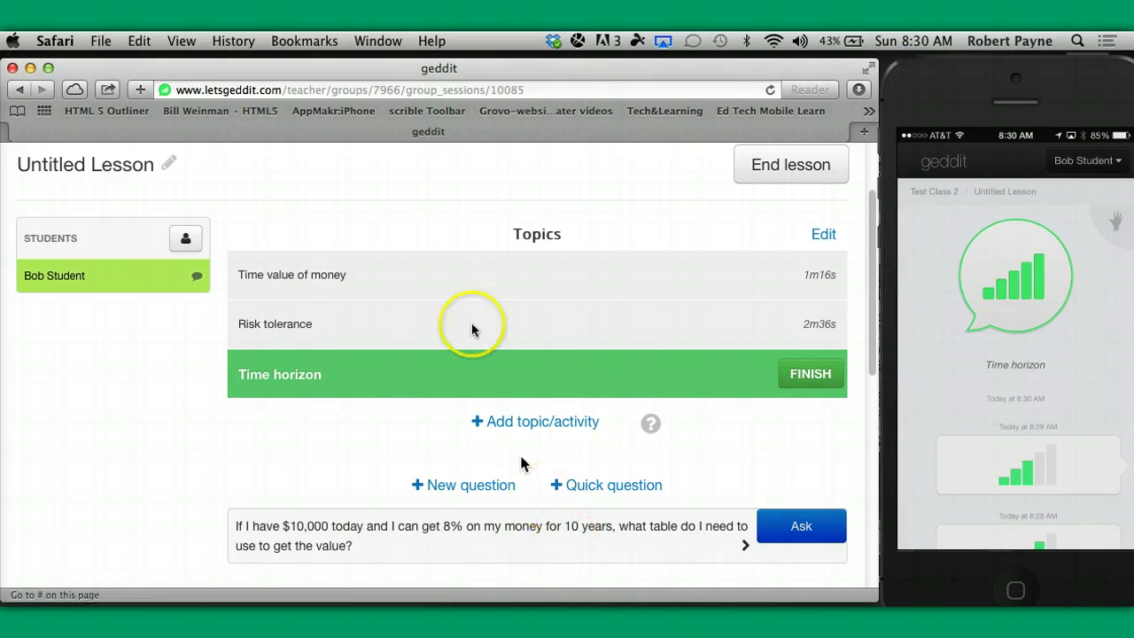
click(811, 375)
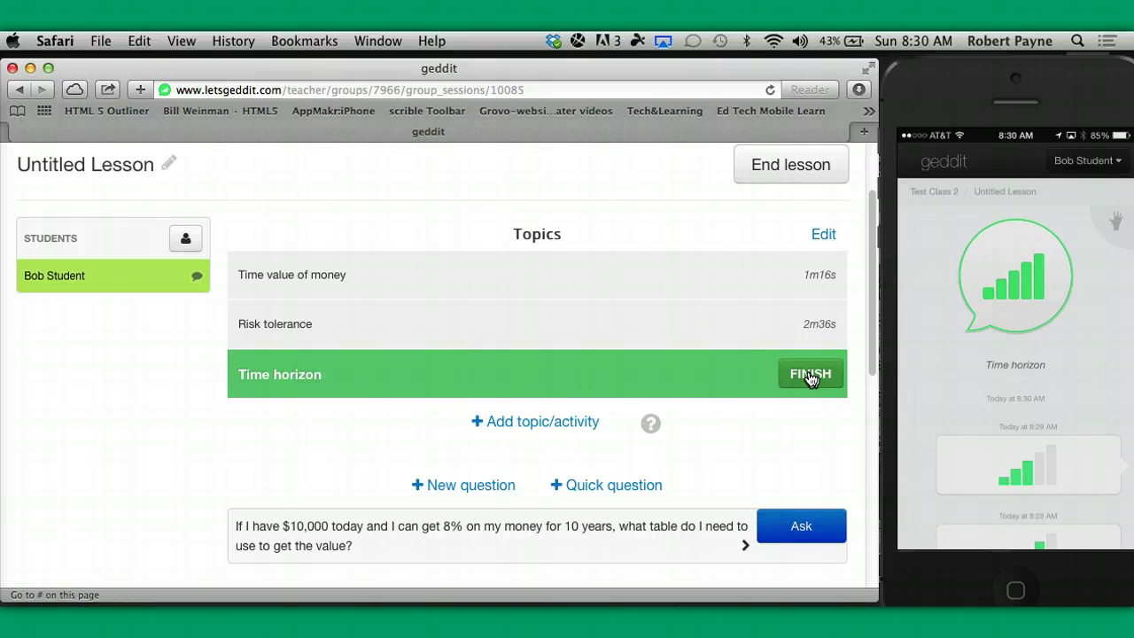
click(906, 288)
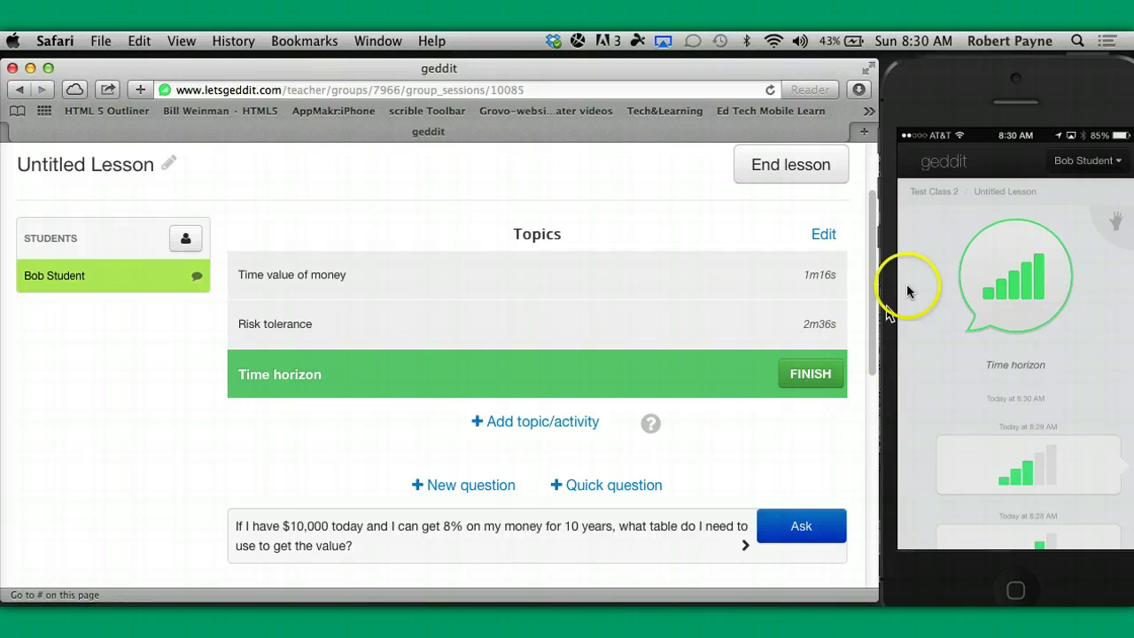
click(1030, 290)
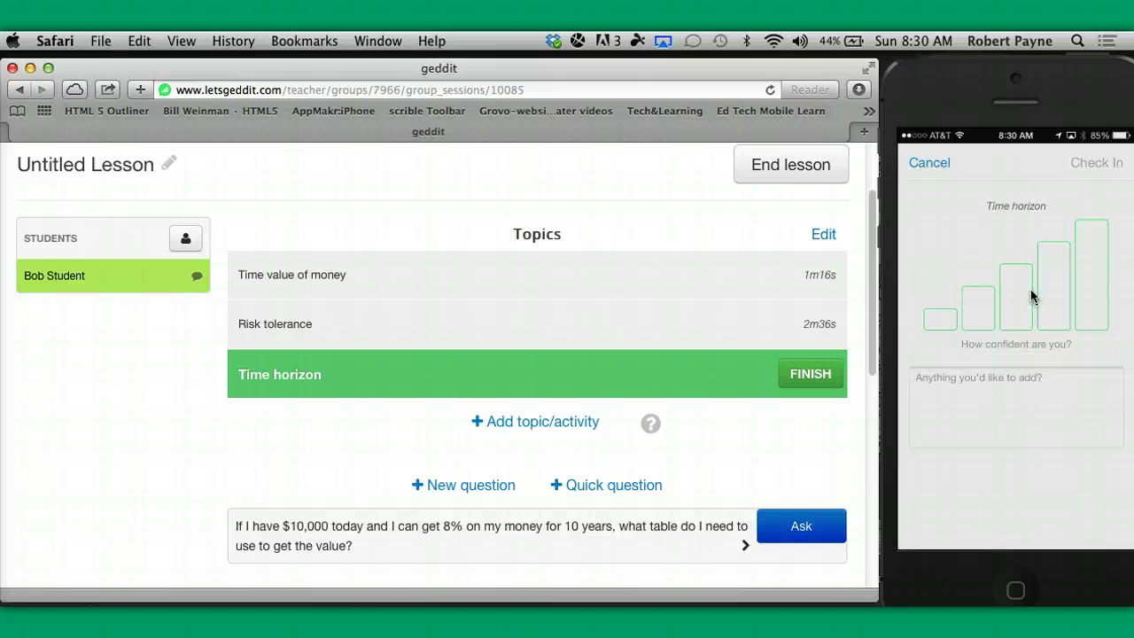
- Rate Time horizon at all five bars on the phone and submit the check-in
click(974, 347)
click(1092, 320)
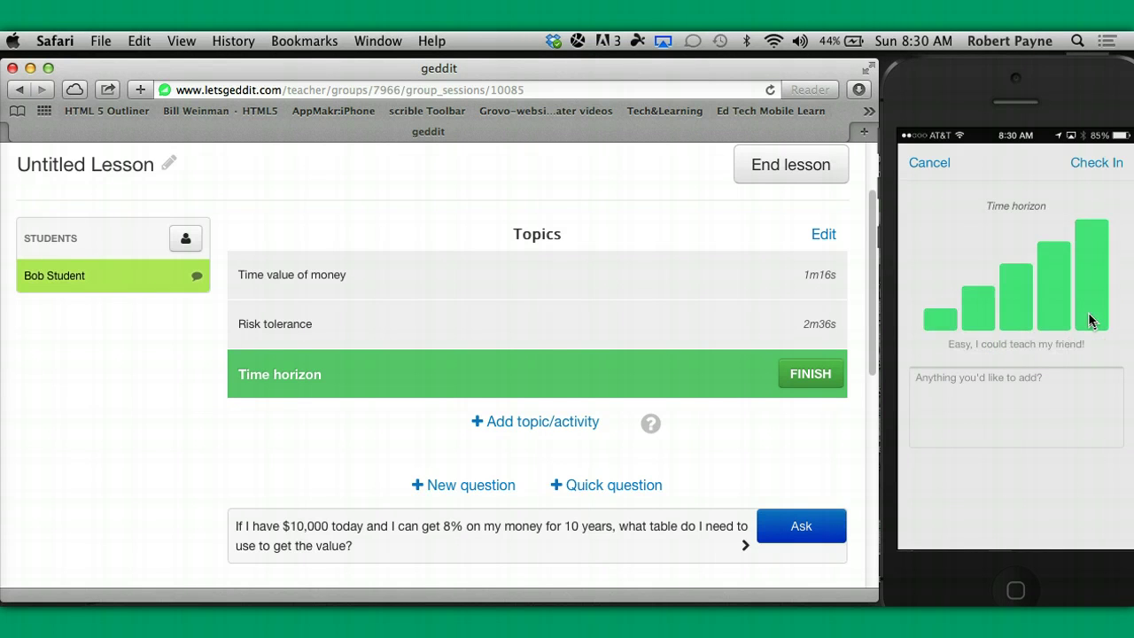
click(1095, 170)
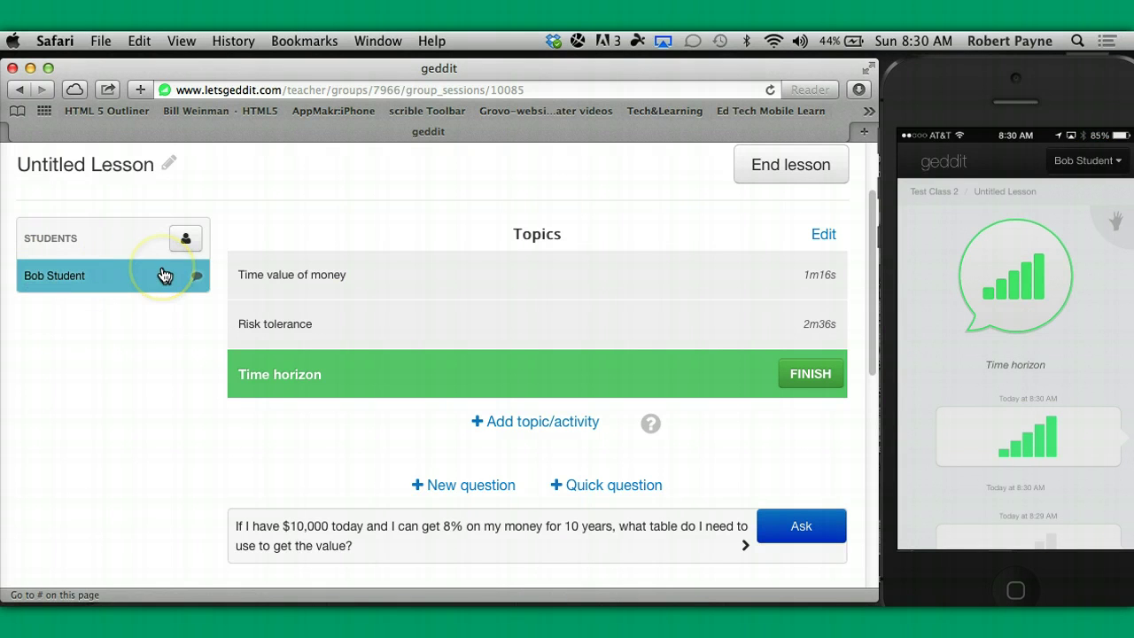
- Finish the Time horizon topic at 1m35s and open the student's activity log
click(303, 274)
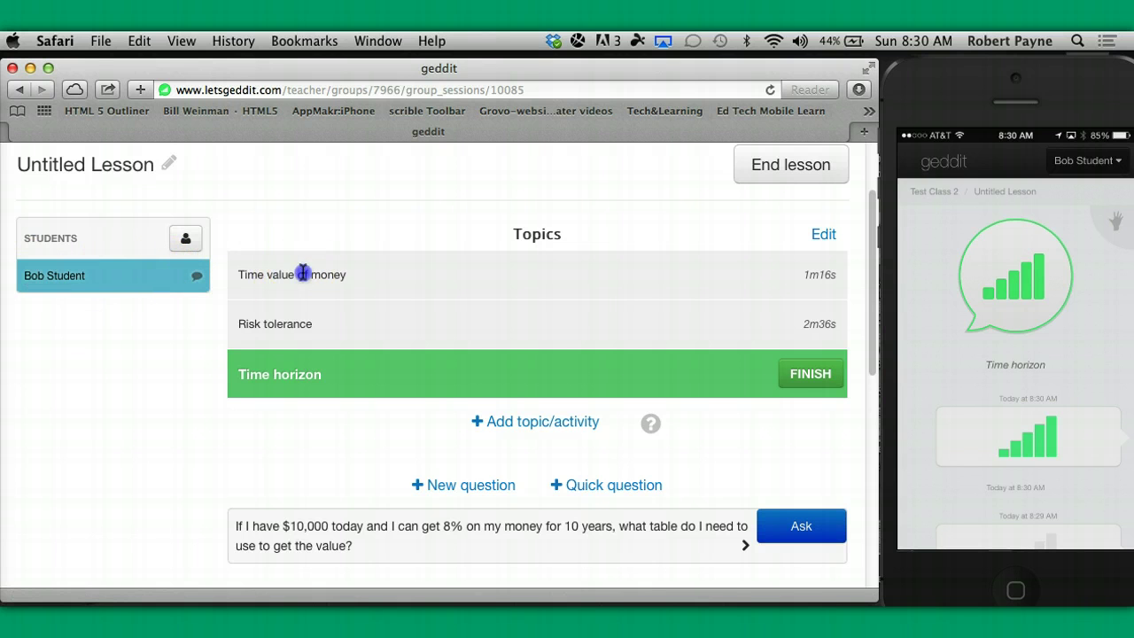
click(401, 280)
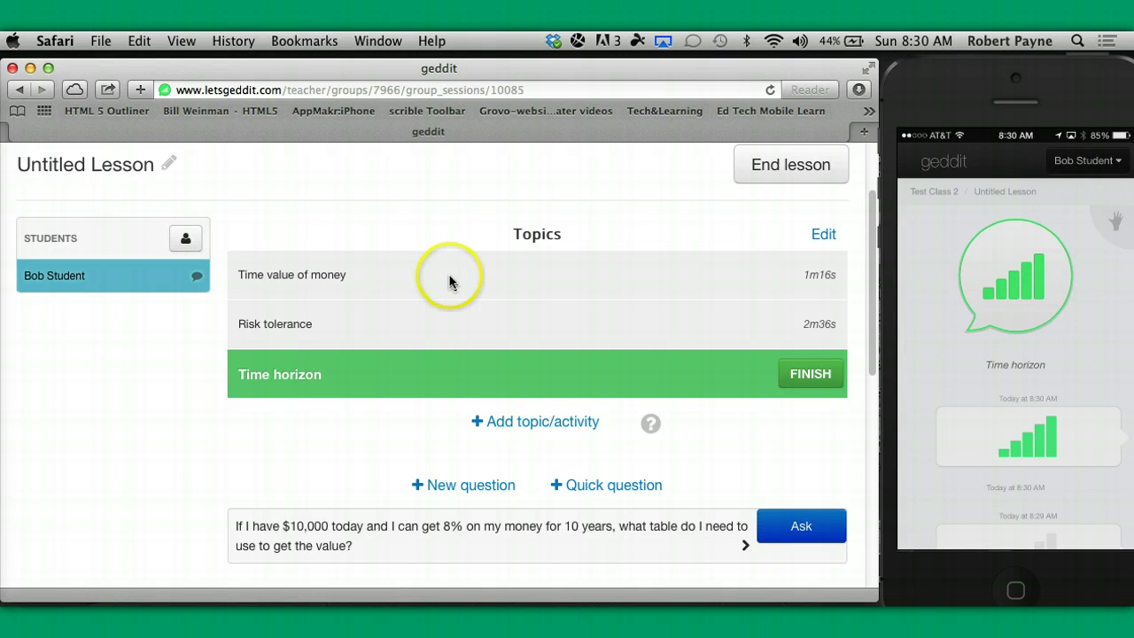
click(808, 379)
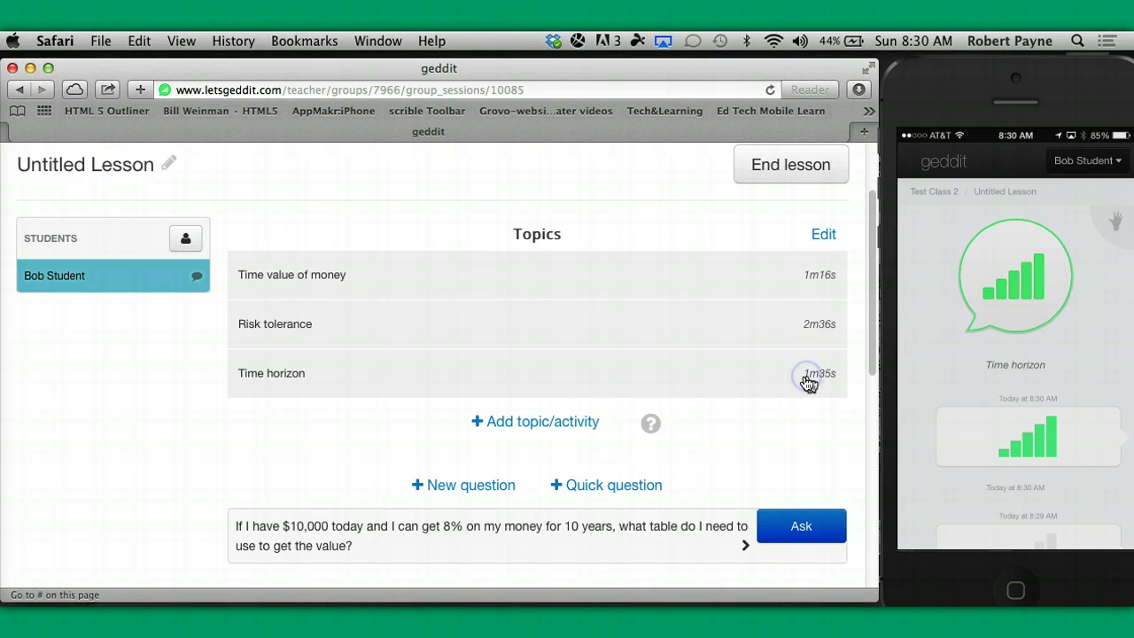
click(387, 281)
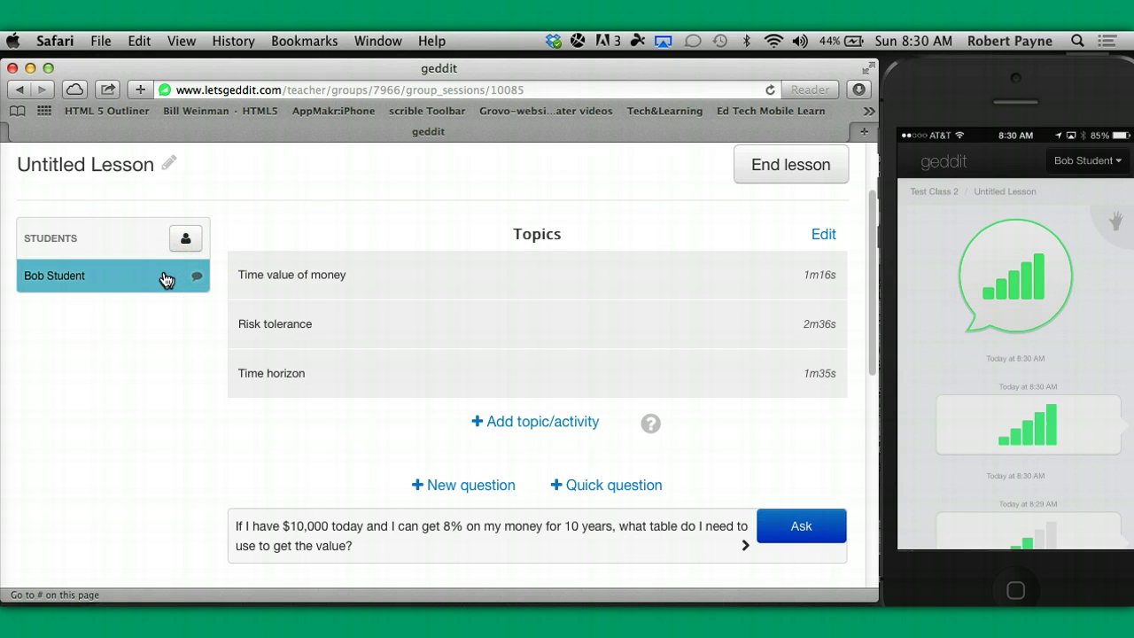
click(116, 277)
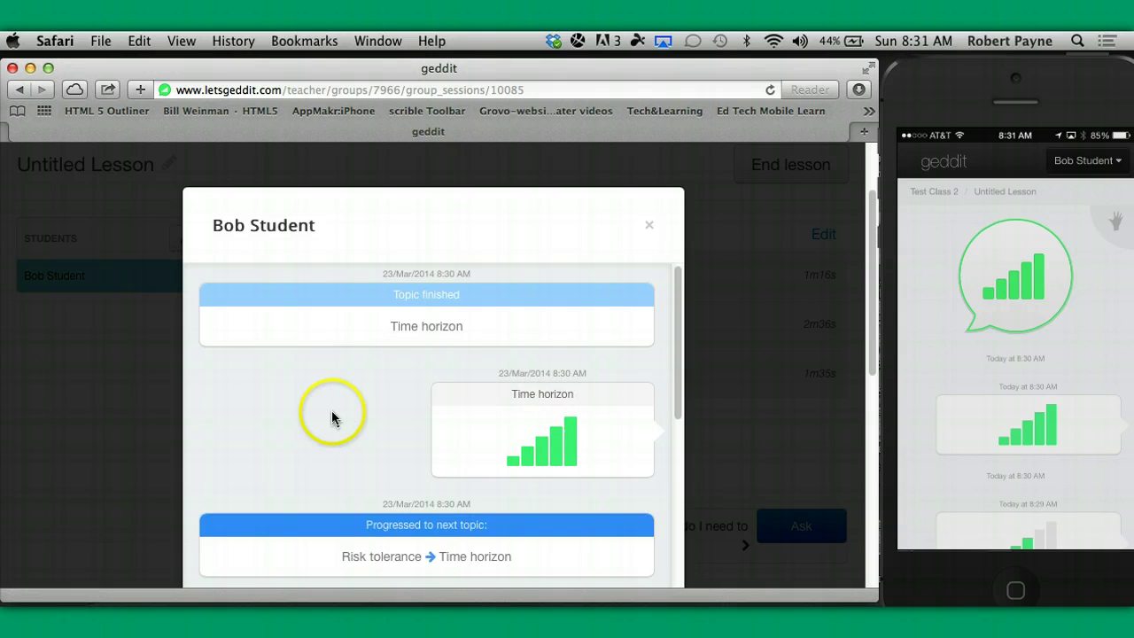
- Scroll the student's activity log from Time value of money through Risk tolerance to Time horizon's finish
scroll(333, 416, down, 2)
scroll(332, 416, up, 1)
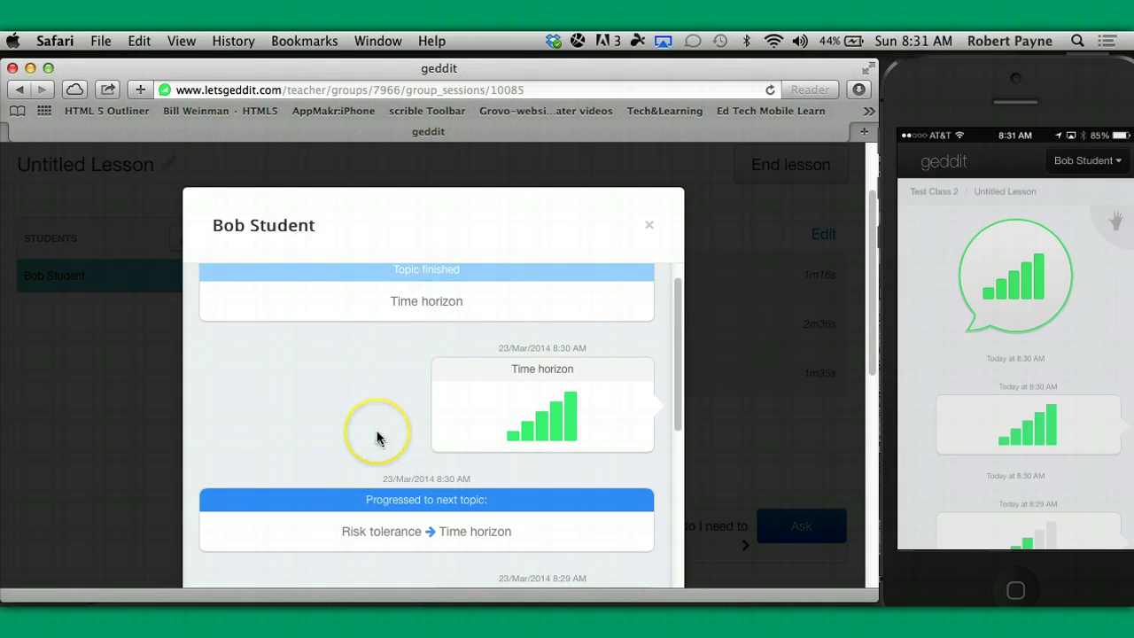
scroll(377, 436, down, 3)
scroll(376, 436, up, 3)
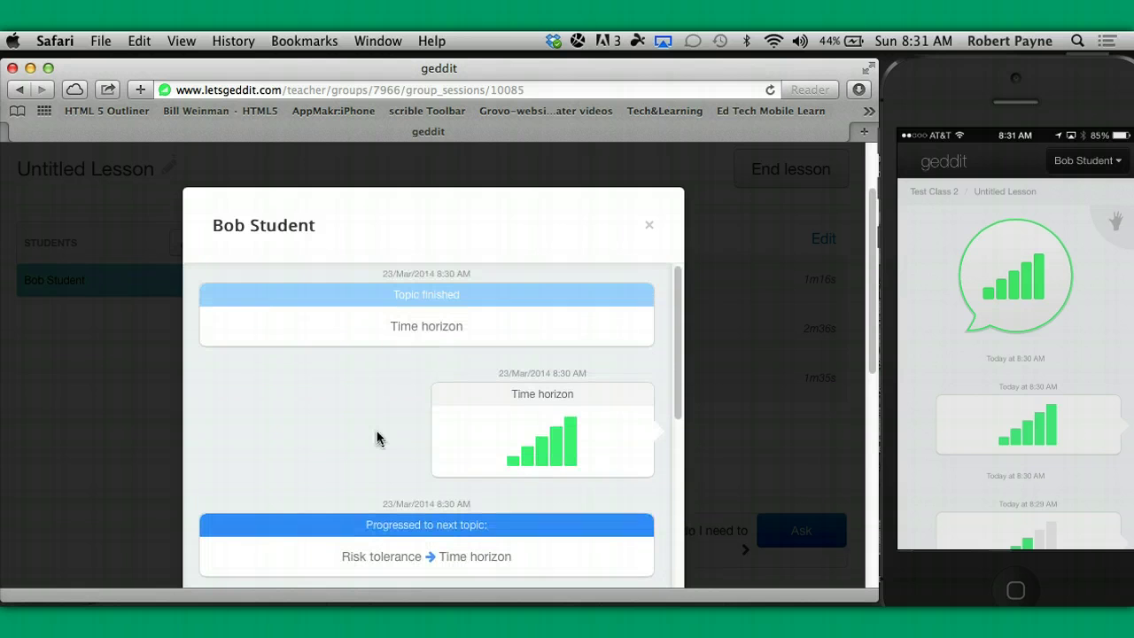
scroll(376, 437, down, 2)
scroll(376, 437, down, 2)
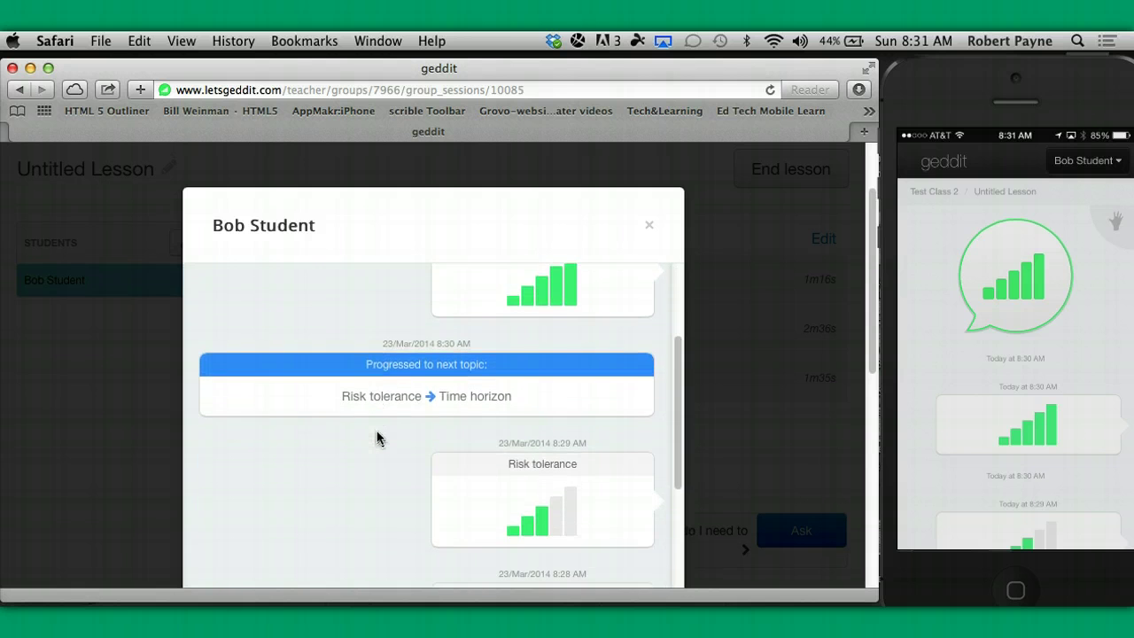
scroll(376, 436, down, 2)
scroll(376, 436, down, 5)
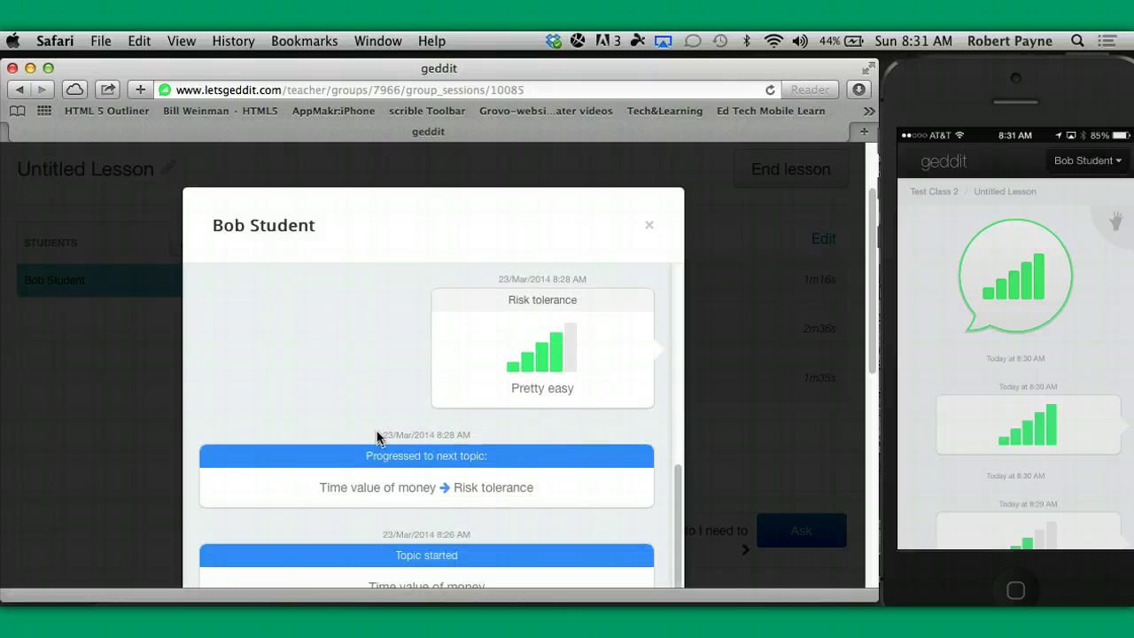
scroll(376, 437, up, 10)
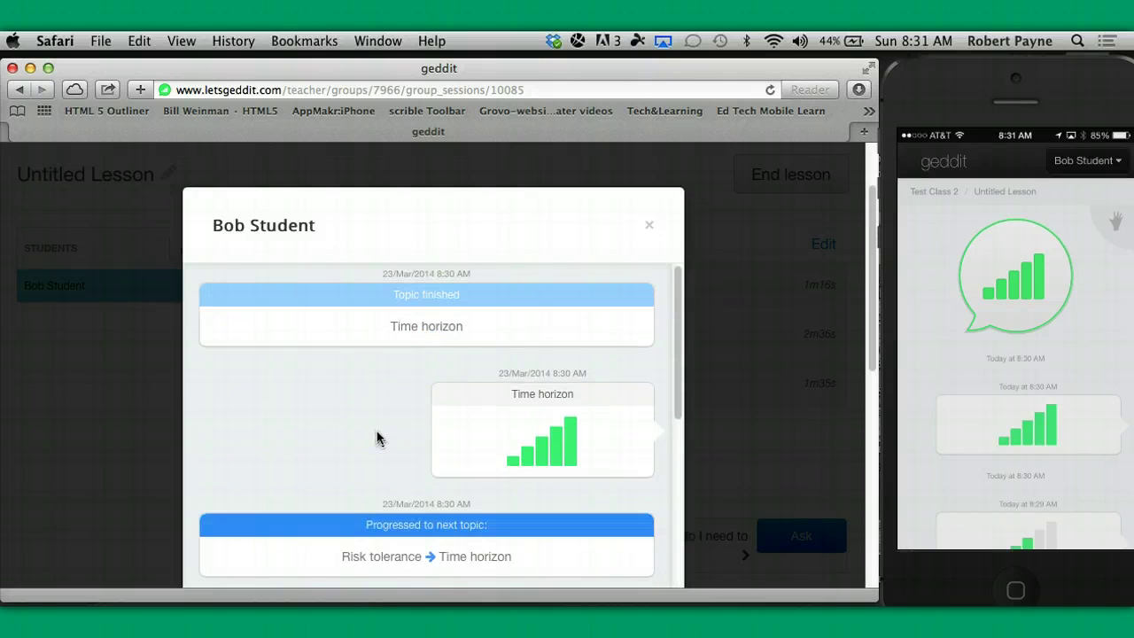
- Close the activity log, send the $10,000-at-8% table question, and answer FV of annuity on the phone
click(650, 228)
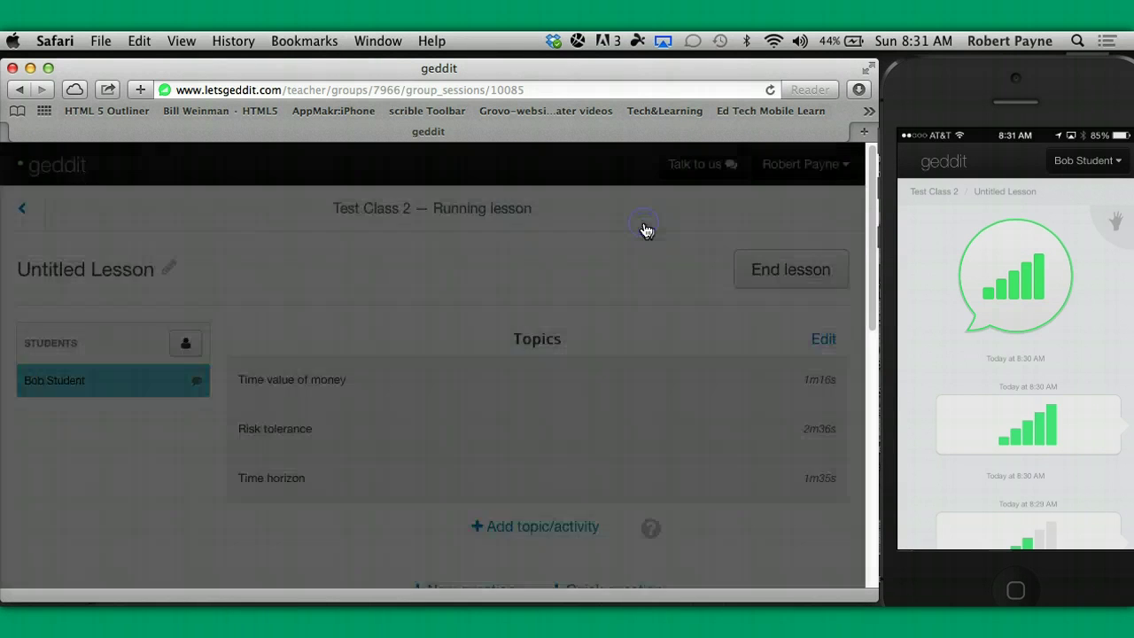
scroll(446, 480, down, 3)
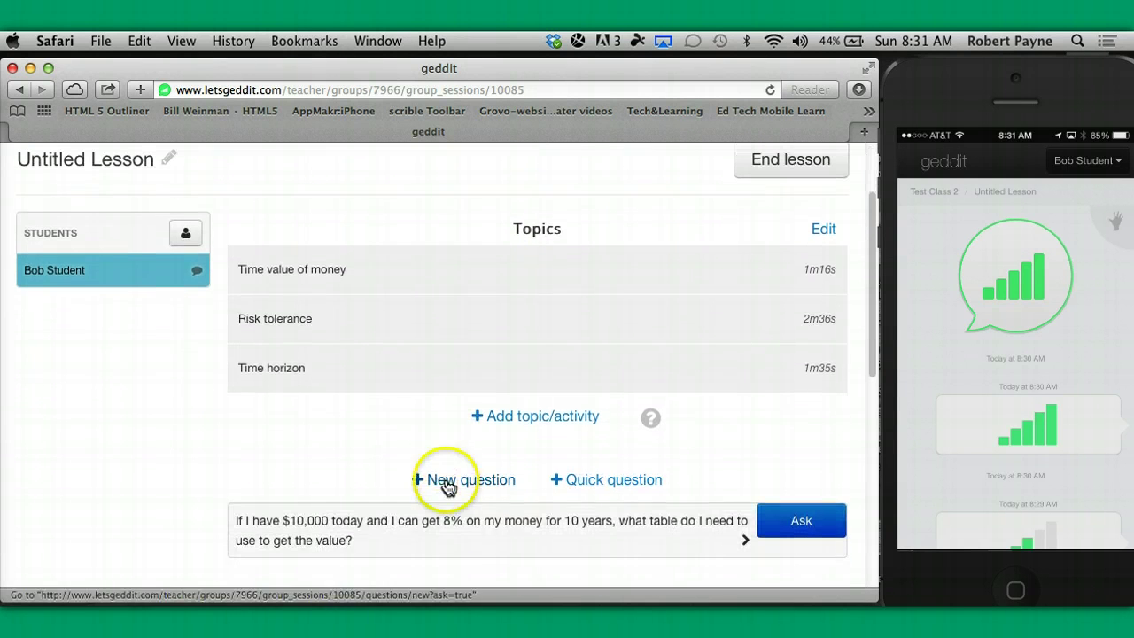
click(801, 523)
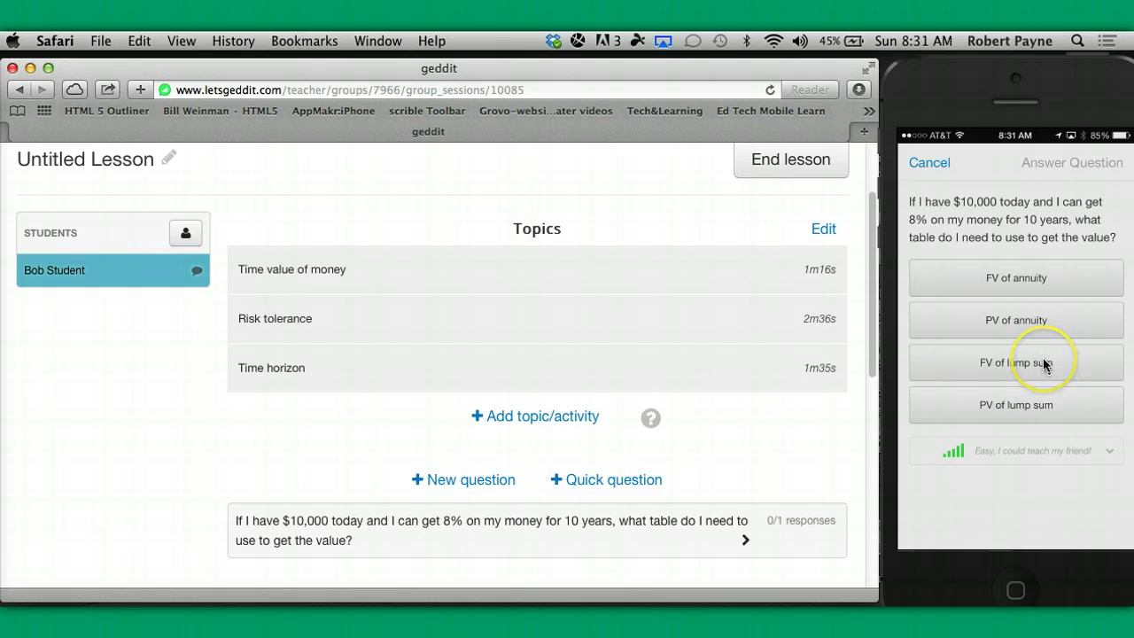
click(1072, 286)
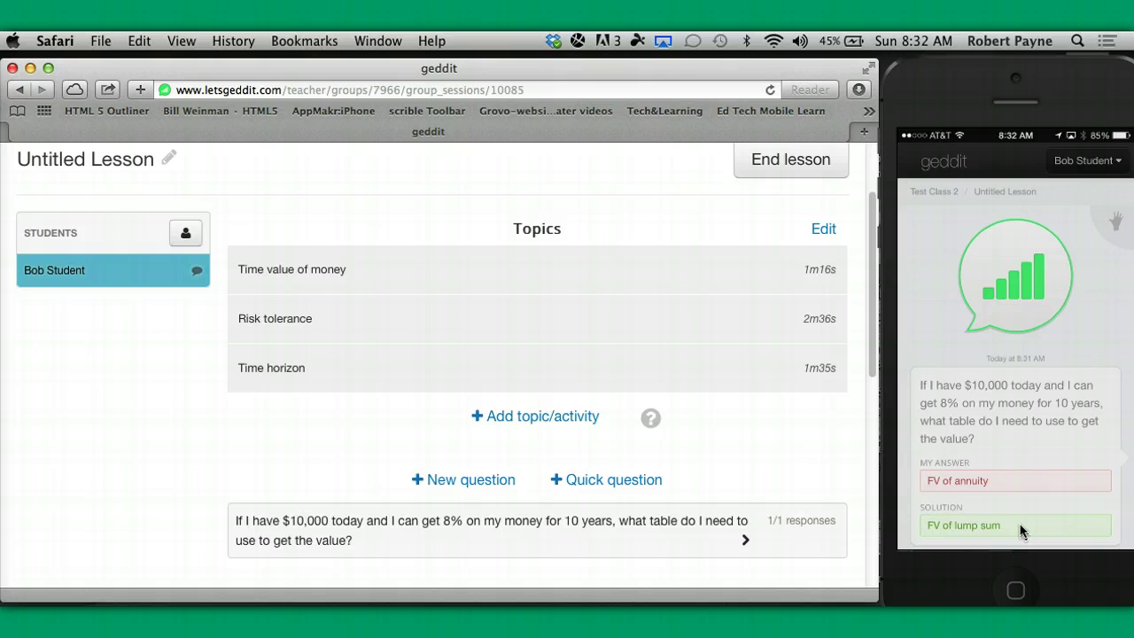
click(167, 279)
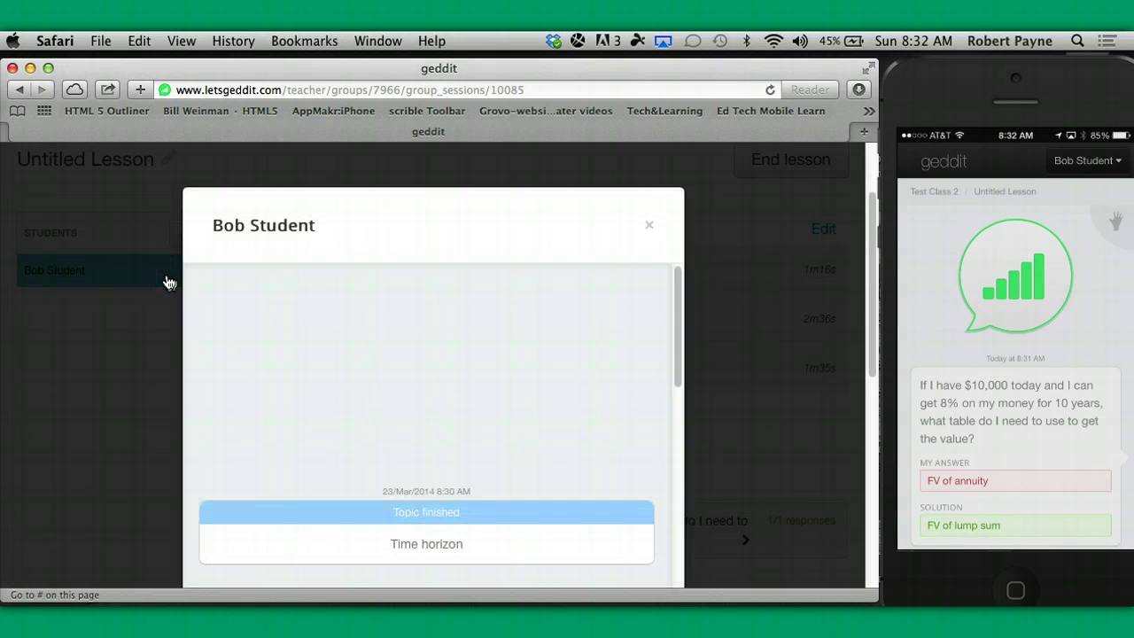
scroll(453, 443, down, 4)
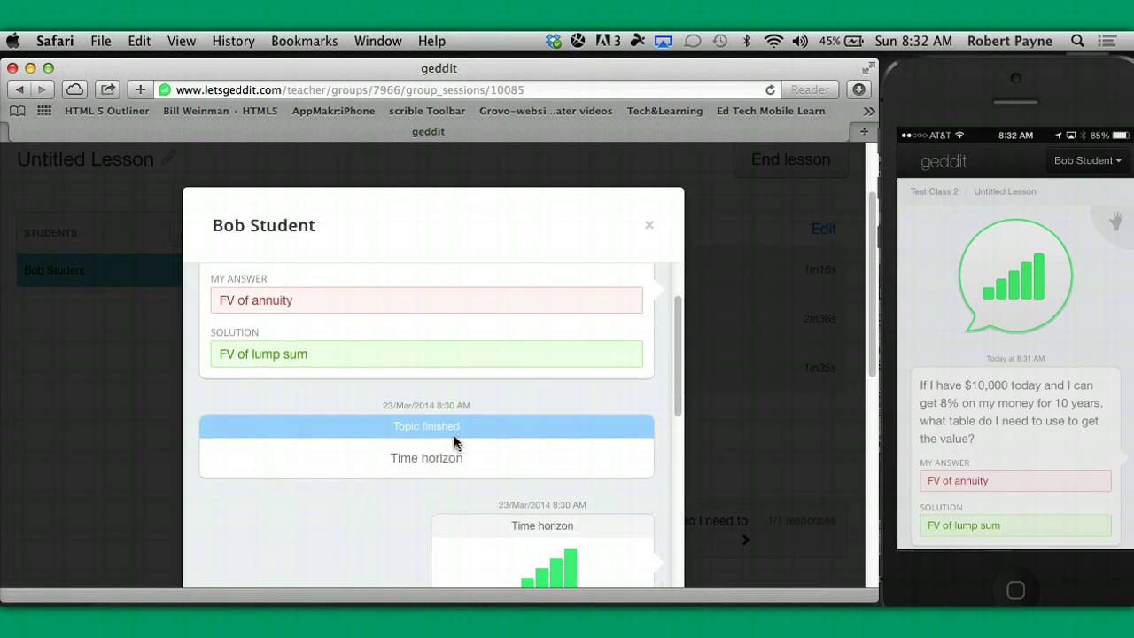
scroll(453, 443, down, 10)
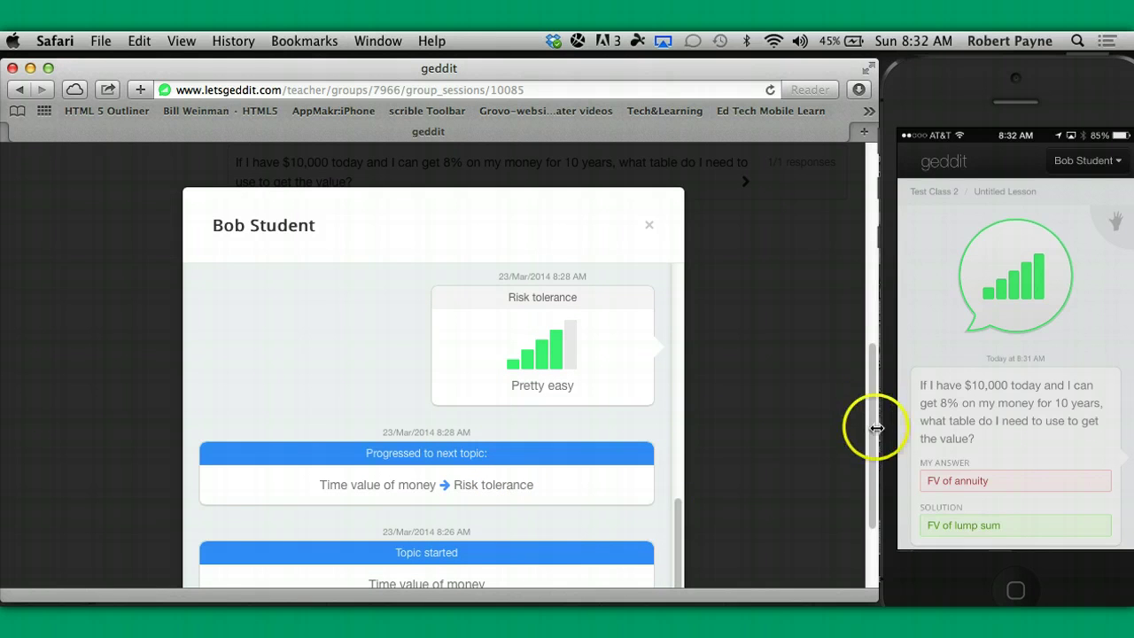
drag(872, 440, 873, 505)
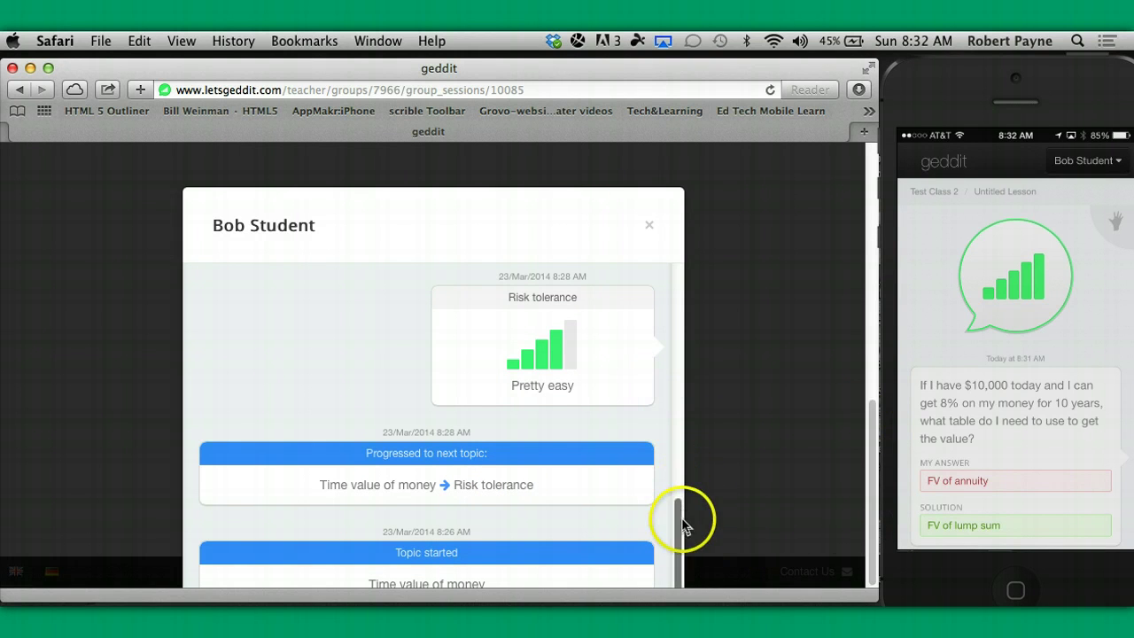
drag(684, 546, 683, 600)
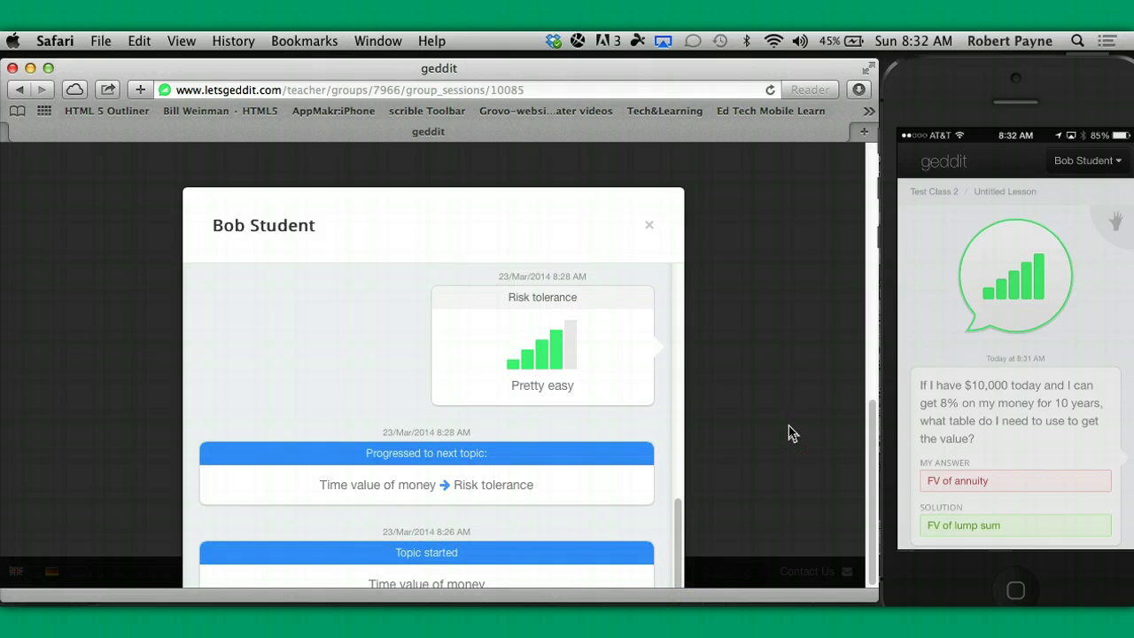
click(874, 434)
drag(873, 439, 871, 221)
click(876, 189)
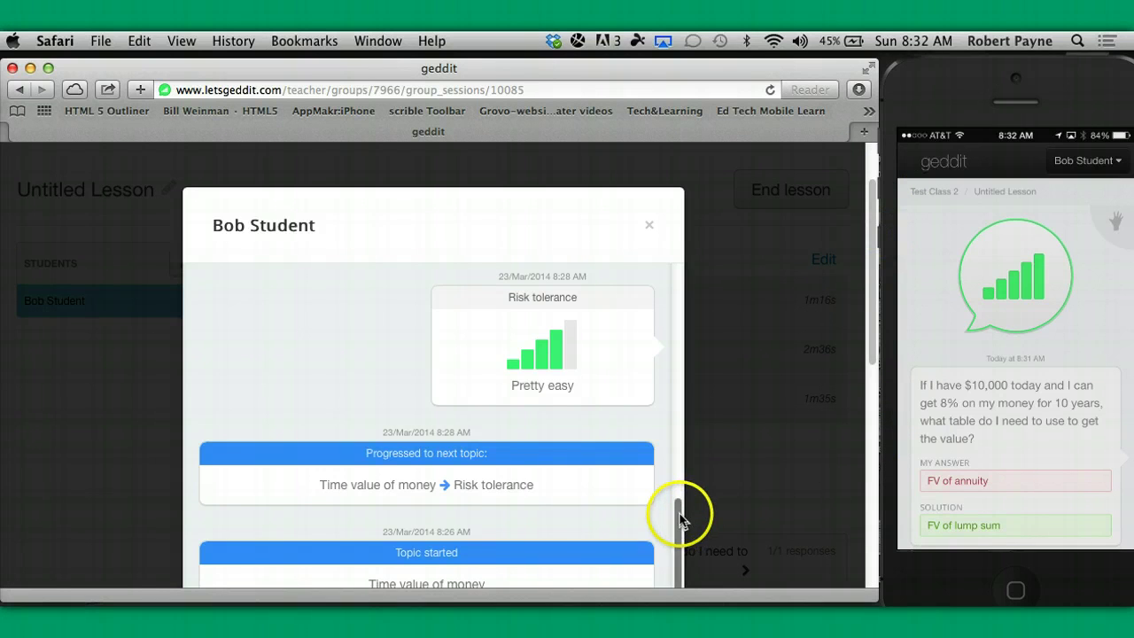
drag(679, 514, 668, 275)
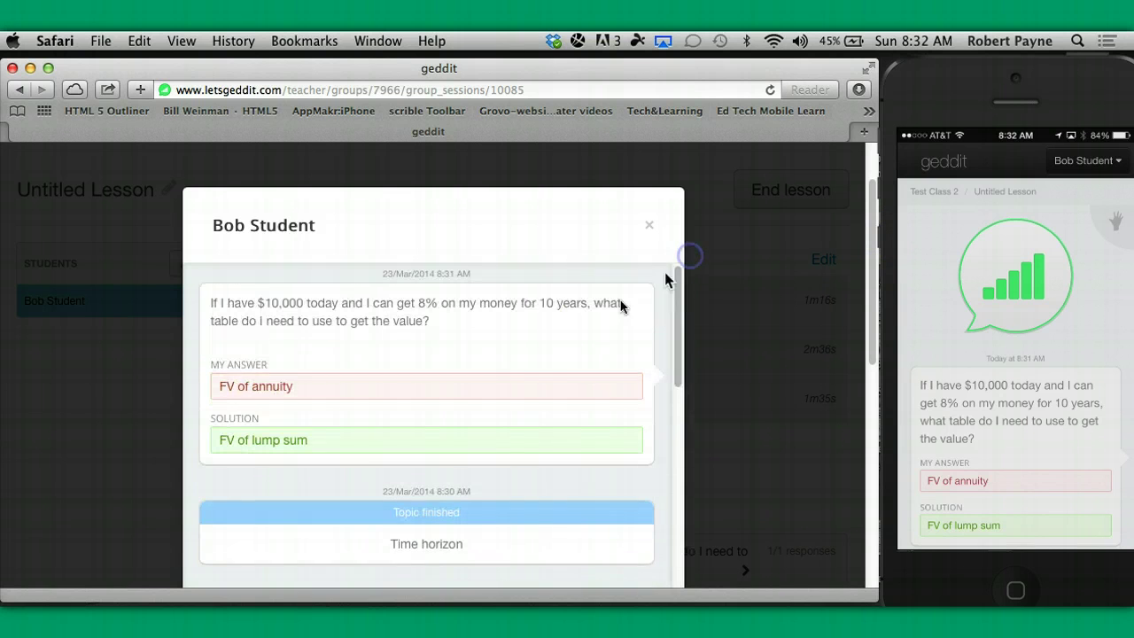
click(518, 348)
click(649, 227)
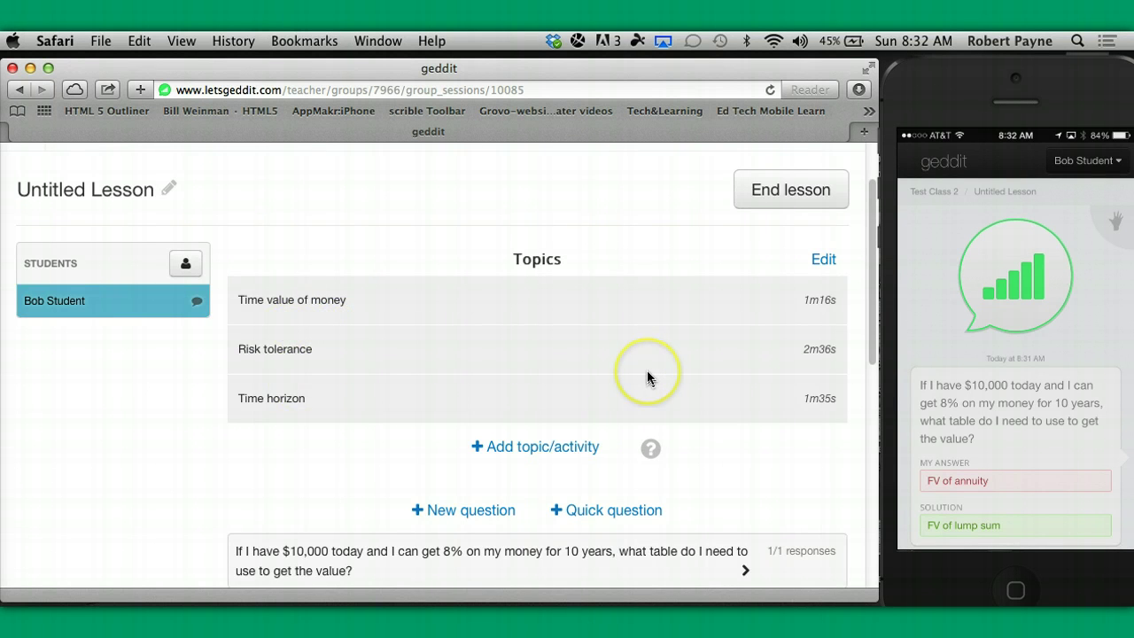
- End the Test Class 2 lesson, confirm with OK, and return to the class list
scroll(647, 370, down, 1)
scroll(647, 370, down, 5)
scroll(647, 370, up, 8)
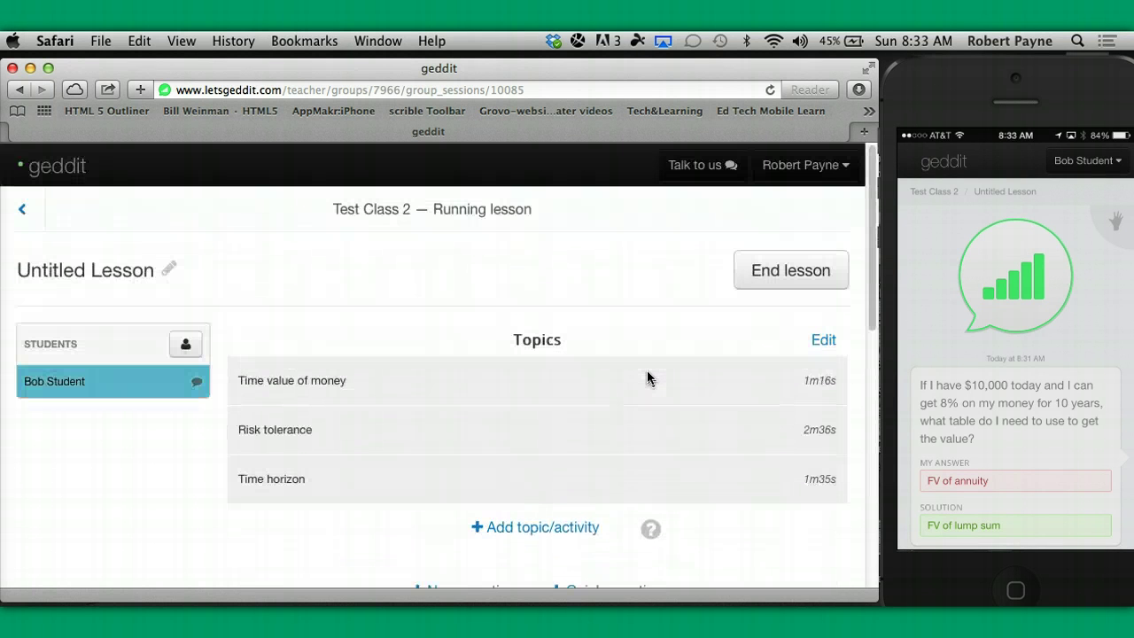
click(778, 271)
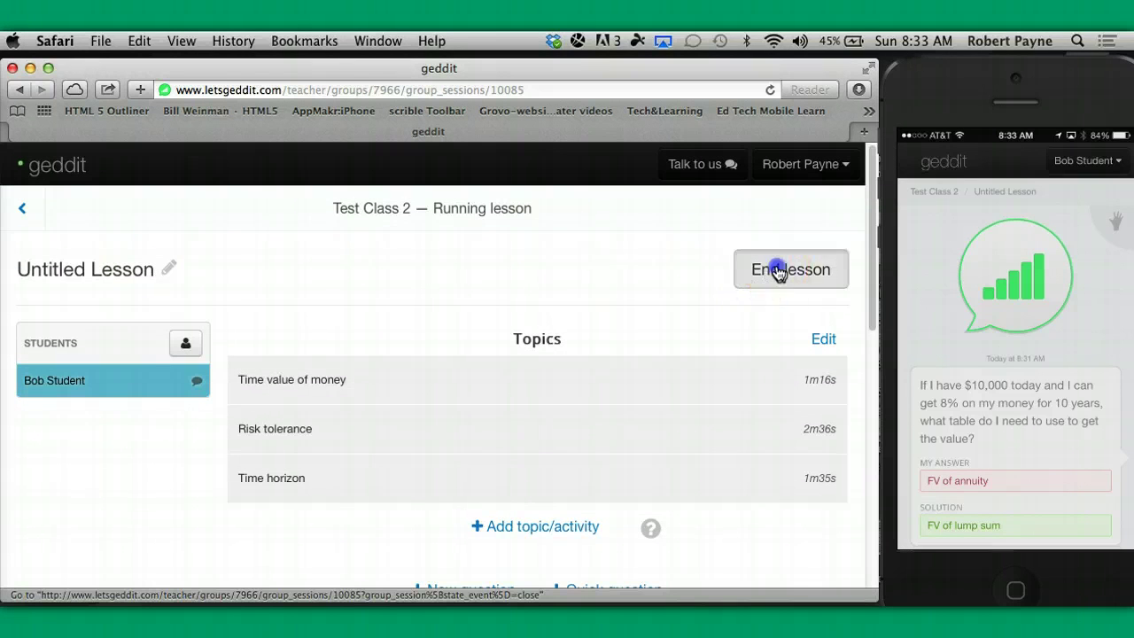
click(698, 274)
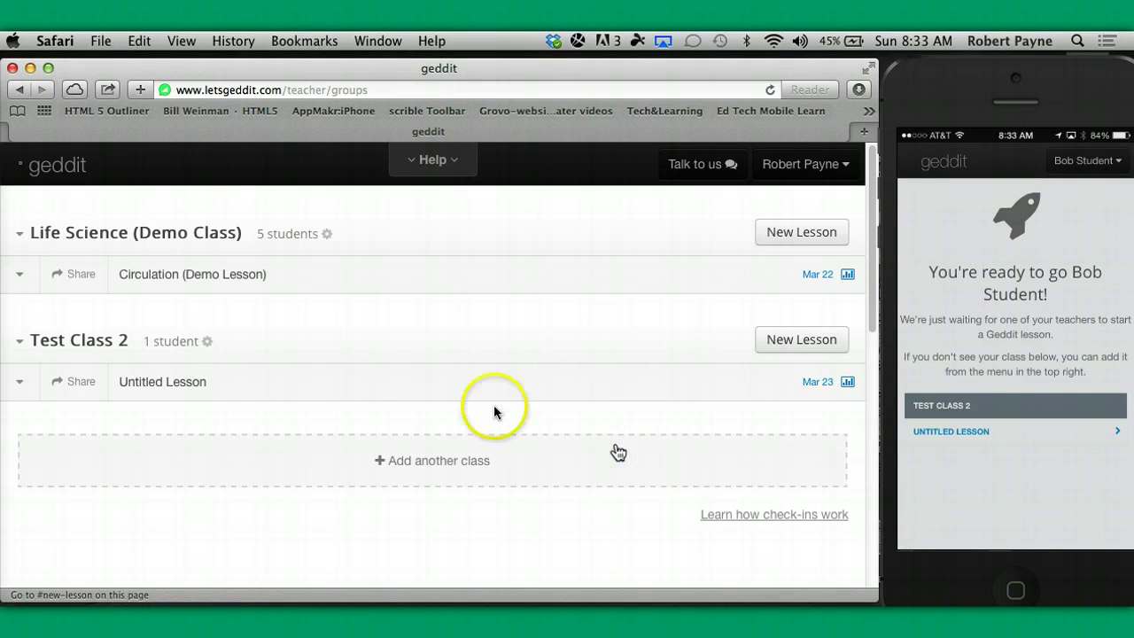
click(76, 387)
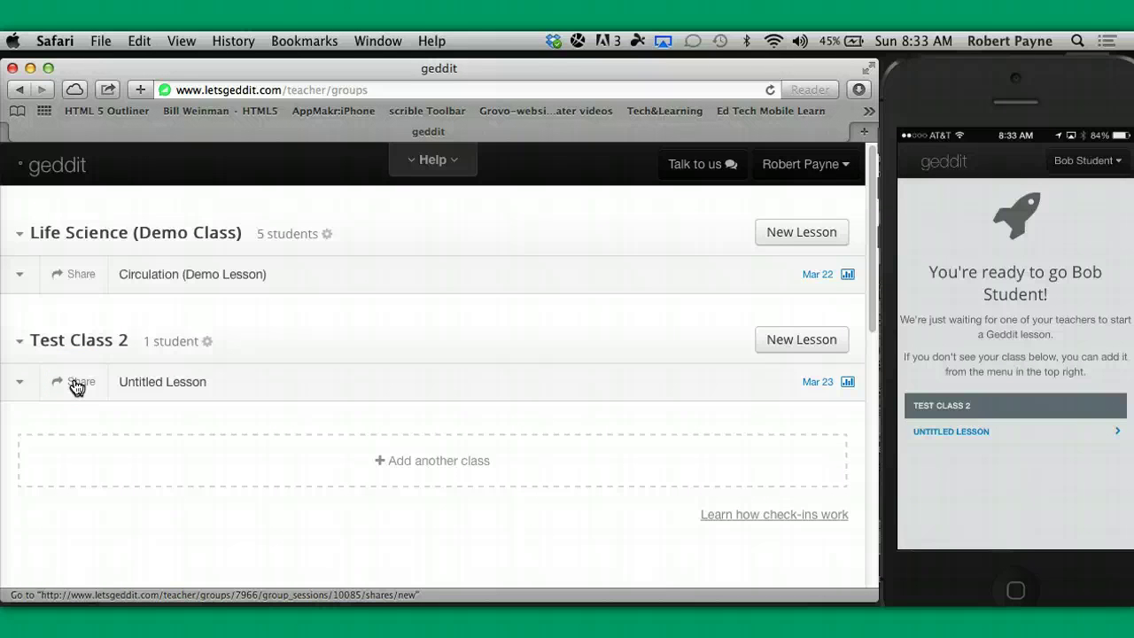
click(76, 387)
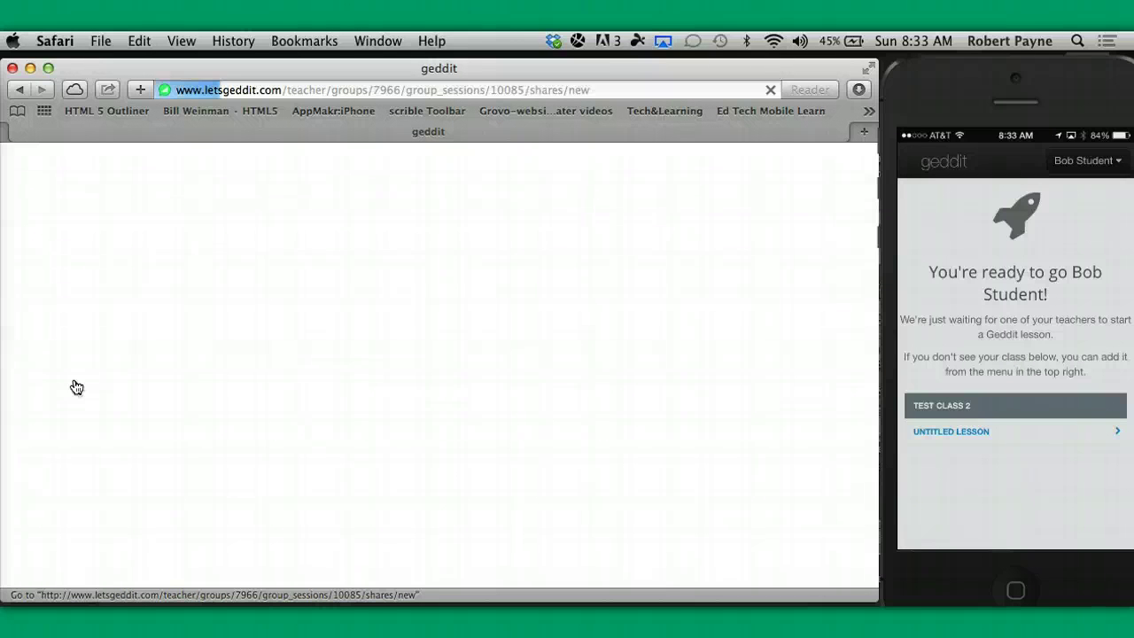
click(159, 401)
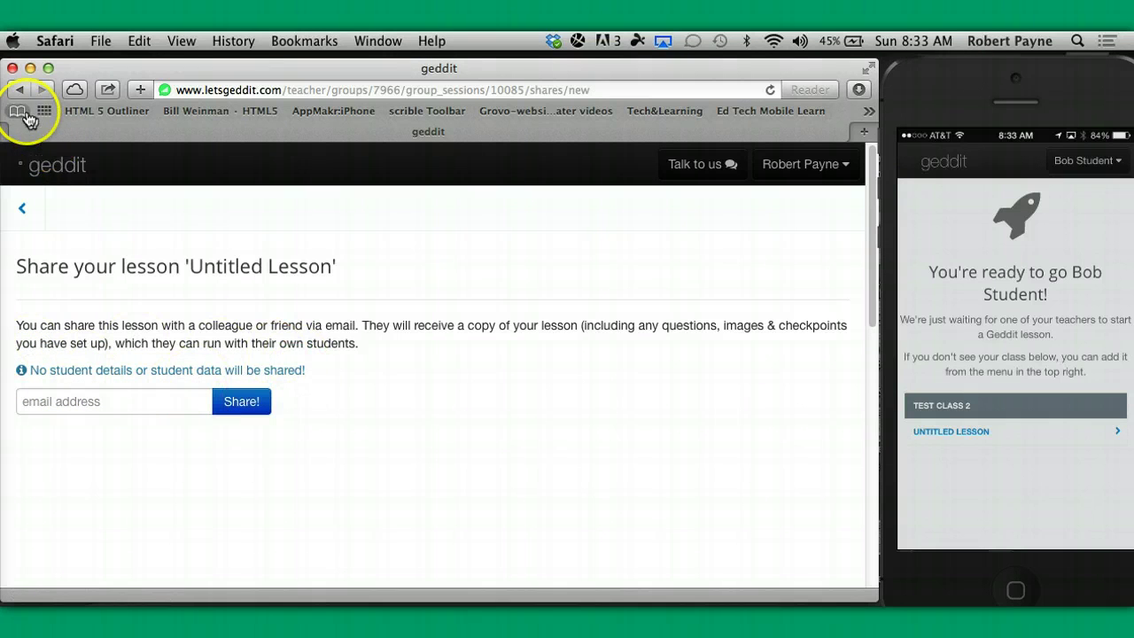
click(23, 217)
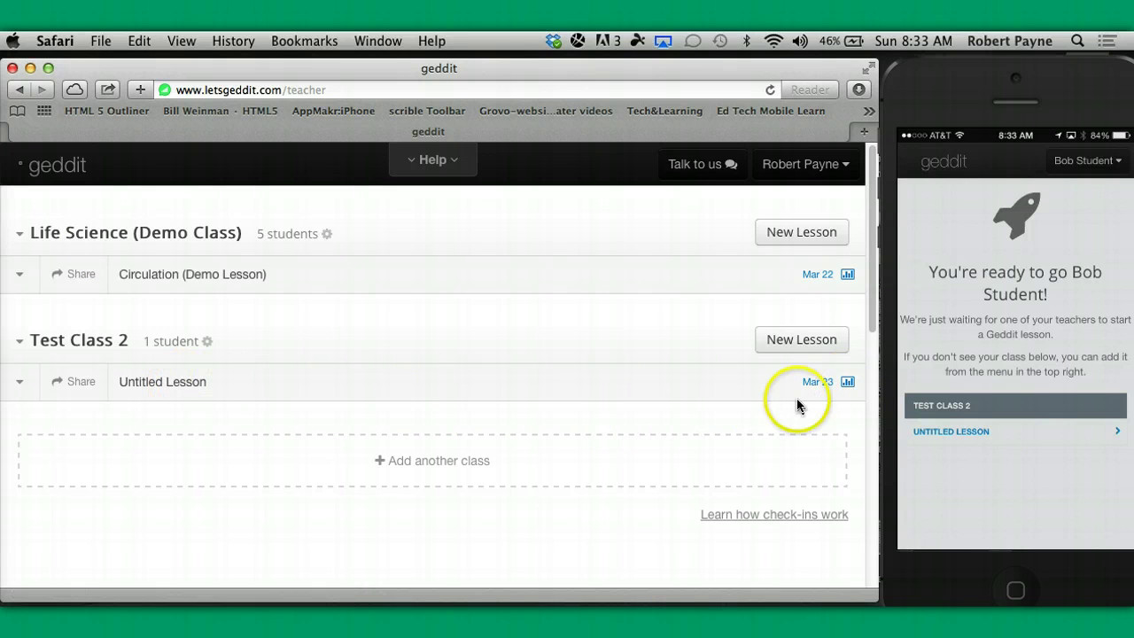
- Open the Mar 23 Untitled Lesson review and scroll its 7m7s run and three-check-in pie chart
click(848, 382)
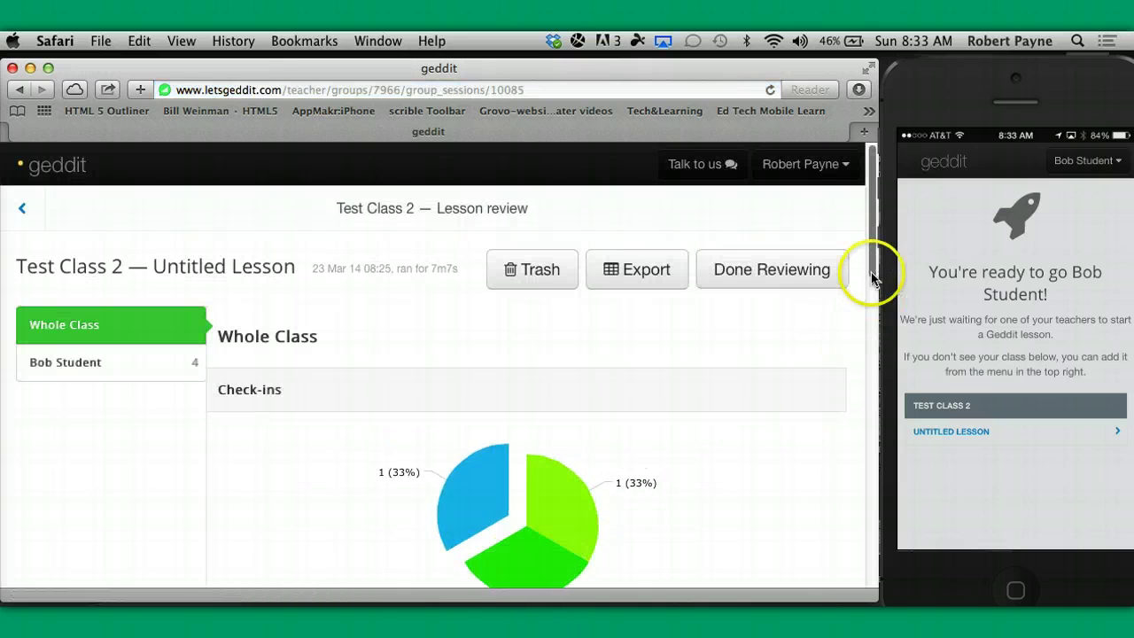
drag(872, 256, 887, 350)
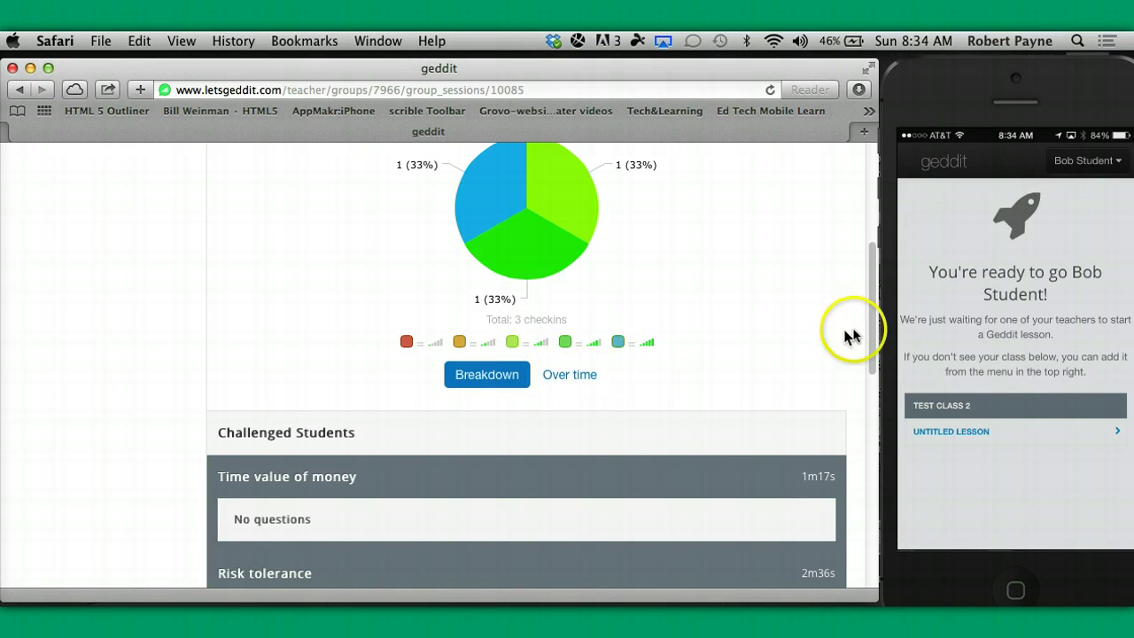
drag(875, 328, 873, 224)
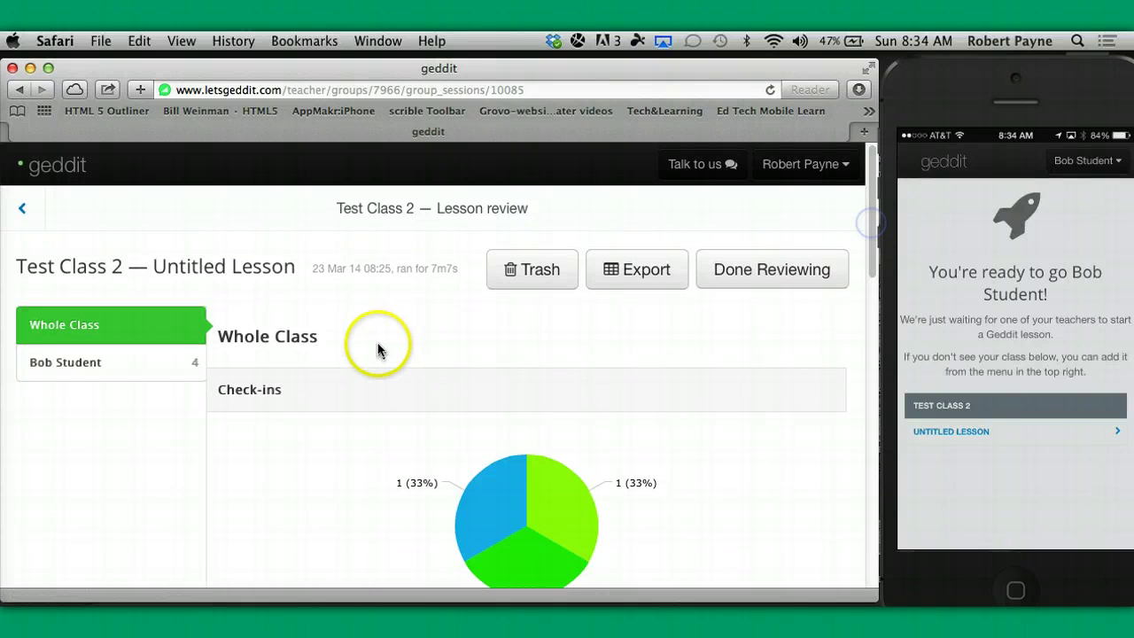
- Select the student in the review list to see Medium participation, 4 interactions and three 33% check-ins
click(164, 374)
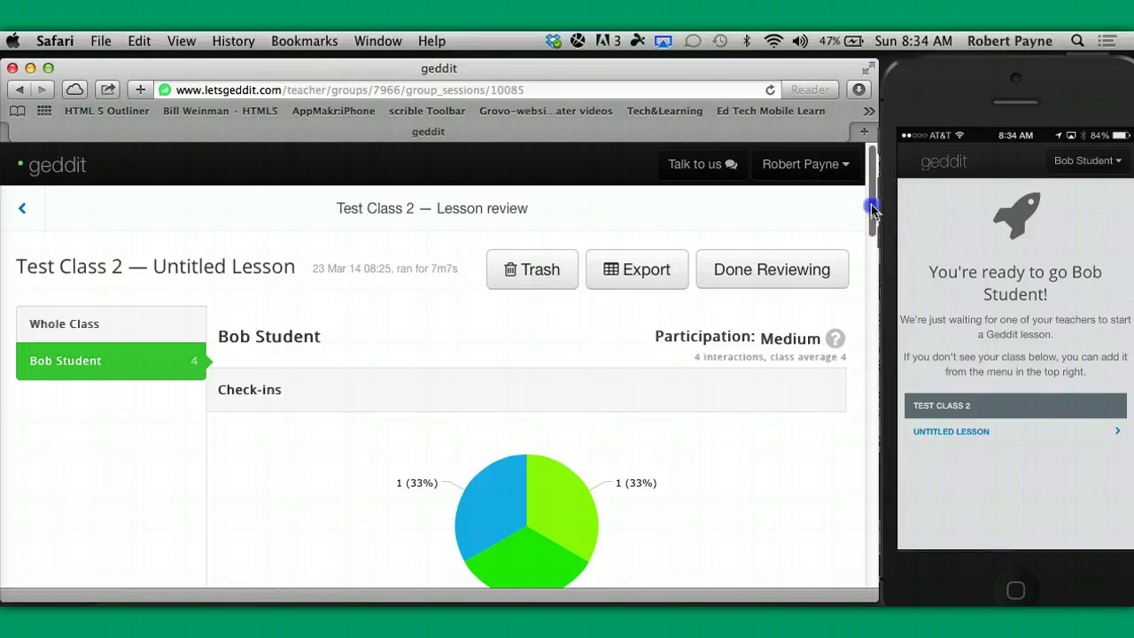
scroll(873, 217, down, 1)
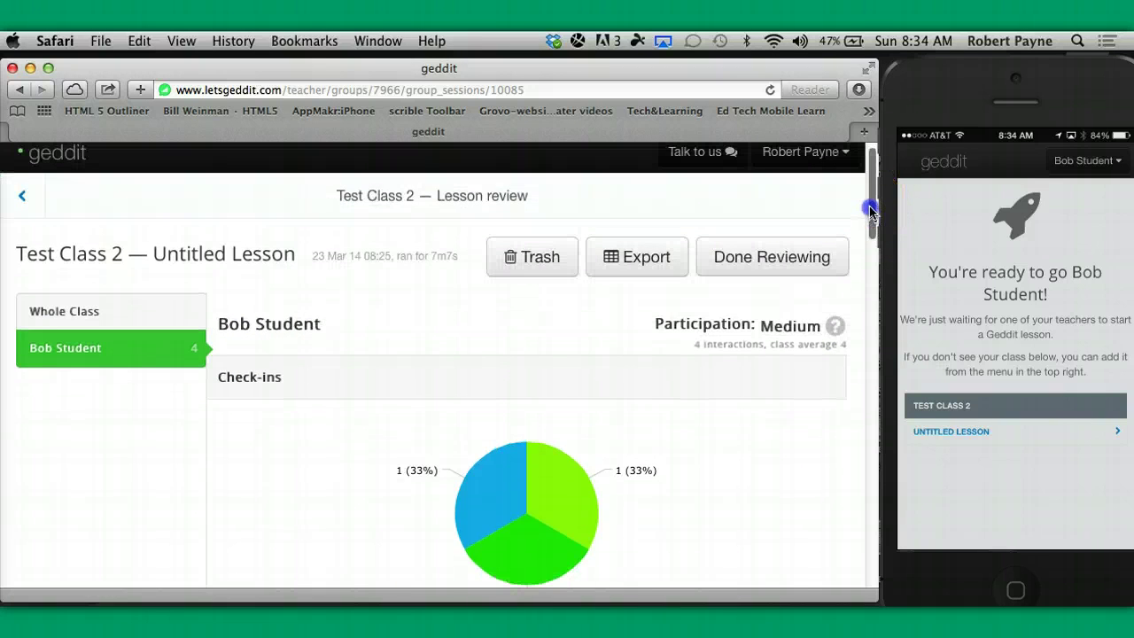
drag(872, 211, 876, 343)
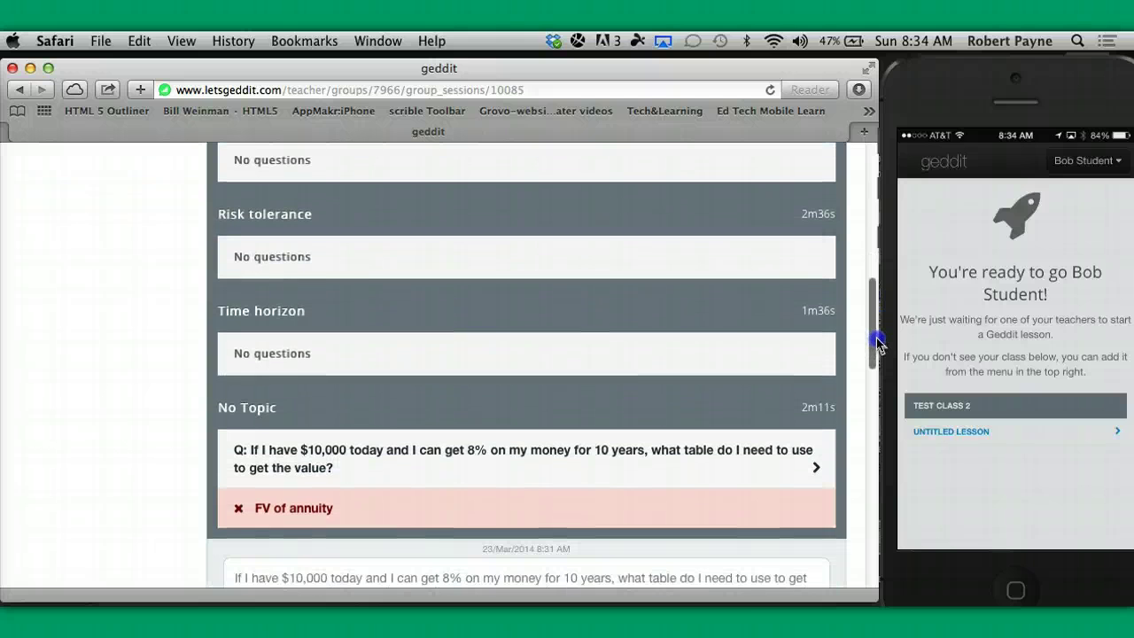
click(283, 255)
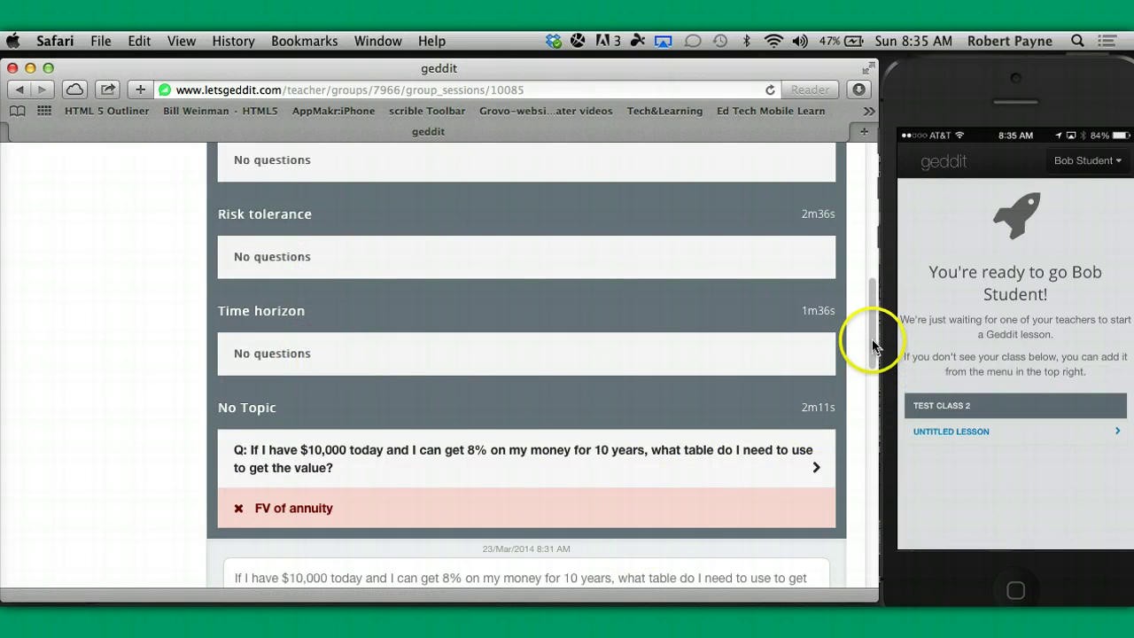
drag(874, 346, 864, 203)
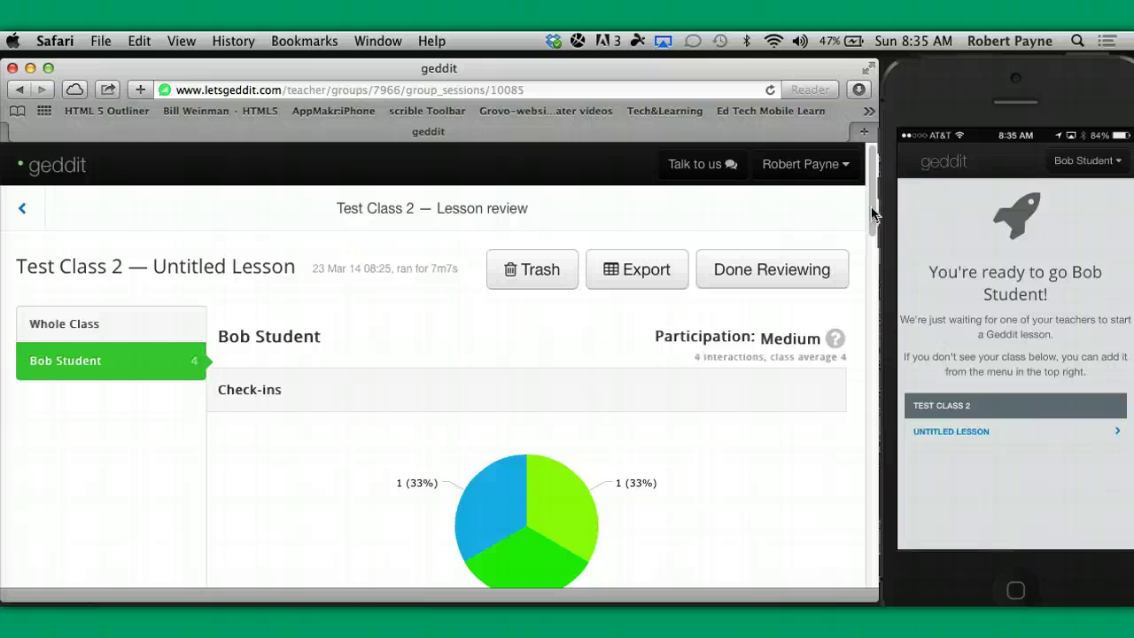
scroll(738, 481, down, 5)
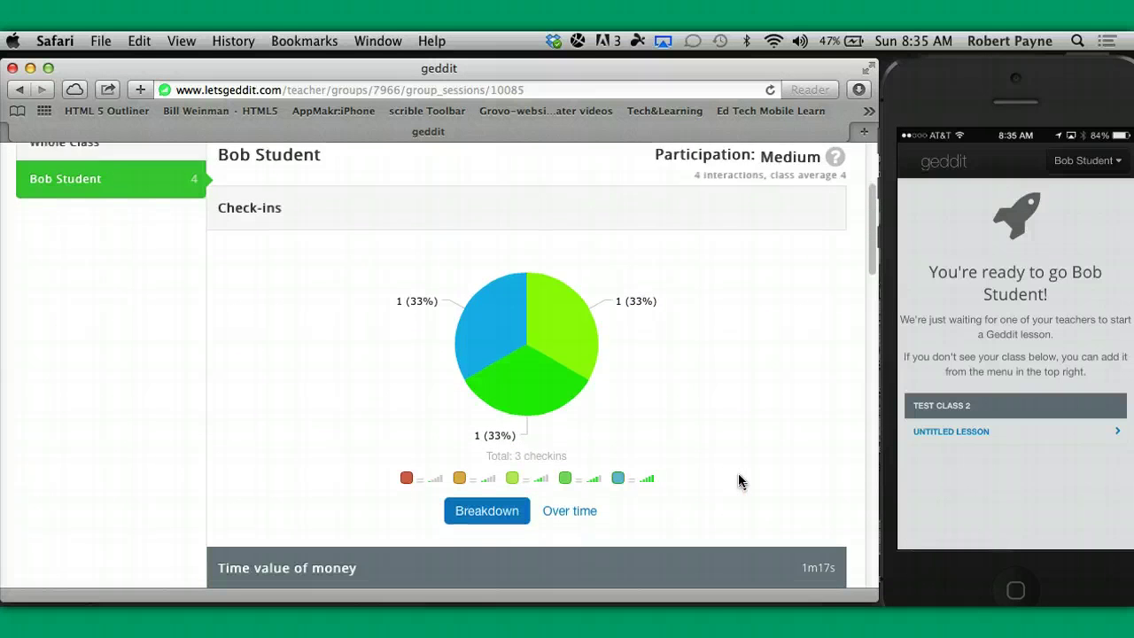
scroll(738, 481, down, 5)
scroll(739, 479, up, 10)
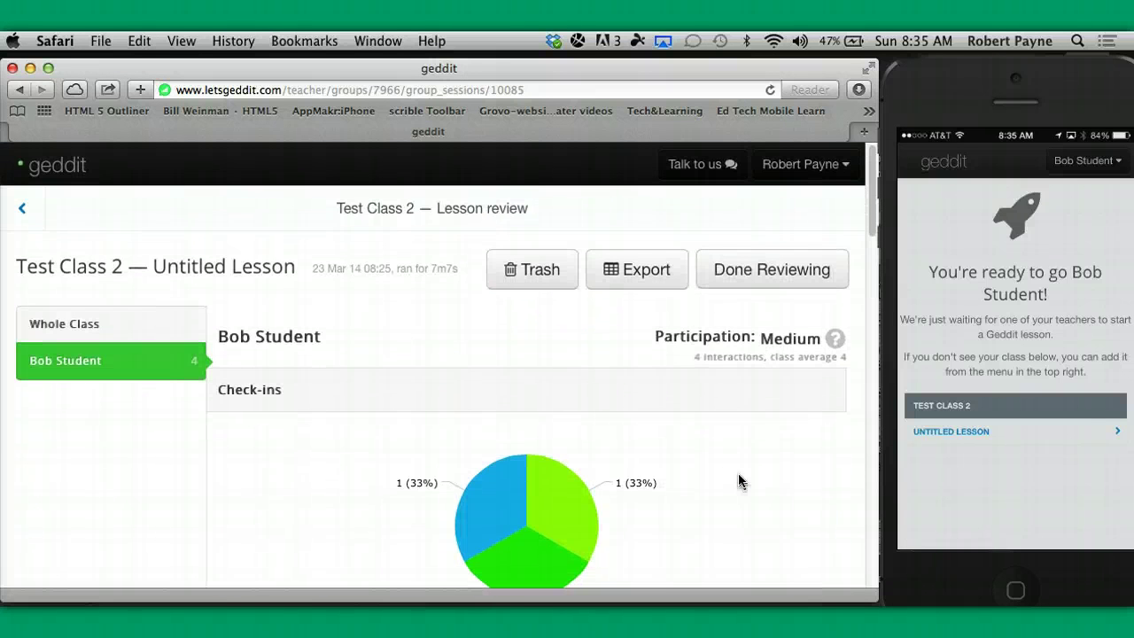